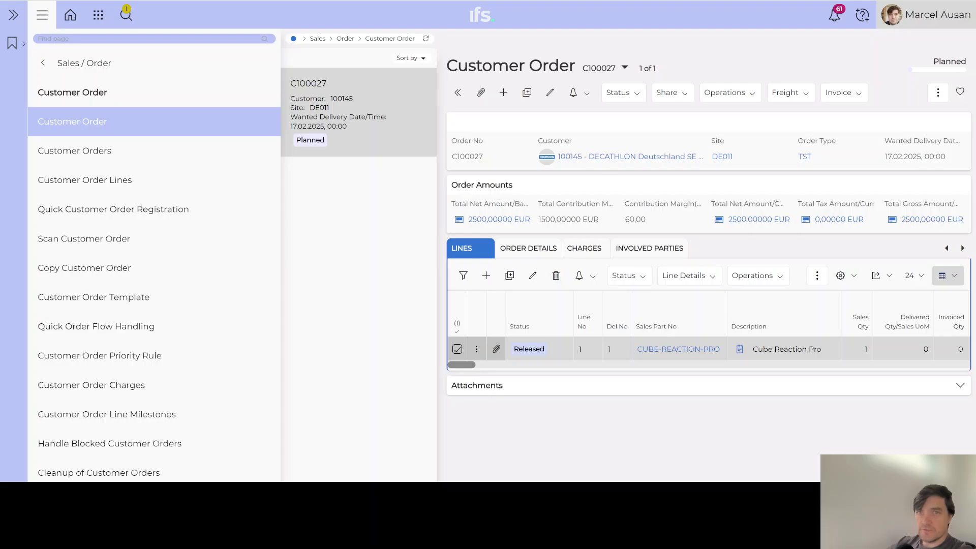
# Open the Page Designer for the Customer Order page
pyautogui.click(937, 21)
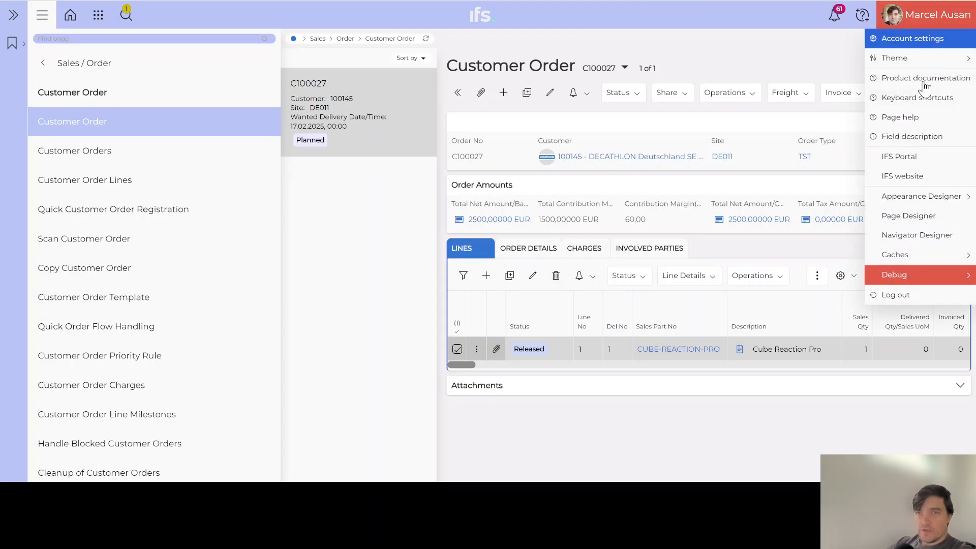
pyautogui.click(924, 221)
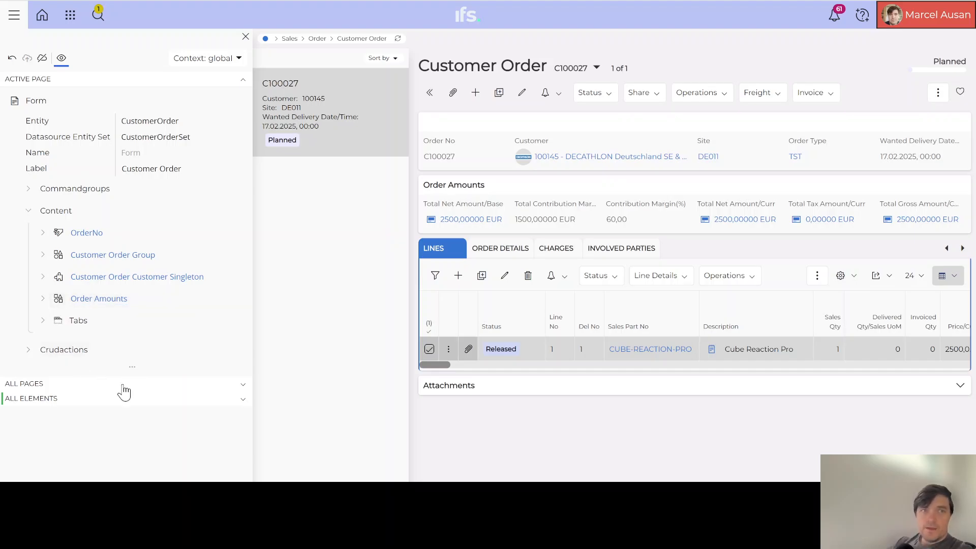
pyautogui.moveTo(241, 227)
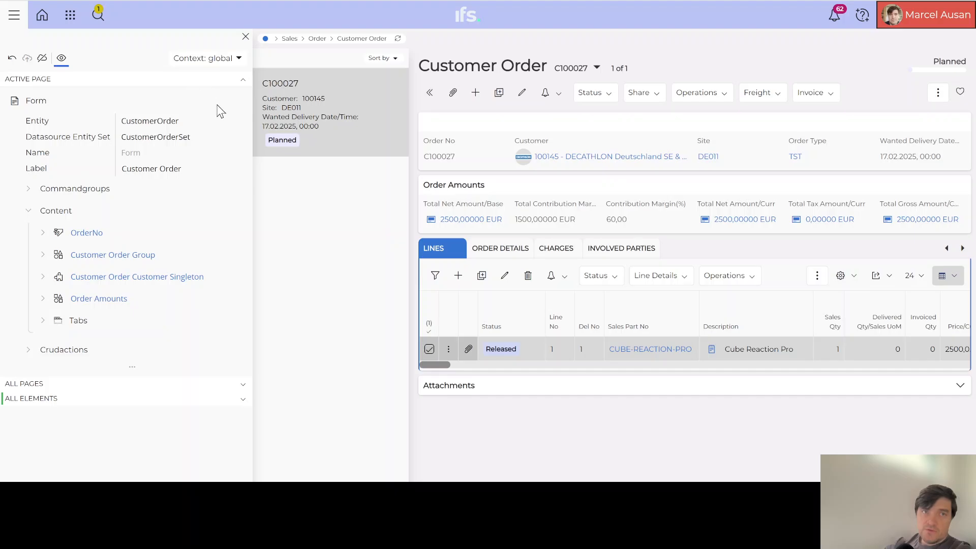
pyautogui.moveTo(218, 105)
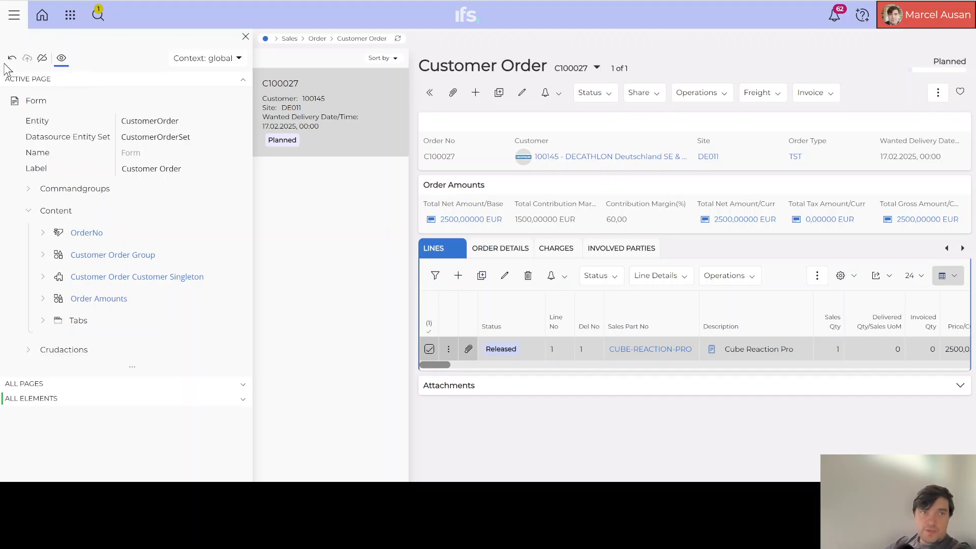
pyautogui.click(60, 60)
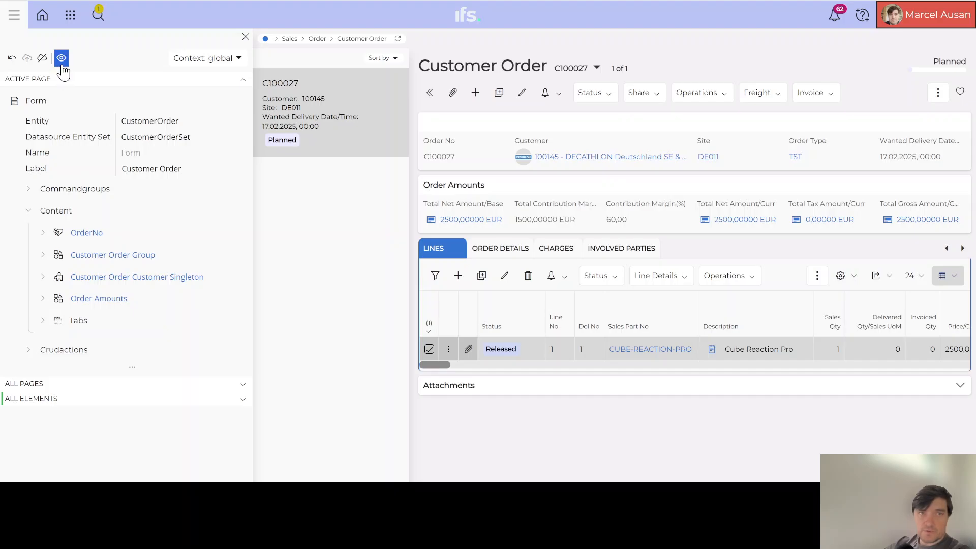
pyautogui.click(109, 298)
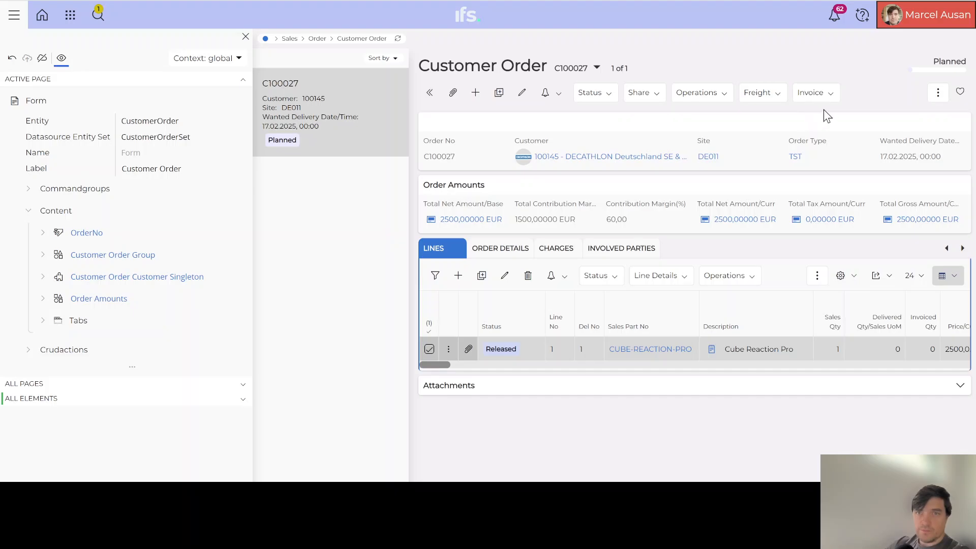
# View the order's Create Advance Invoice dialog and close it without creating an invoice
pyautogui.click(831, 99)
pyautogui.click(828, 93)
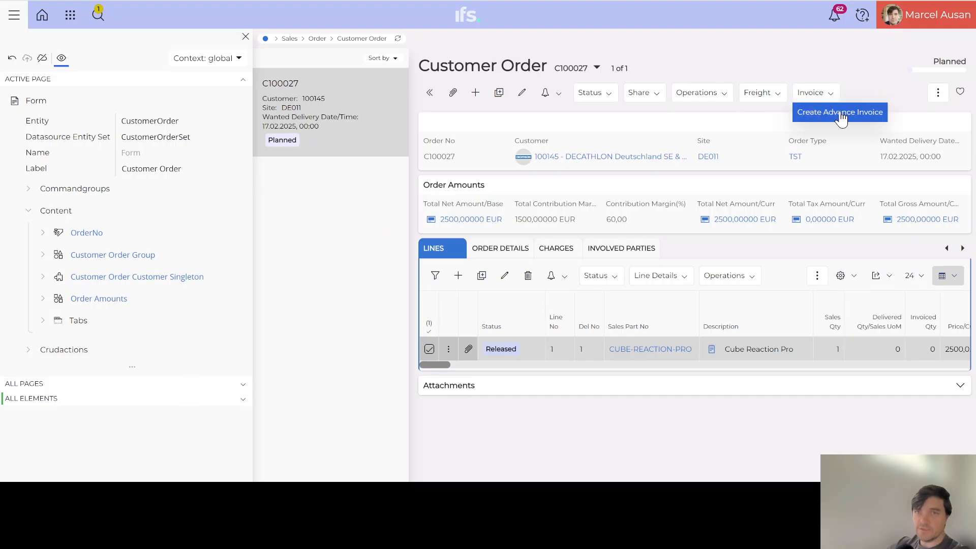
pyautogui.click(840, 113)
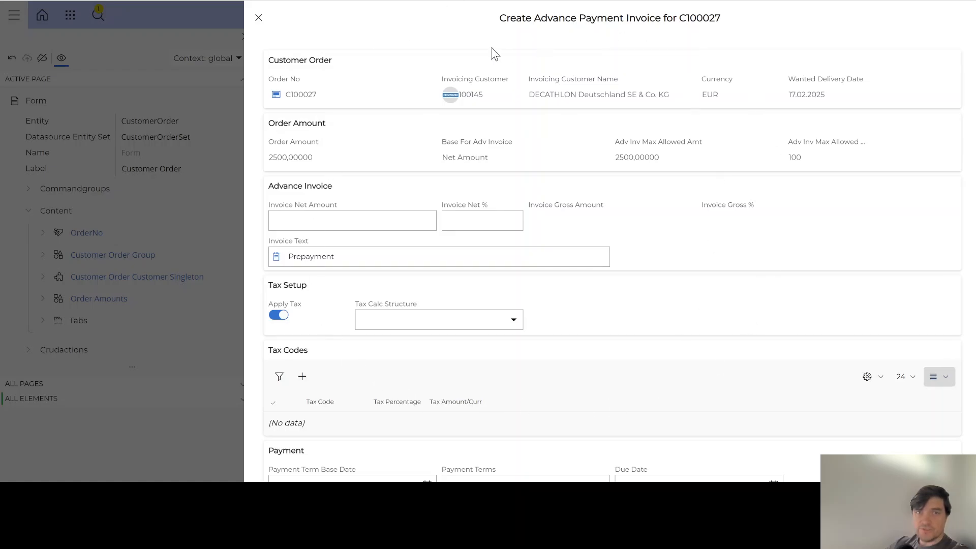
pyautogui.click(259, 21)
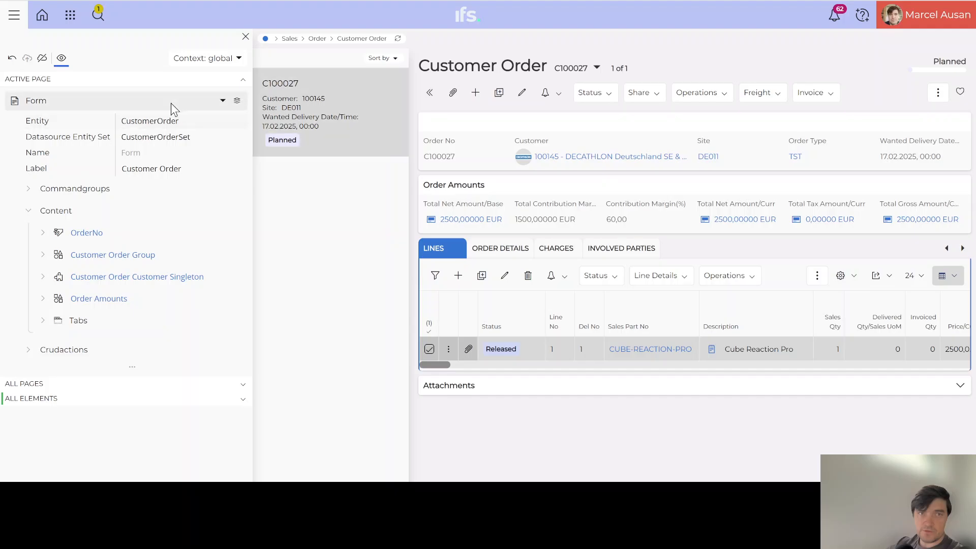
# Look through the assistants, dialogs and pages that the designer offers besides the active Form page
pyautogui.click(223, 104)
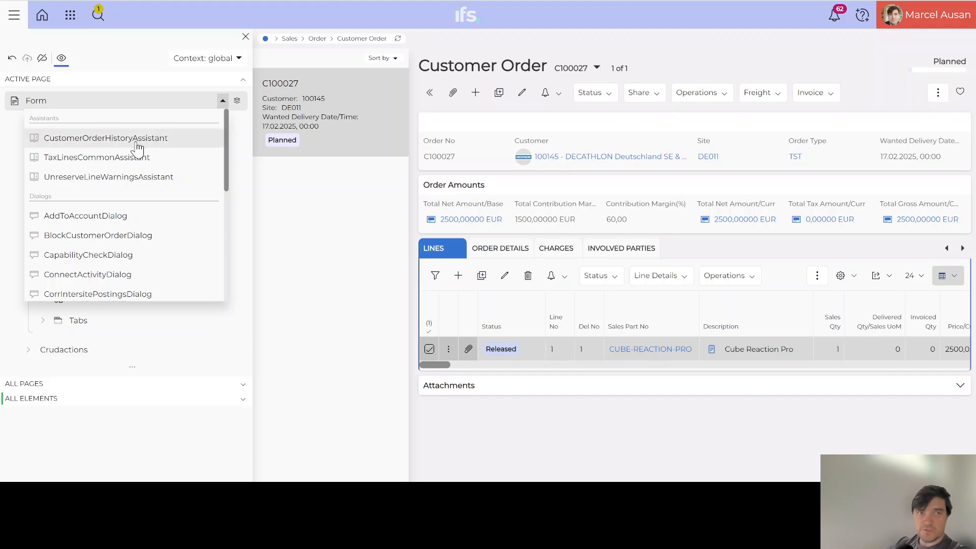
pyautogui.scroll(-2, 113, 168)
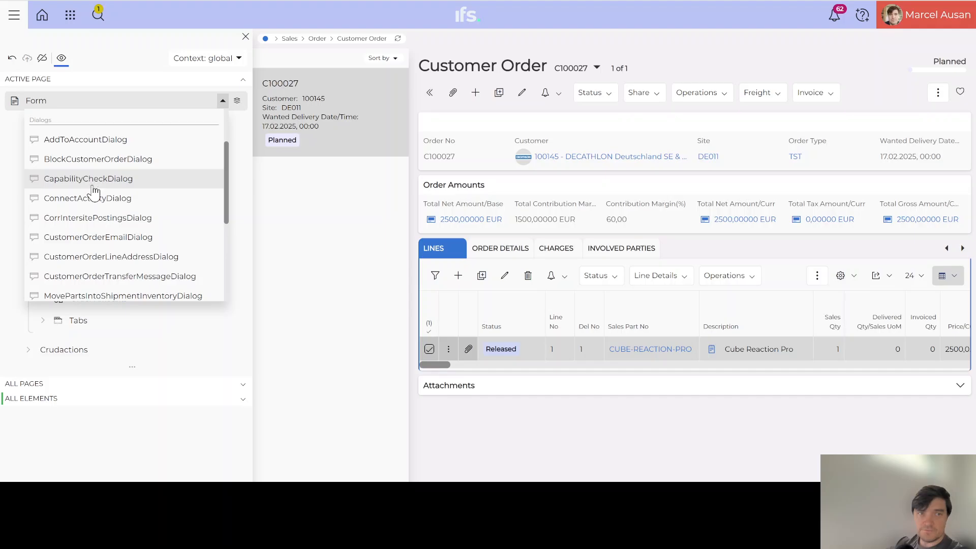
pyautogui.scroll(-2, 93, 192)
pyautogui.scroll(-4, 93, 192)
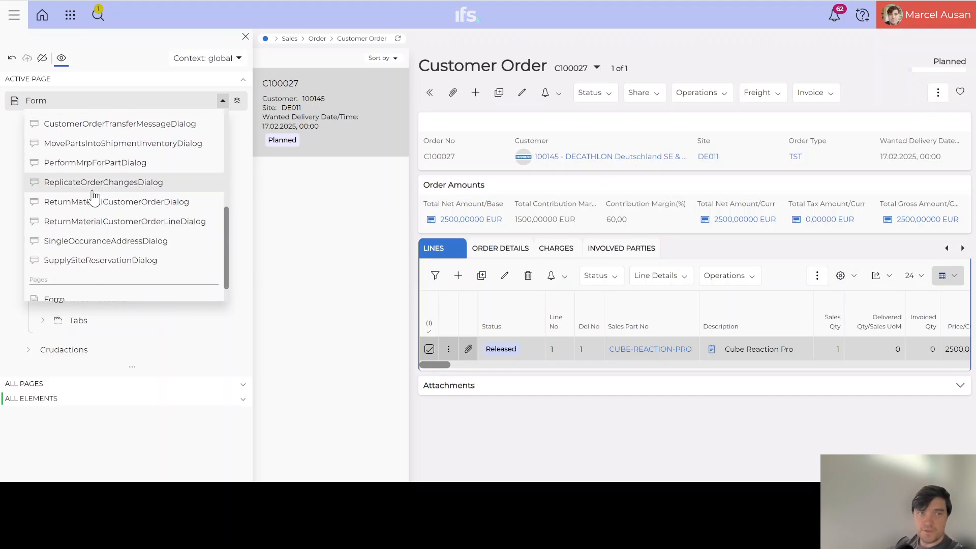
pyautogui.scroll(4, 95, 254)
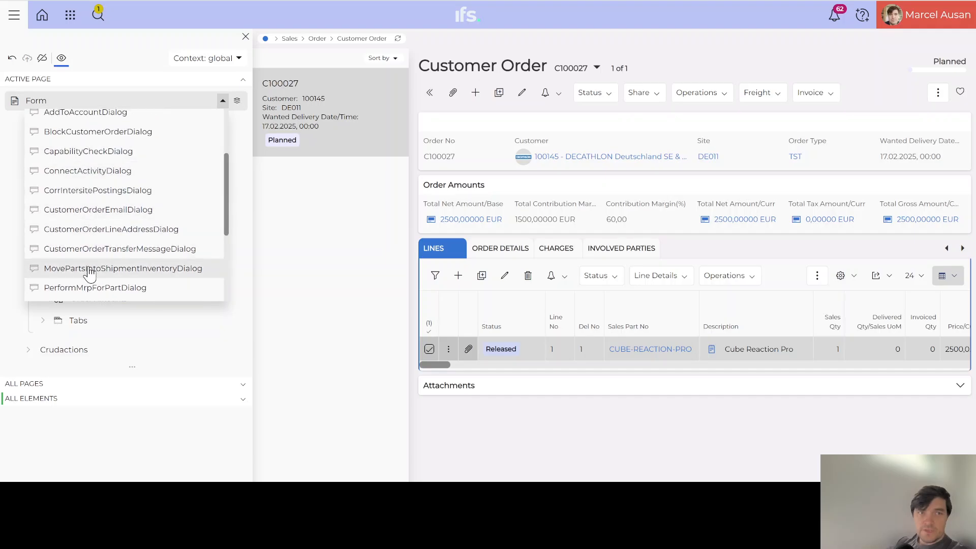
pyautogui.scroll(3, 89, 272)
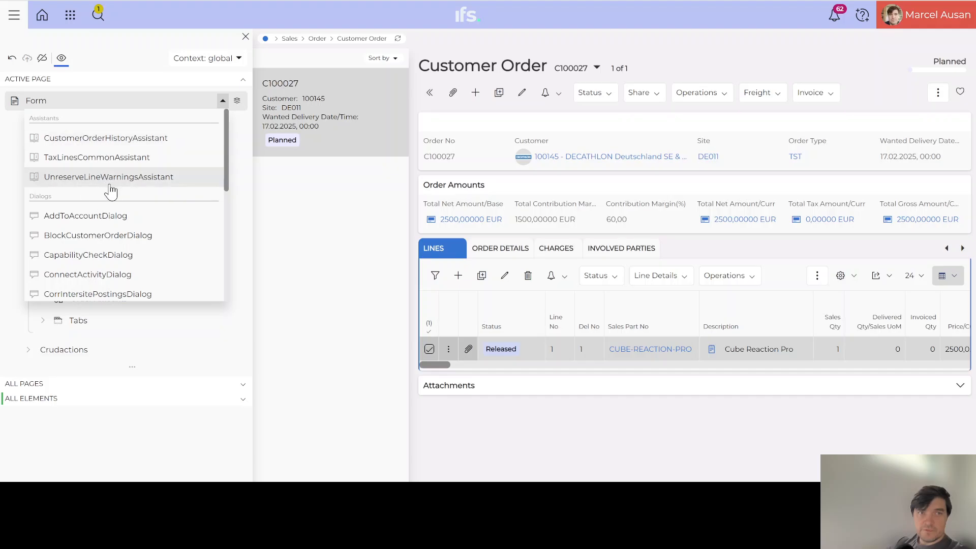
pyautogui.click(325, 239)
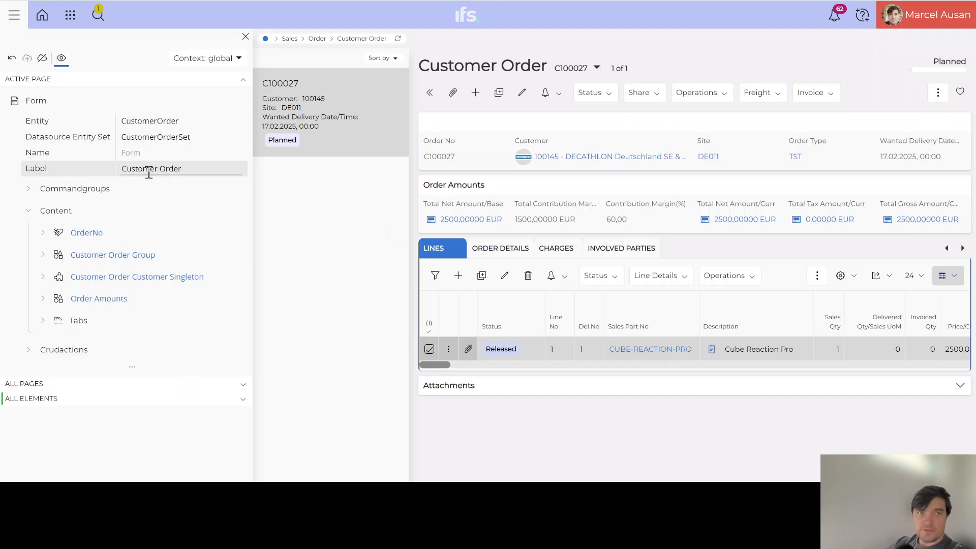
# Change the Form page's label to "Sales Order", then save and publish the change
pyautogui.click(189, 170)
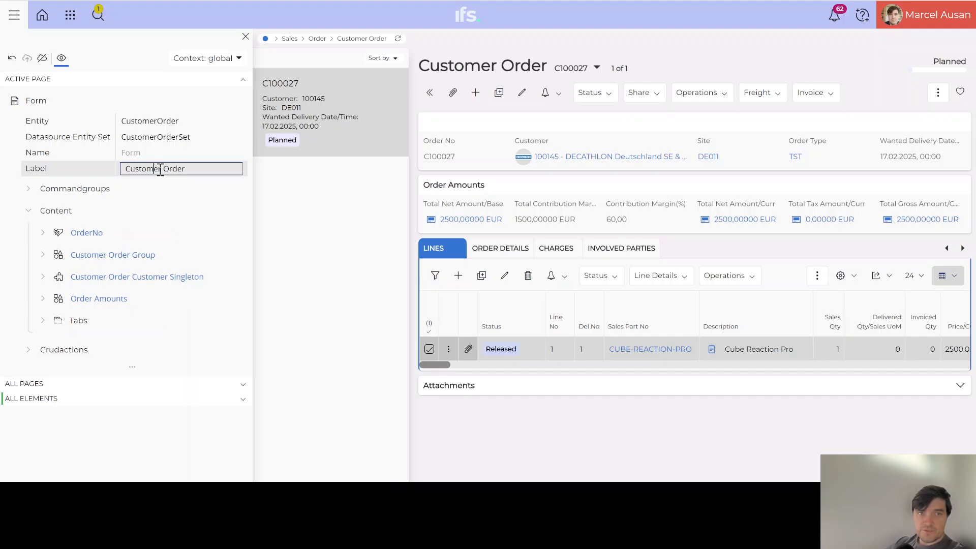
pyautogui.moveTo(162, 168); pyautogui.dragTo(108, 167)
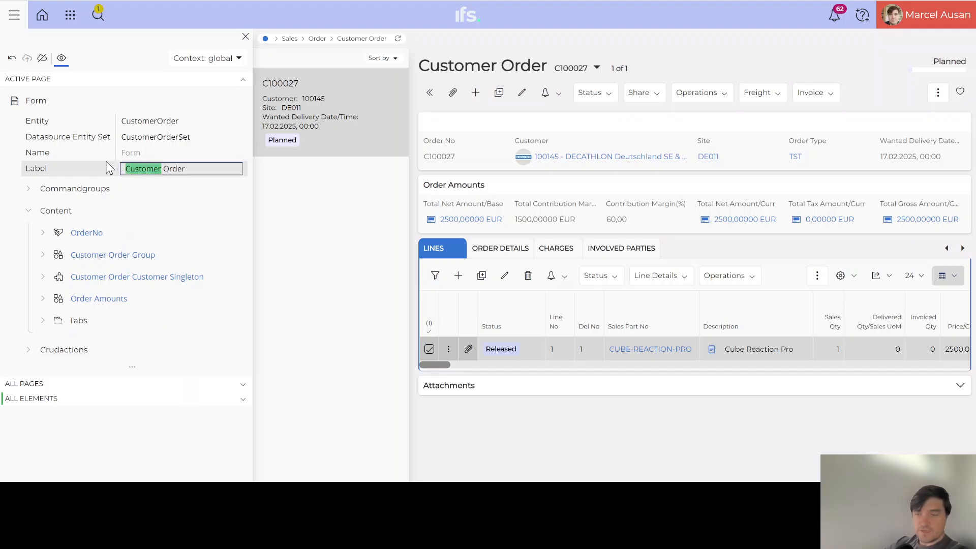
pyautogui.write('Sales')
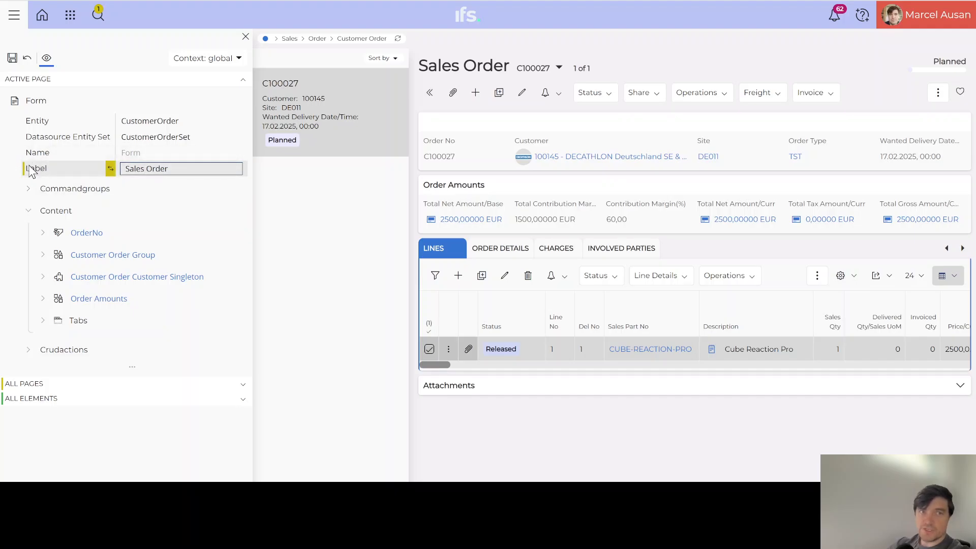
pyautogui.click(12, 59)
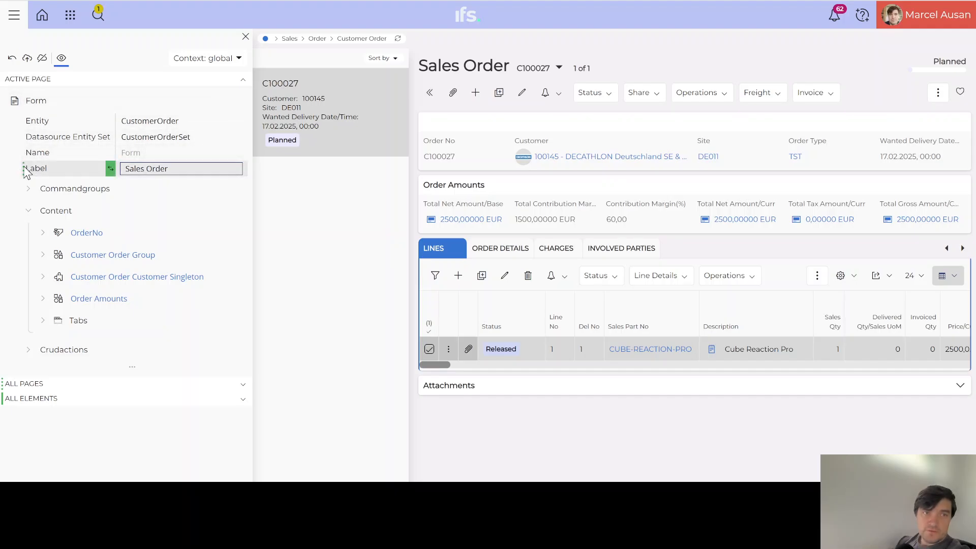
pyautogui.click(28, 59)
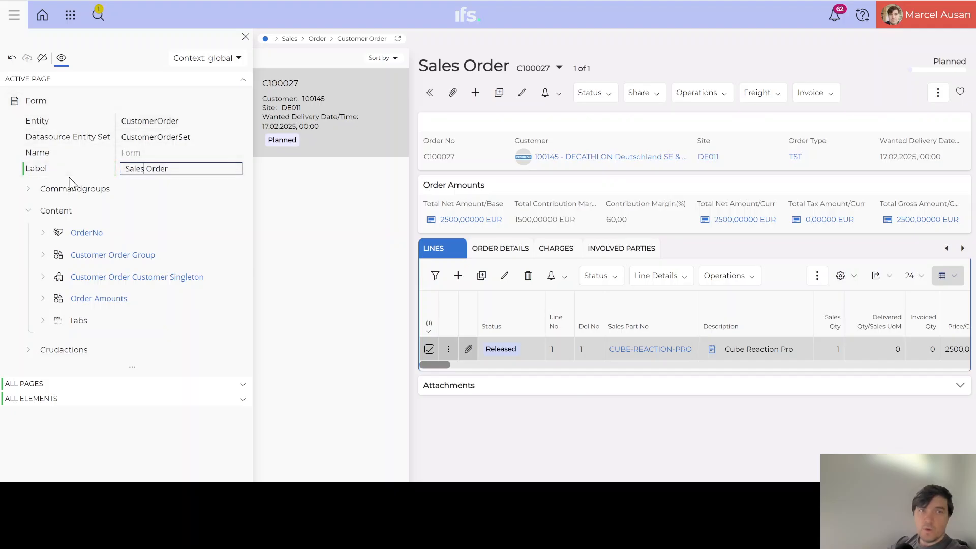
# Revert the Form page's label to its original text, then save and publish the page
pyautogui.moveTo(107, 168)
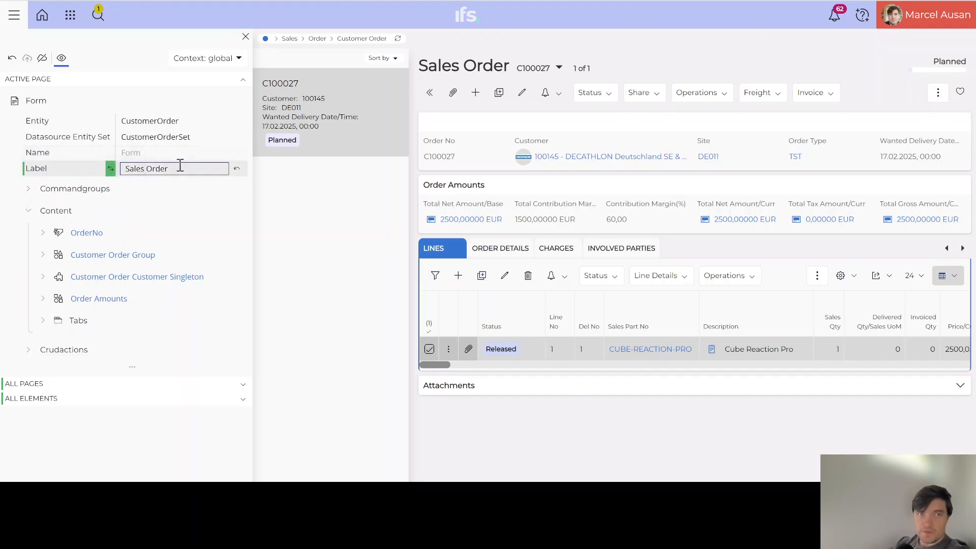
pyautogui.click(237, 170)
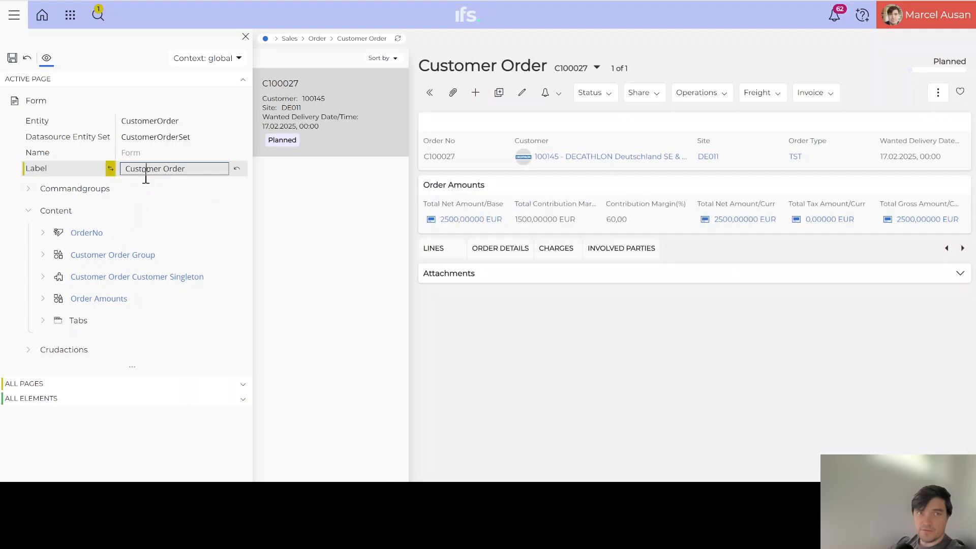
pyautogui.click(11, 59)
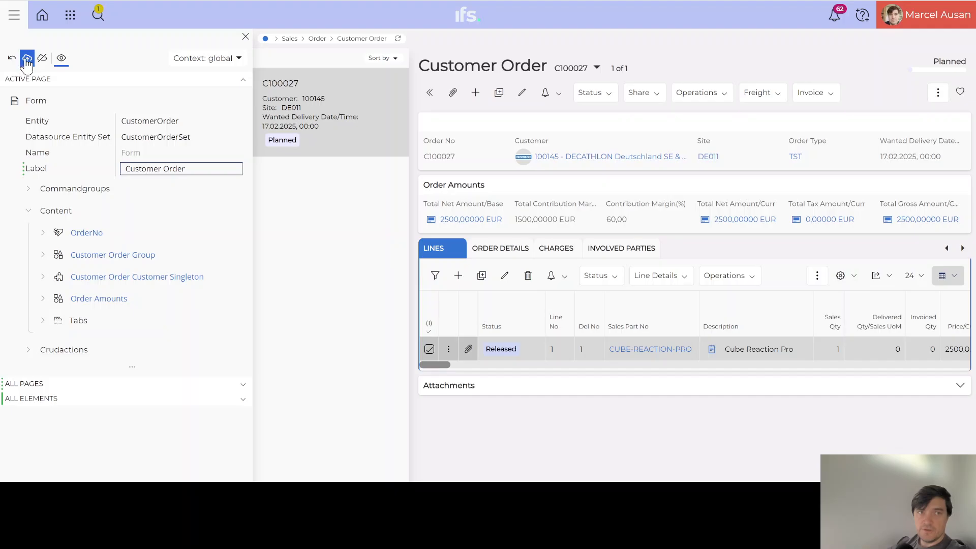
pyautogui.click(26, 60)
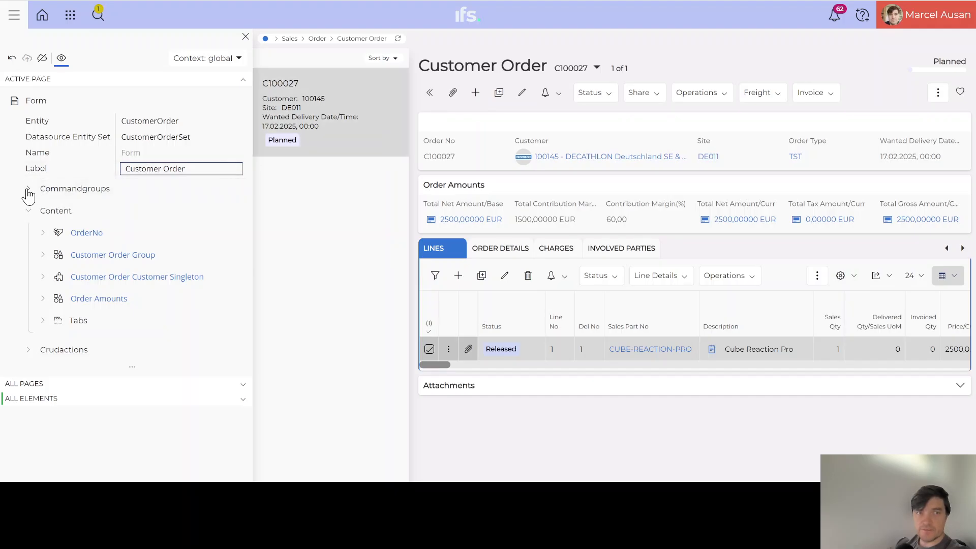
# Examine the additional commands available for the whole order and for the CUBE-REACTION-PRO order line
pyautogui.click(28, 214)
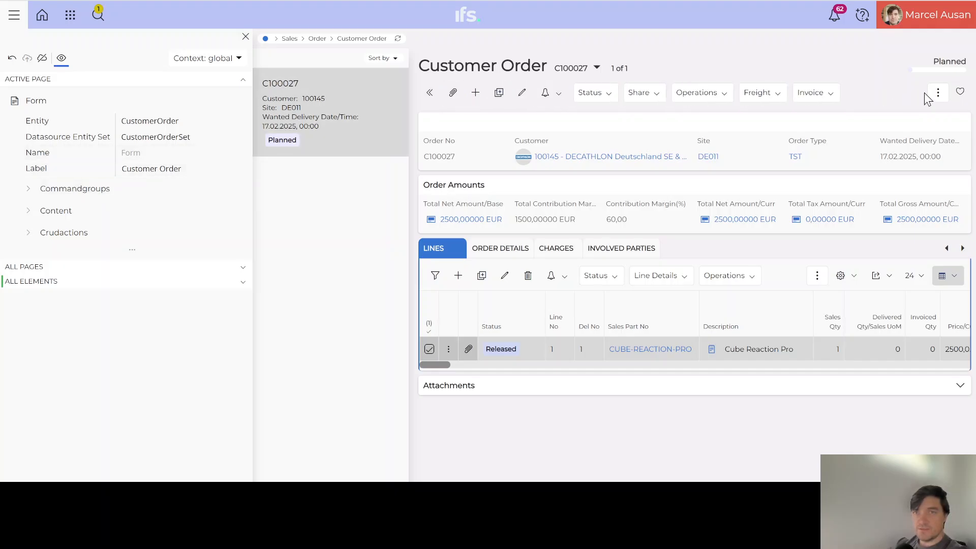
pyautogui.click(938, 94)
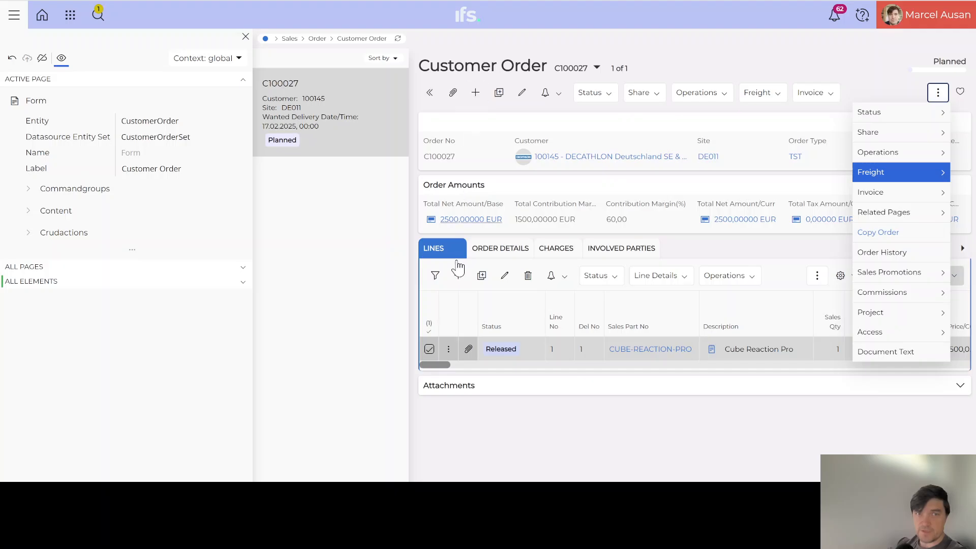
pyautogui.click(448, 348)
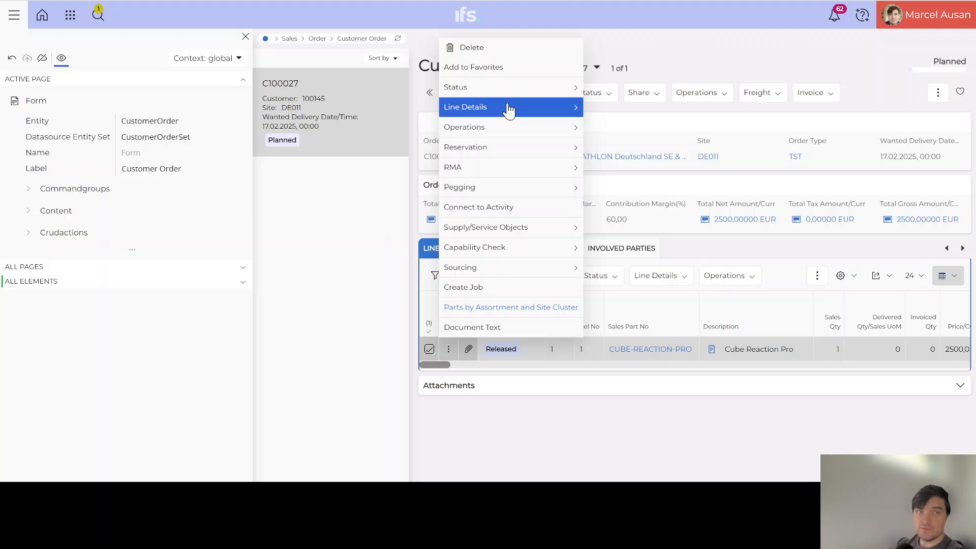
pyautogui.click(347, 194)
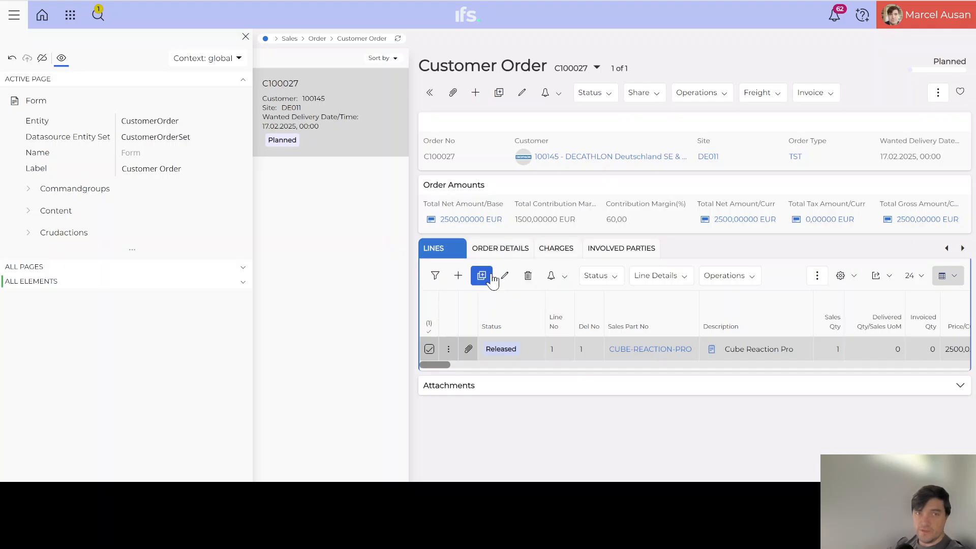
# Open the Customer Order Line List element from the content of the Lines tab in the page structure
pyautogui.click(27, 211)
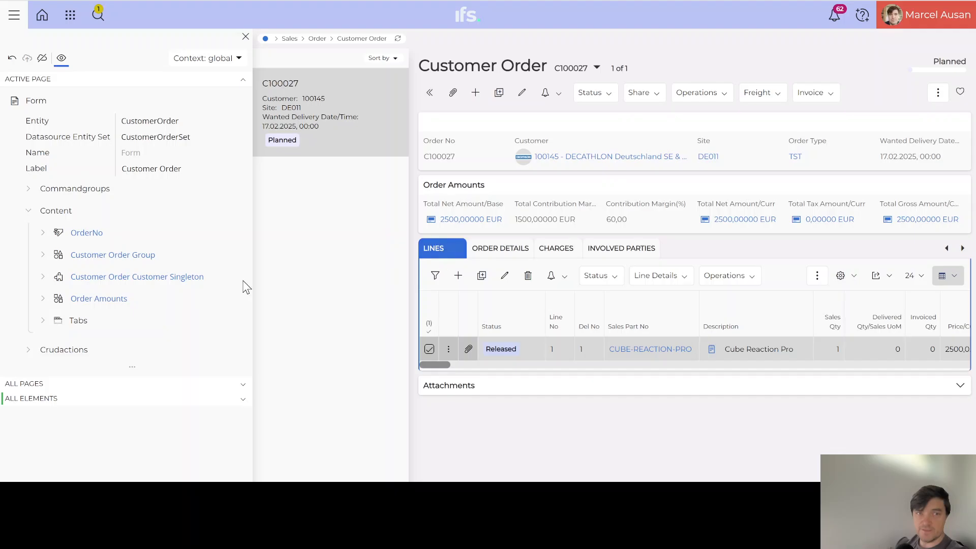
pyautogui.click(43, 321)
pyautogui.scroll(-1, 44, 310)
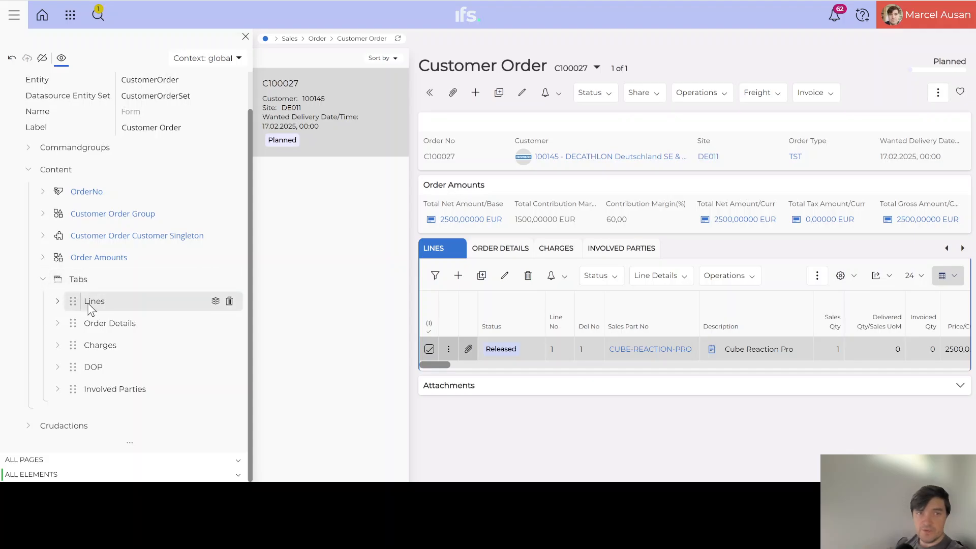
pyautogui.click(57, 303)
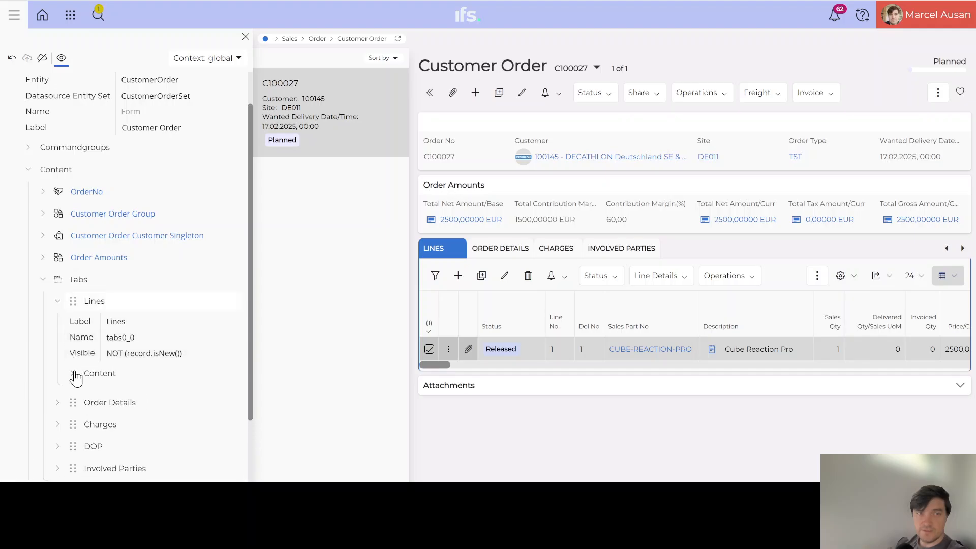
pyautogui.click(73, 374)
pyautogui.scroll(-3, 72, 374)
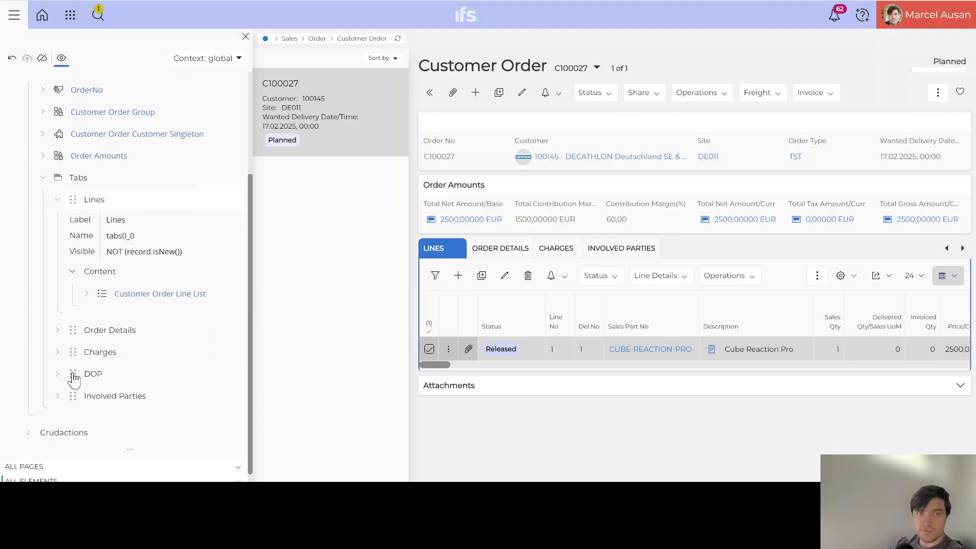
pyautogui.click(152, 287)
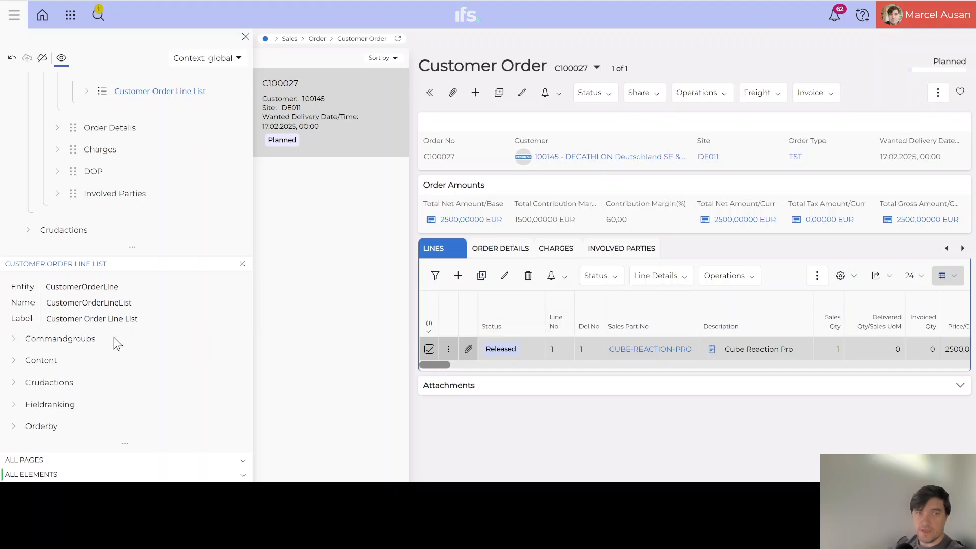
# Compare the Customer Order Line List's command groups with the commands available for the CUBE-REACTION-PRO order line
pyautogui.click(14, 339)
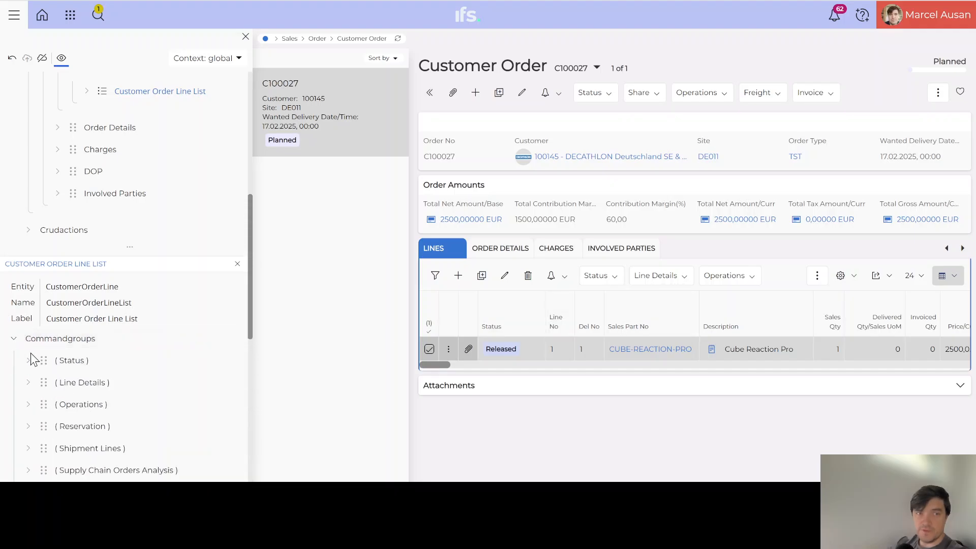
pyautogui.click(449, 350)
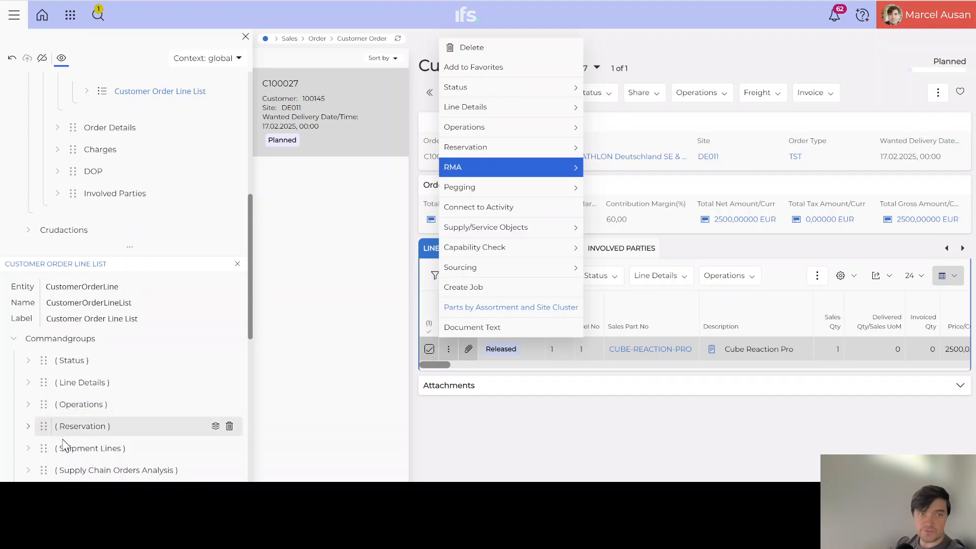
pyautogui.click(15, 343)
# Collapse the Tabs branch and the Form's Content branch in the page structure
pyautogui.scroll(7, 51, 284)
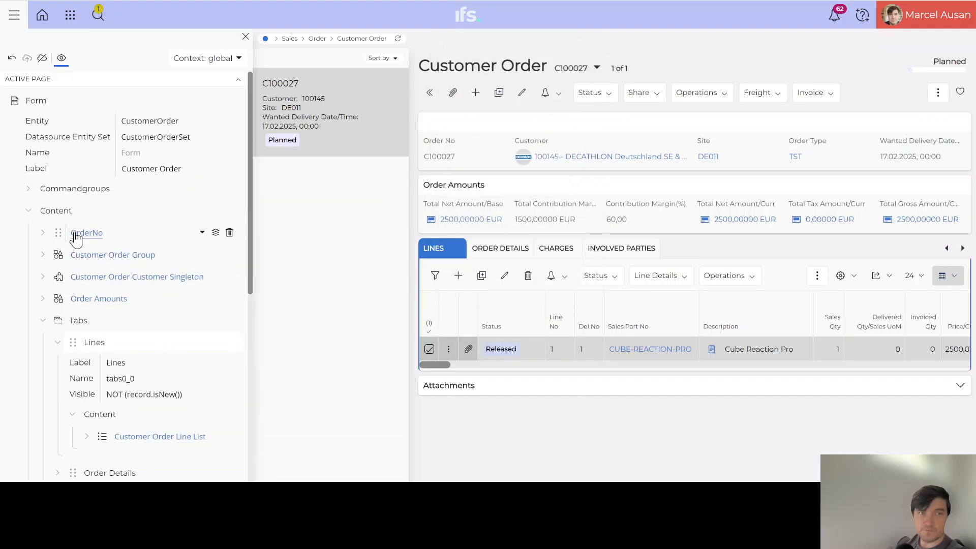
pyautogui.click(41, 322)
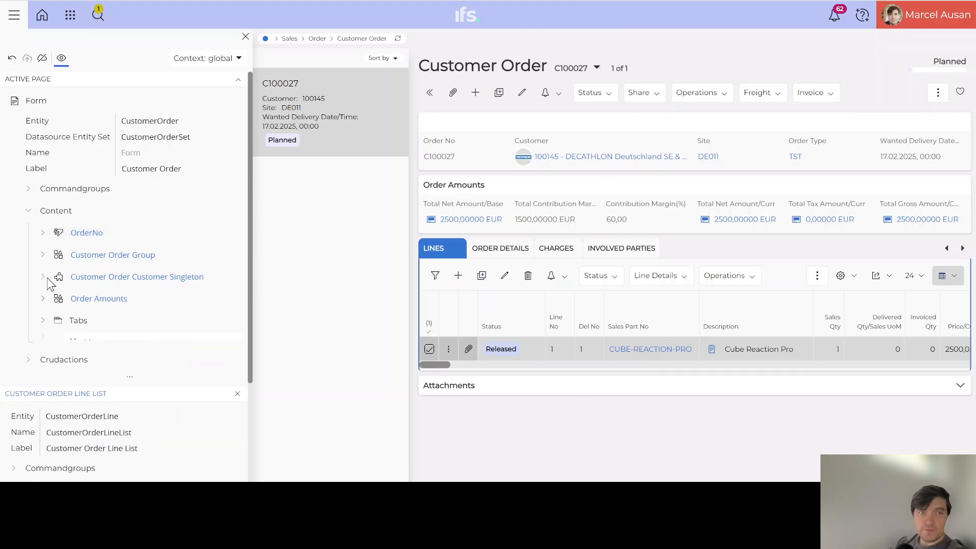
pyautogui.click(27, 211)
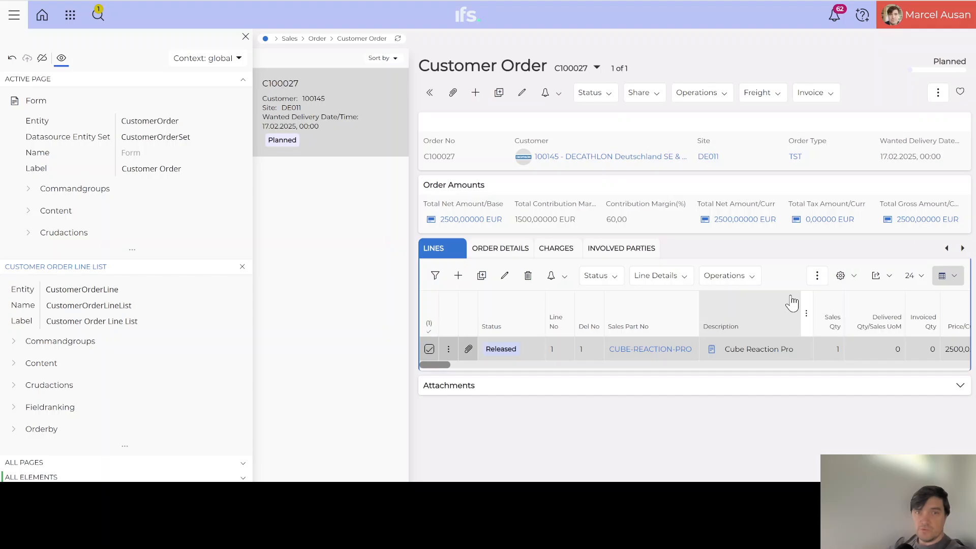
# Examine the fields and groups in the order's Order Details tab, down to Delivery Settings and Order Picking
pyautogui.click(498, 254)
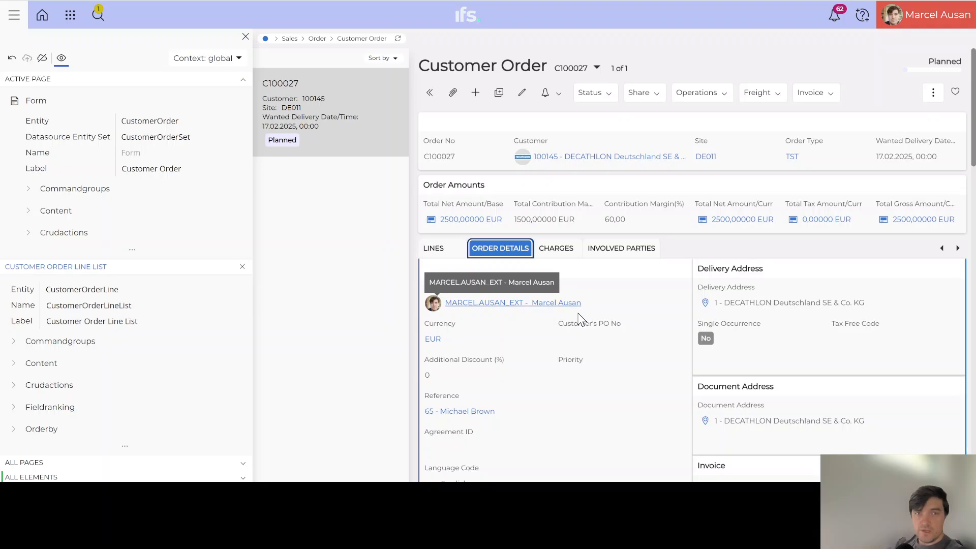
pyautogui.scroll(-3, 579, 320)
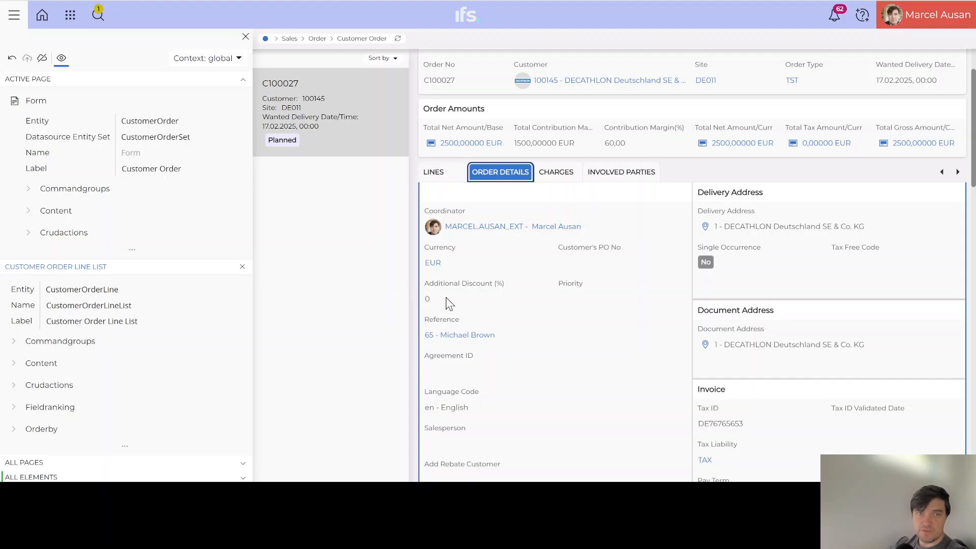
pyautogui.scroll(-8, 508, 295)
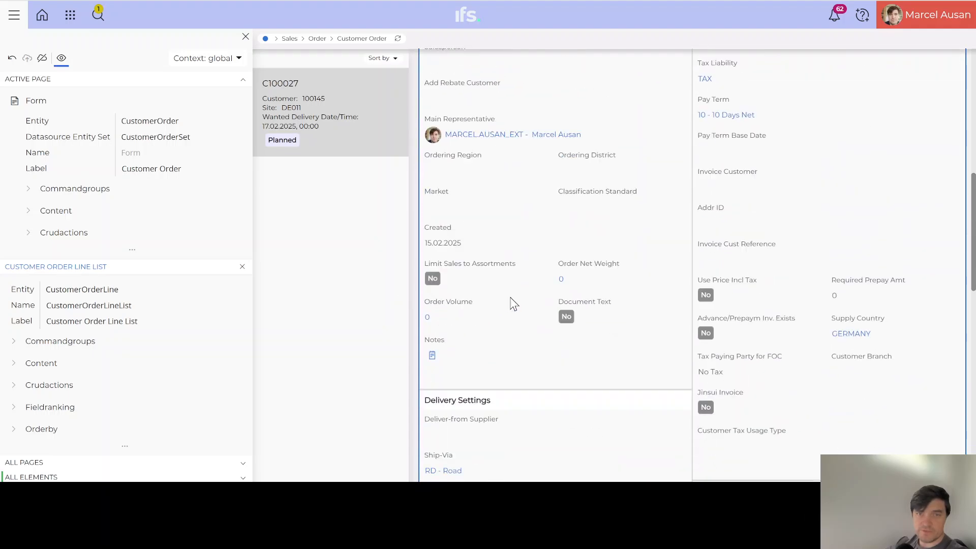
pyautogui.scroll(-3, 511, 294)
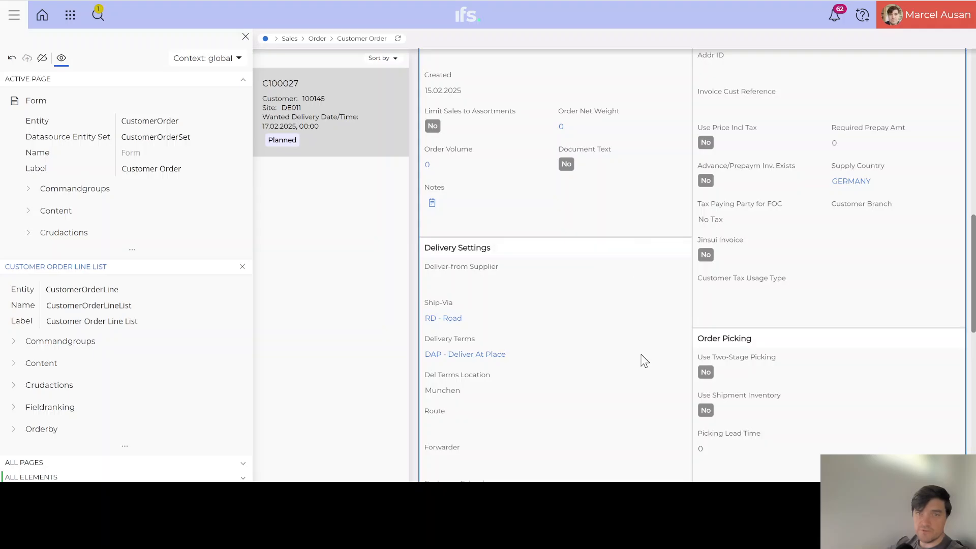
pyautogui.scroll(11, 638, 365)
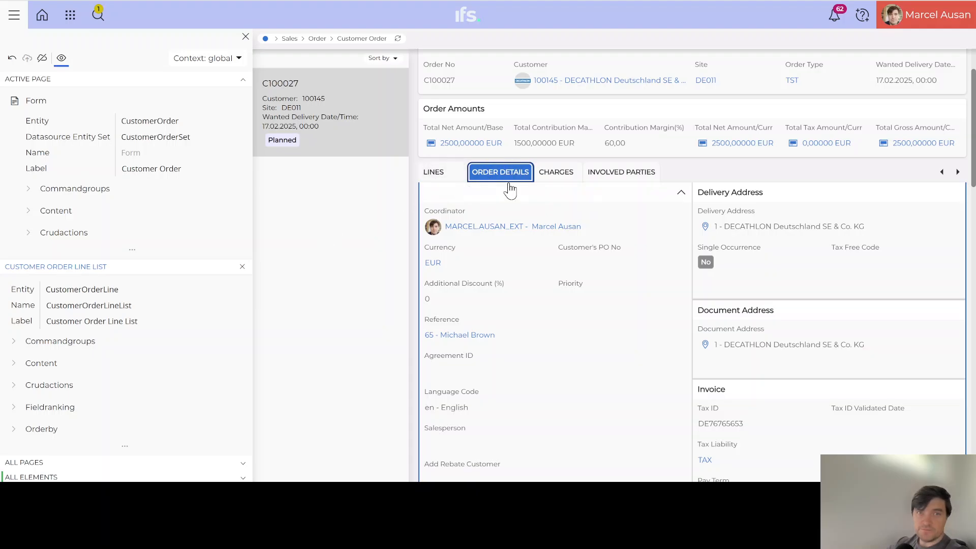
pyautogui.scroll(2, 491, 185)
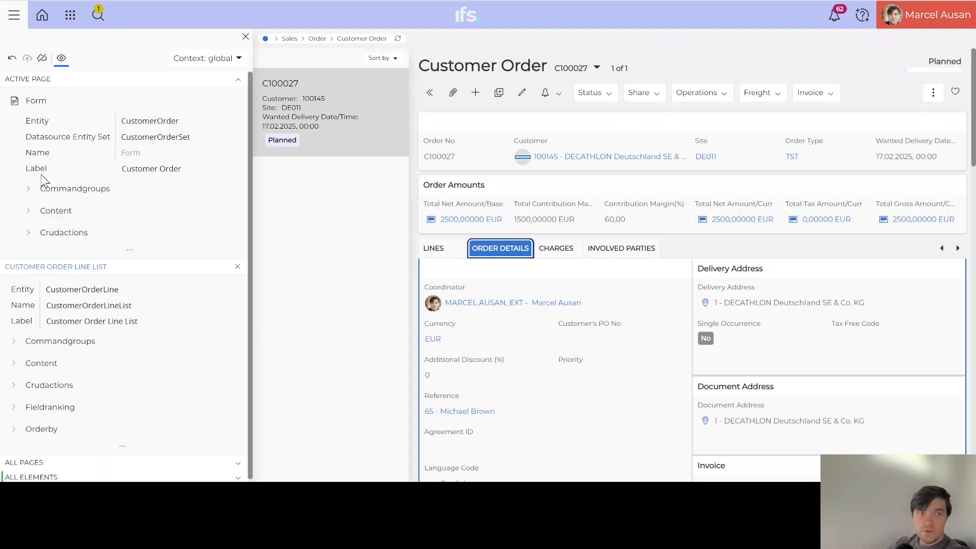
# Collapse the Lines tab in the page structure and expand the Order Details tab down to its content elements
pyautogui.click(29, 212)
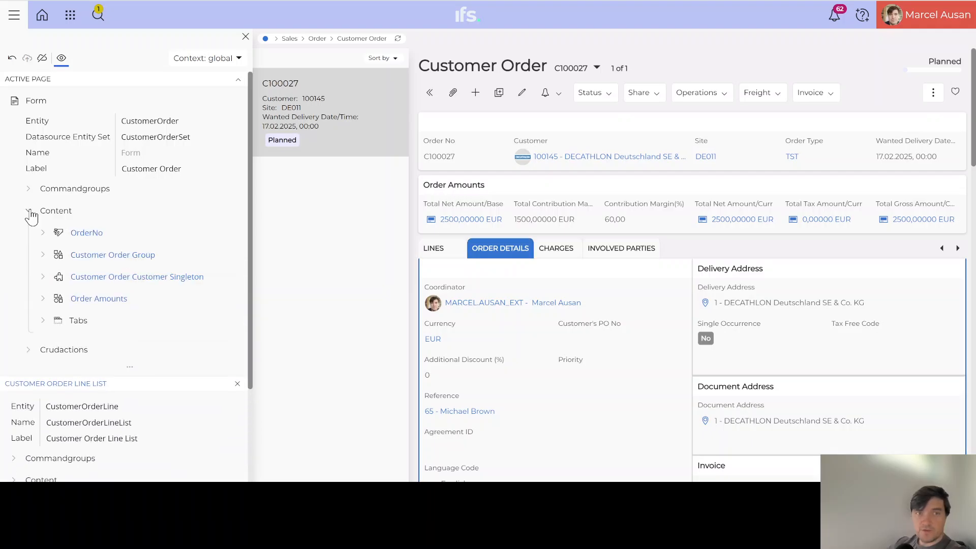
pyautogui.click(43, 320)
pyautogui.scroll(-2, 44, 322)
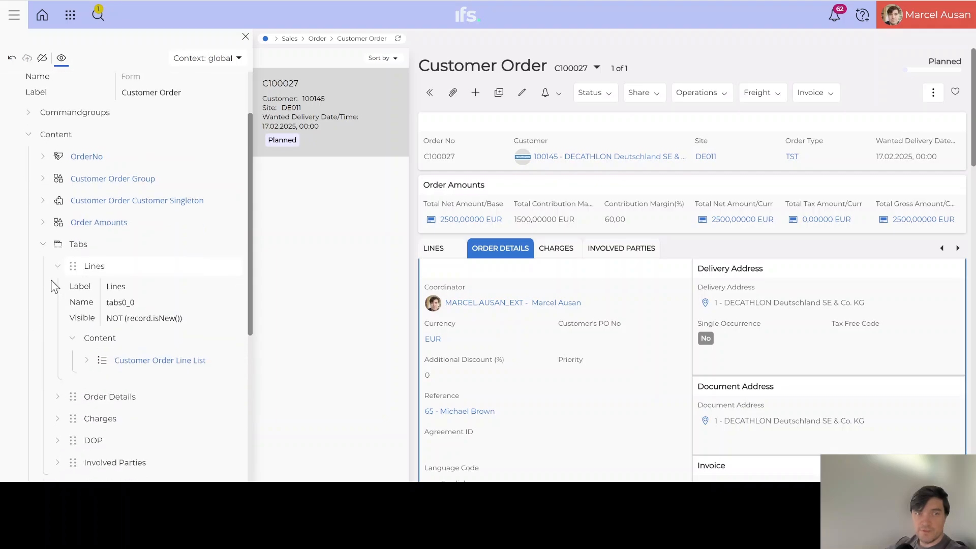
pyautogui.click(58, 268)
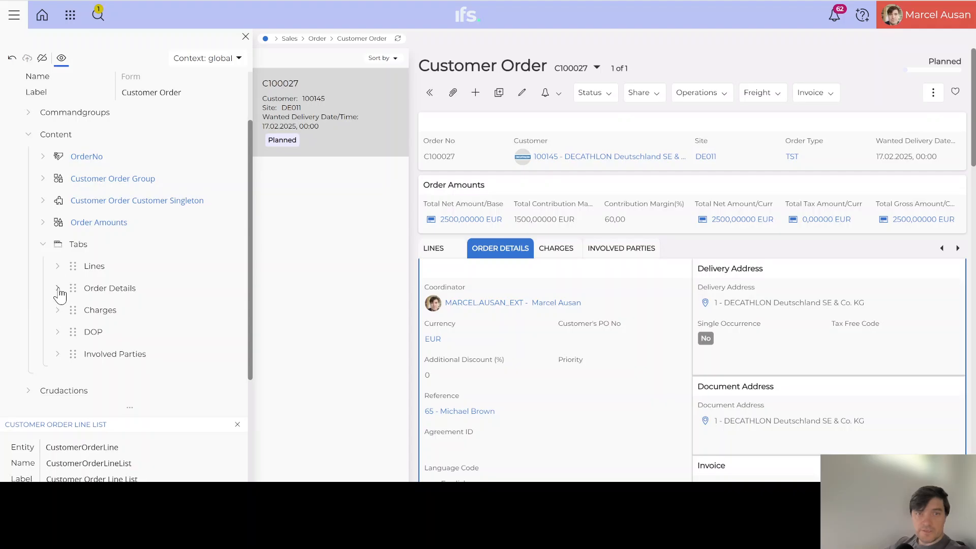
pyautogui.click(59, 289)
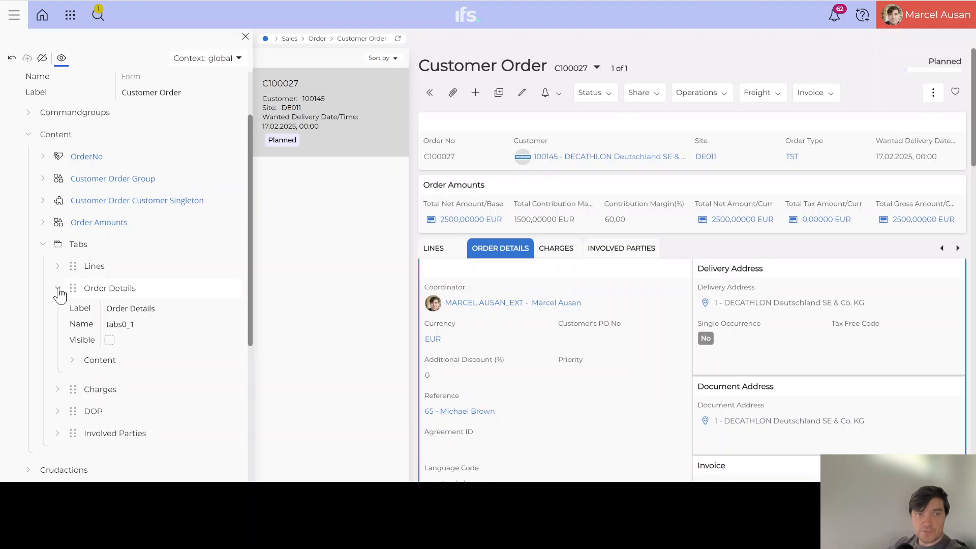
pyautogui.click(72, 361)
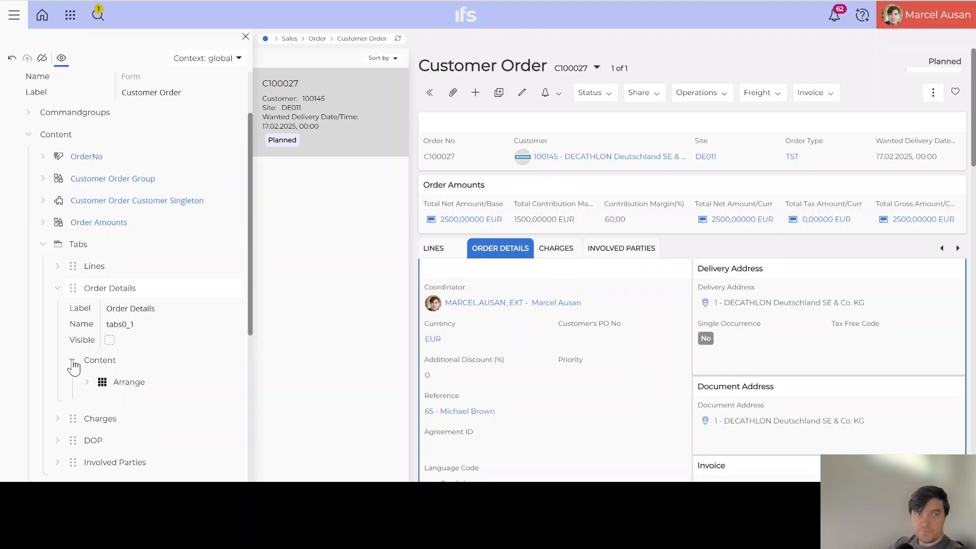
pyautogui.scroll(-3, 74, 364)
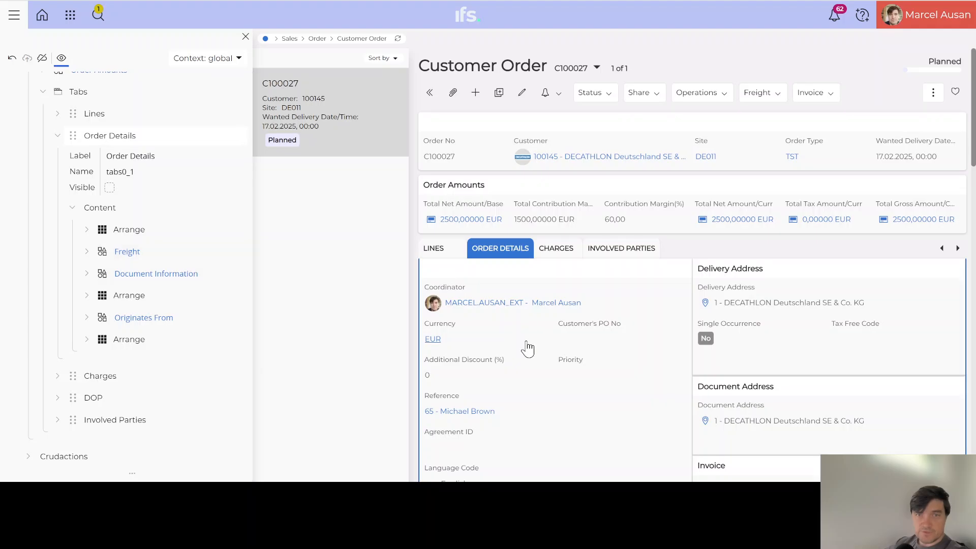
# Compare the Order Details tab's sections on the page, down to Freight and Document Information, with its content elements in the structure
pyautogui.scroll(-2, 523, 348)
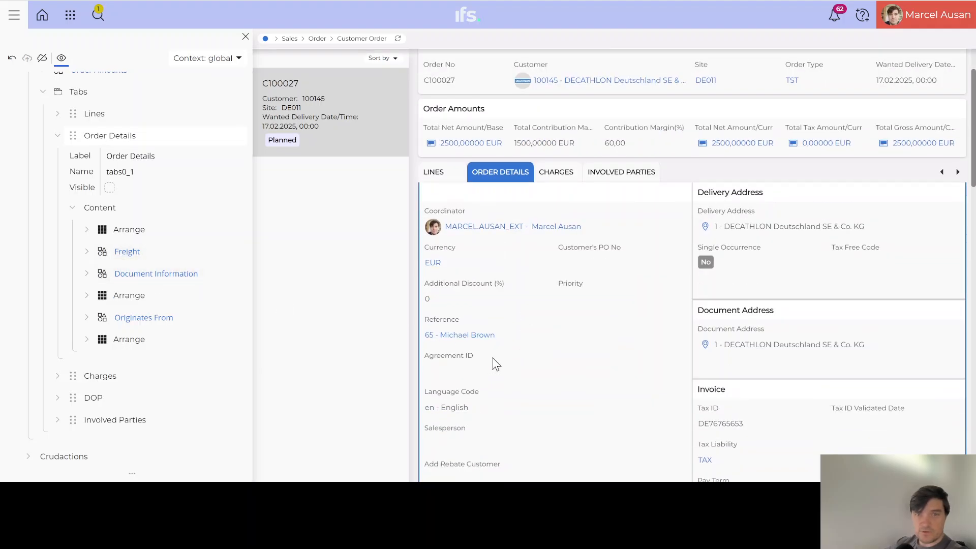
pyautogui.scroll(-2, 566, 334)
pyautogui.scroll(-3, 566, 334)
pyautogui.scroll(-9, 566, 332)
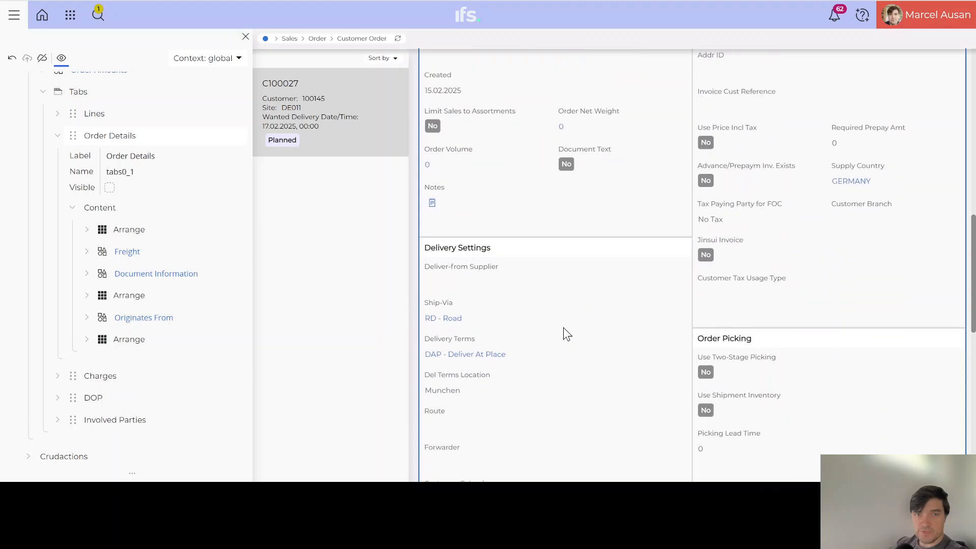
pyautogui.scroll(-4, 563, 328)
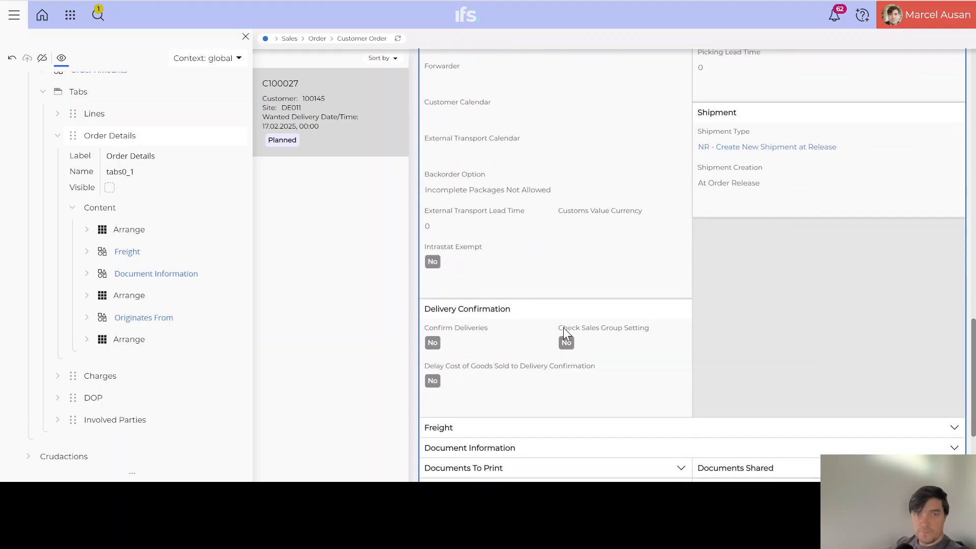
pyautogui.scroll(1, 563, 327)
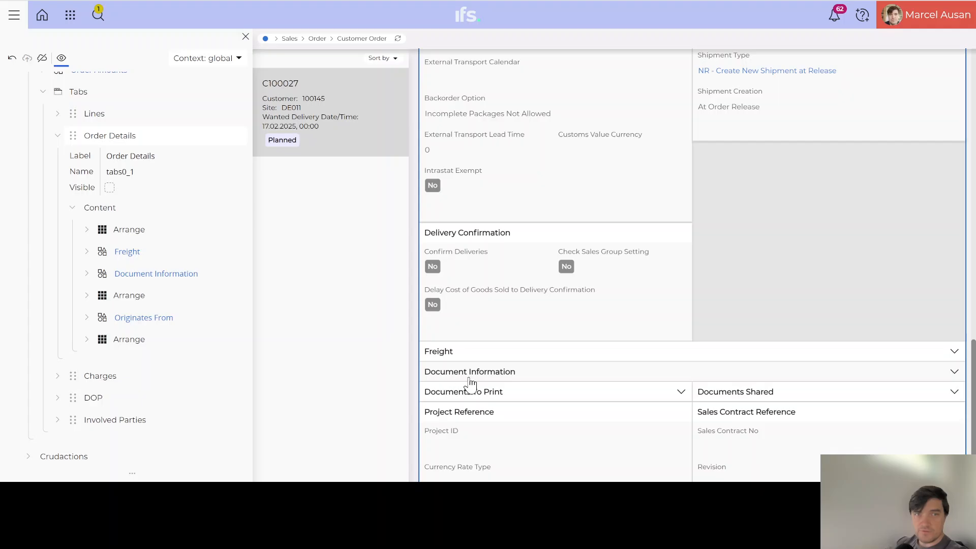
pyautogui.scroll(3, 102, 255)
pyautogui.scroll(1, 641, 290)
pyautogui.scroll(10, 640, 290)
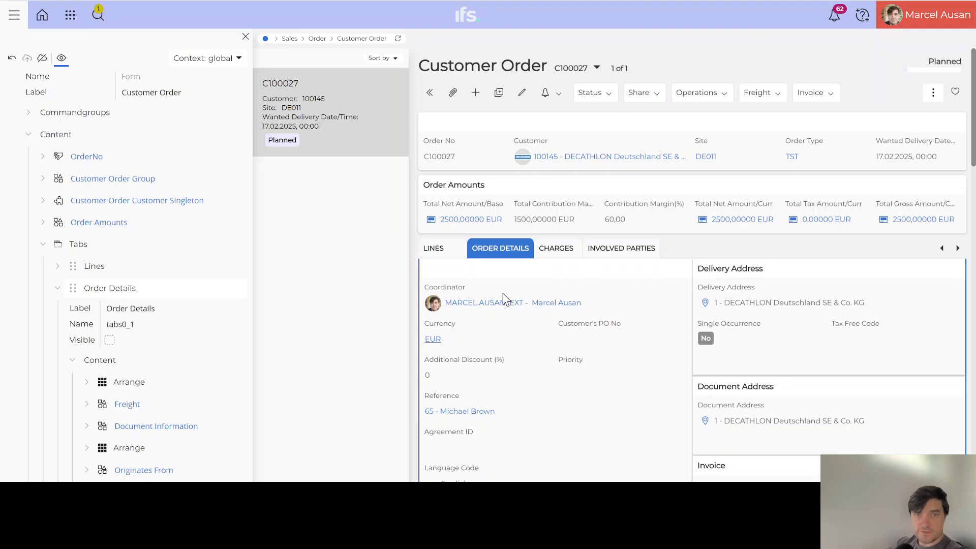
# Collapse and re-expand the unlabelled group containing the Coordinator field to check its extent on the page
pyautogui.click(680, 270)
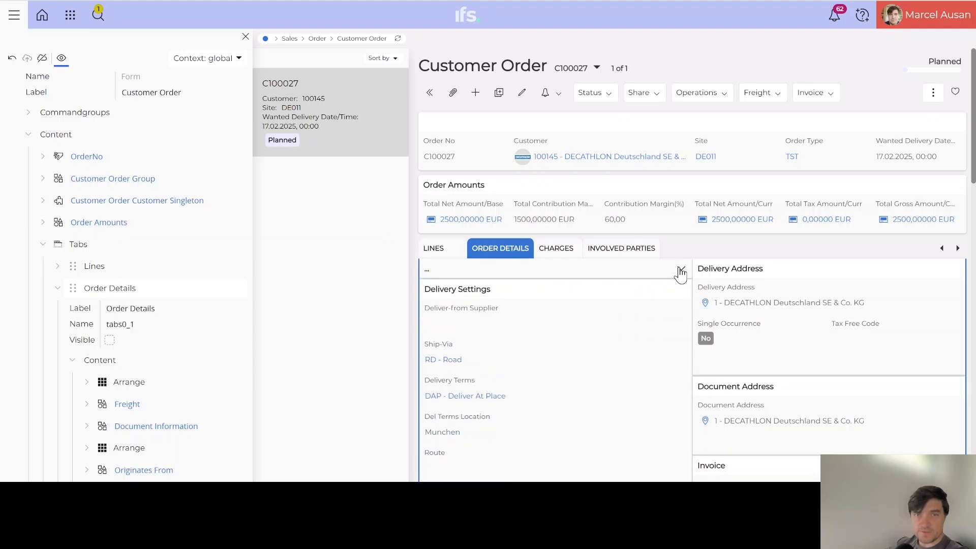
pyautogui.click(426, 272)
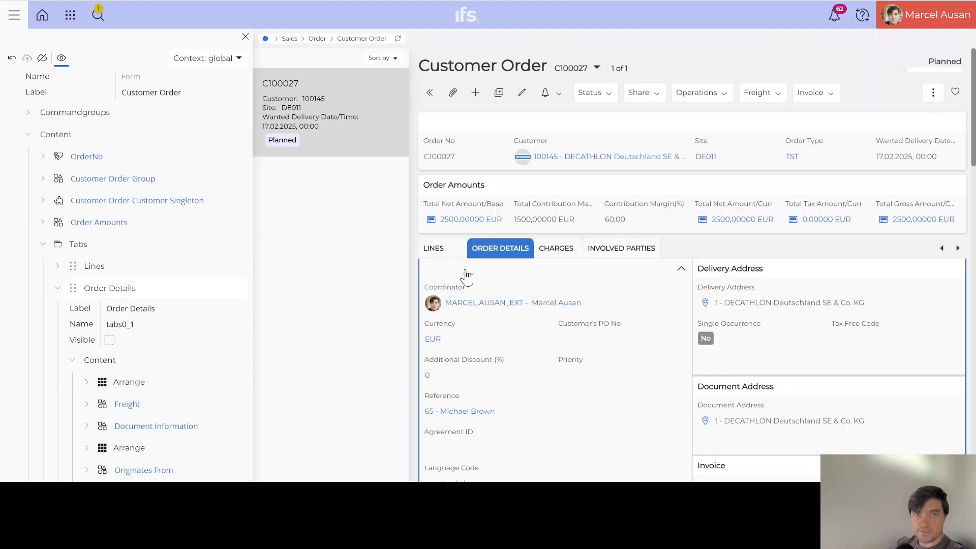
pyautogui.click(897, 273)
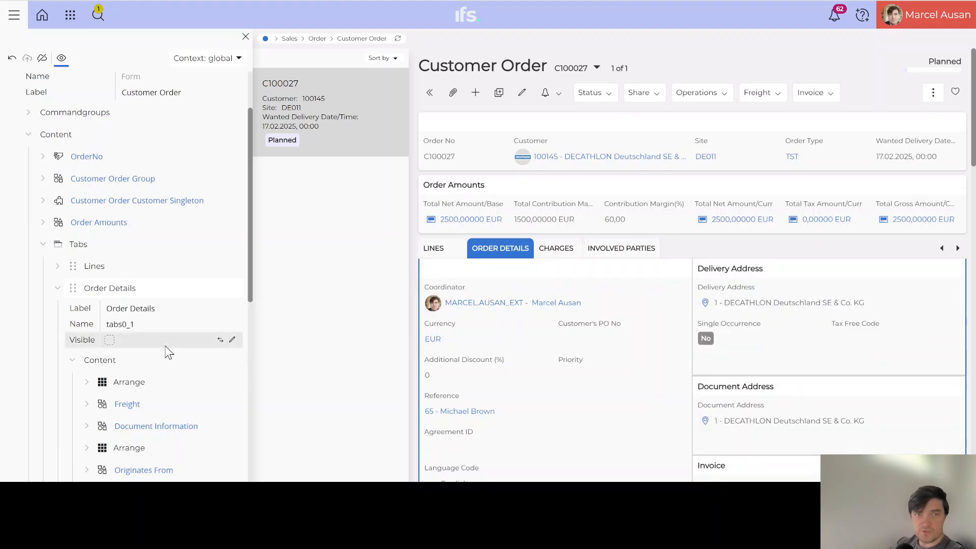
# Expand the first Arrange element of Order Details and its first nested Arrange, and widen the designer pane to show full element names
pyautogui.click(87, 382)
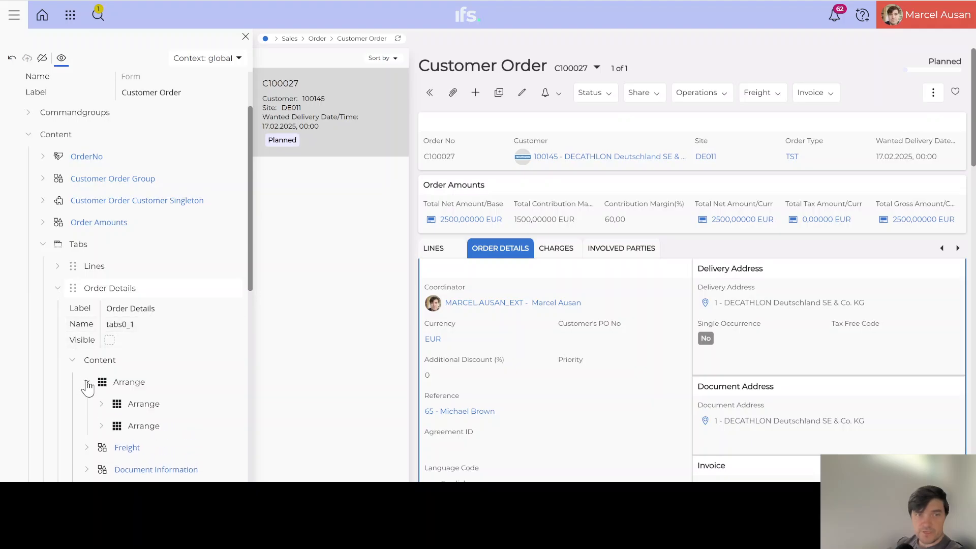
pyautogui.scroll(-3, 88, 387)
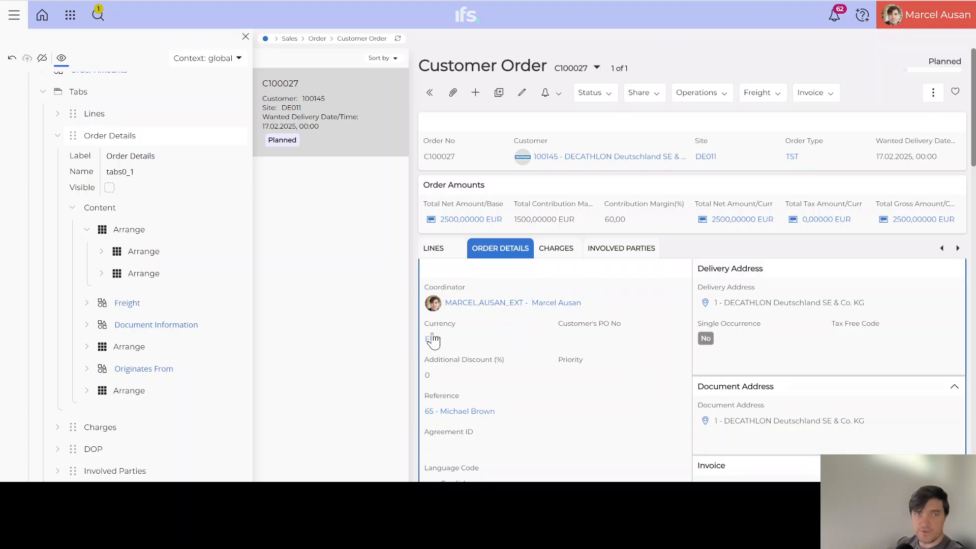
pyautogui.click(101, 252)
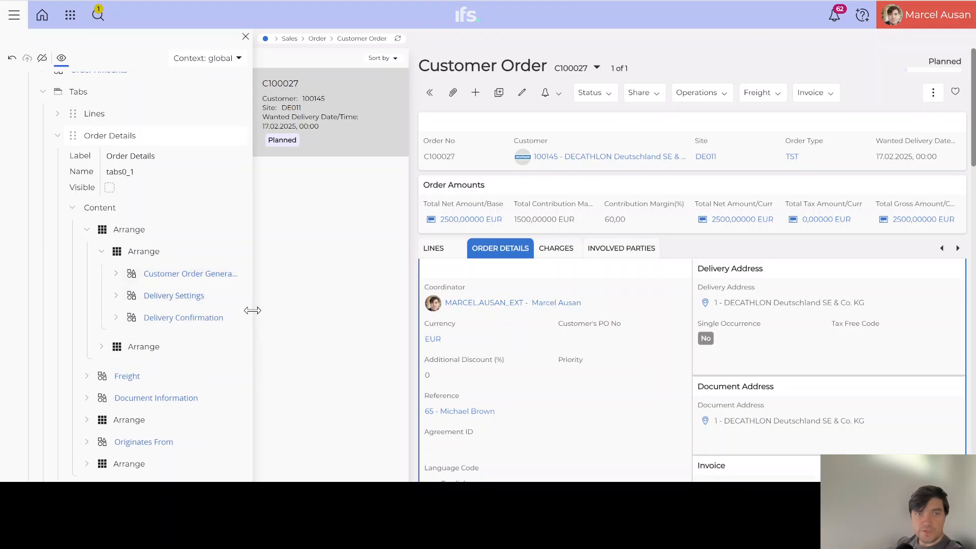
pyautogui.moveTo(251, 307); pyautogui.dragTo(298, 304)
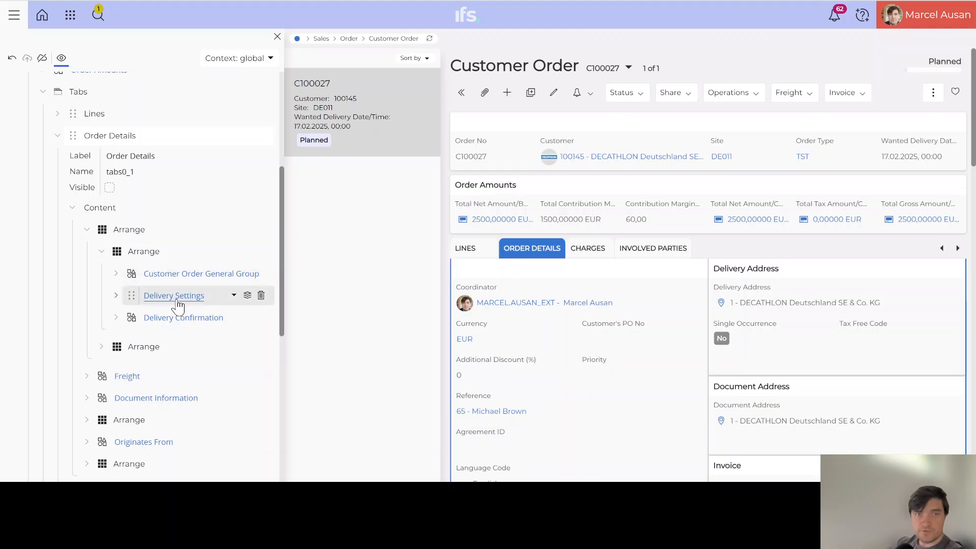
# Compare the nested Arrange's groups with the page sections and open the Customer Order General Group element's properties
pyautogui.scroll(-7, 532, 348)
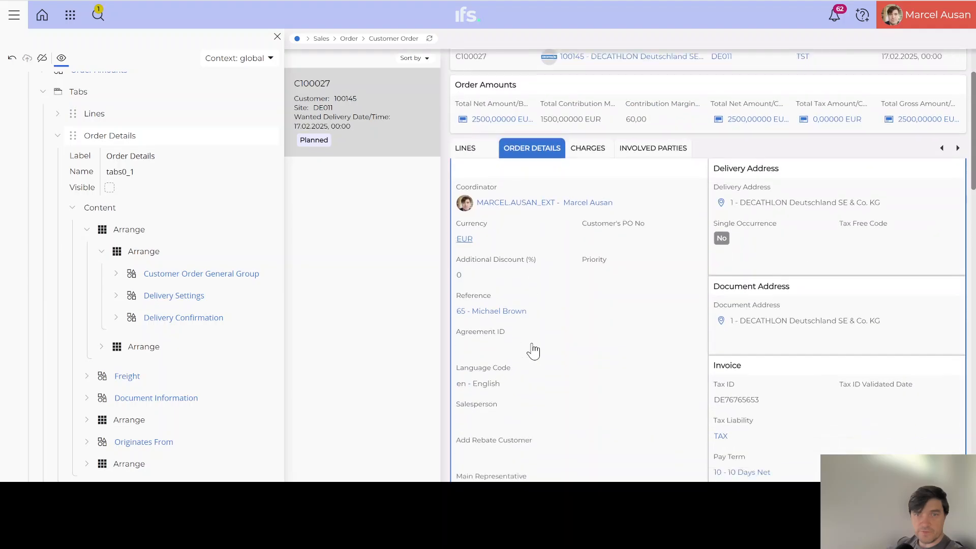
pyautogui.scroll(-12, 534, 341)
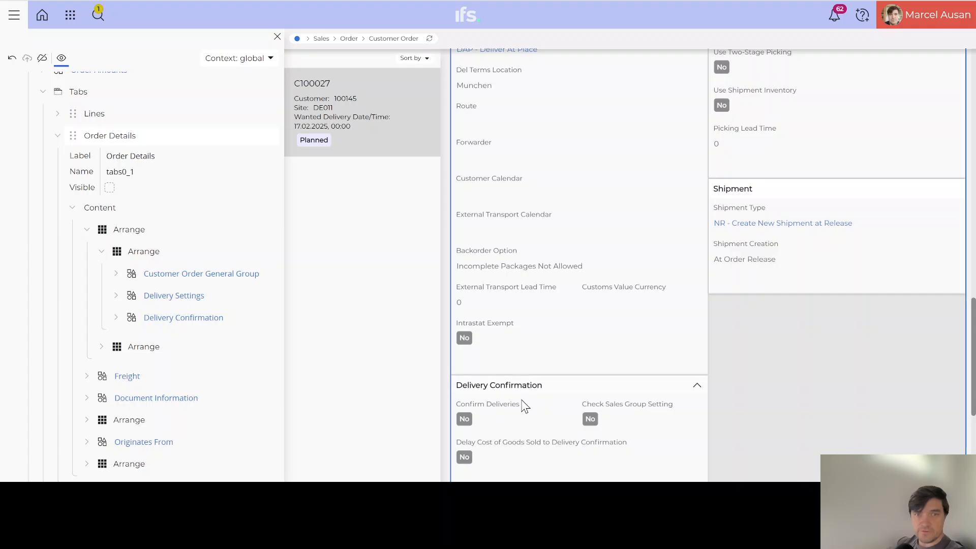
pyautogui.scroll(15, 594, 289)
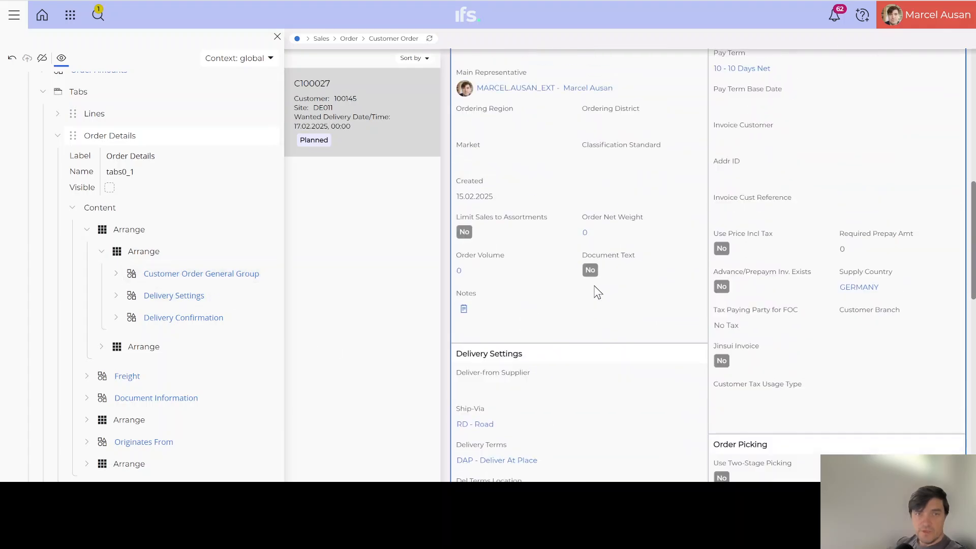
pyautogui.scroll(2, 597, 292)
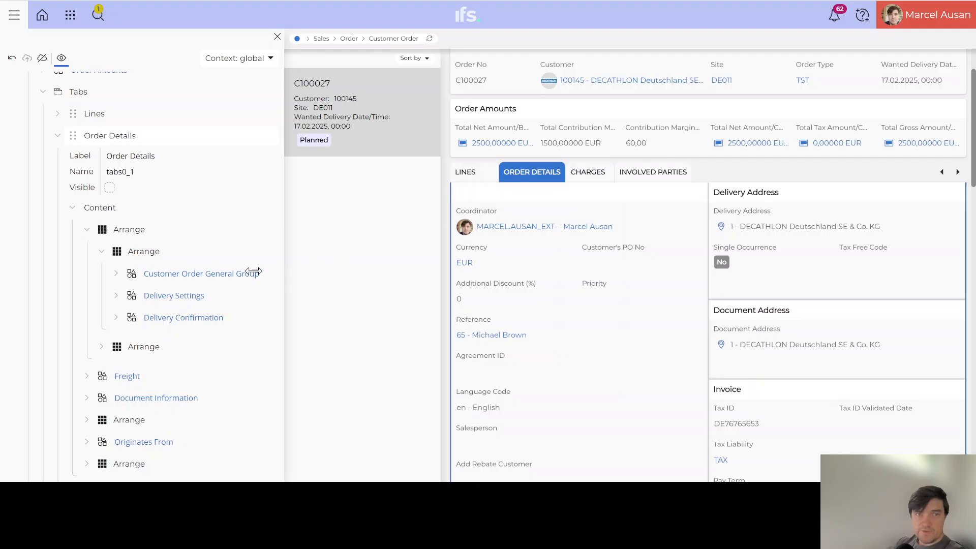
pyautogui.moveTo(166, 281)
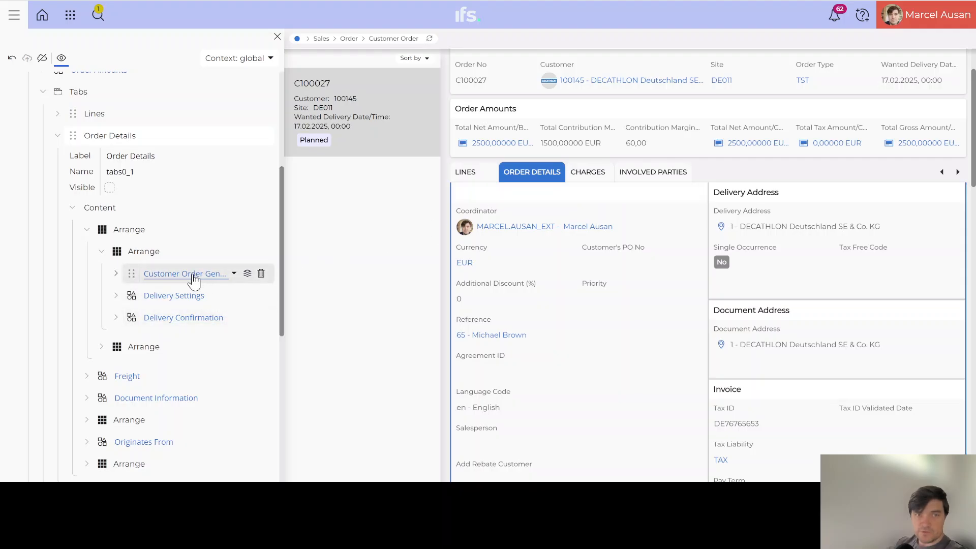
pyautogui.scroll(-1, 193, 281)
pyautogui.scroll(-5, 193, 281)
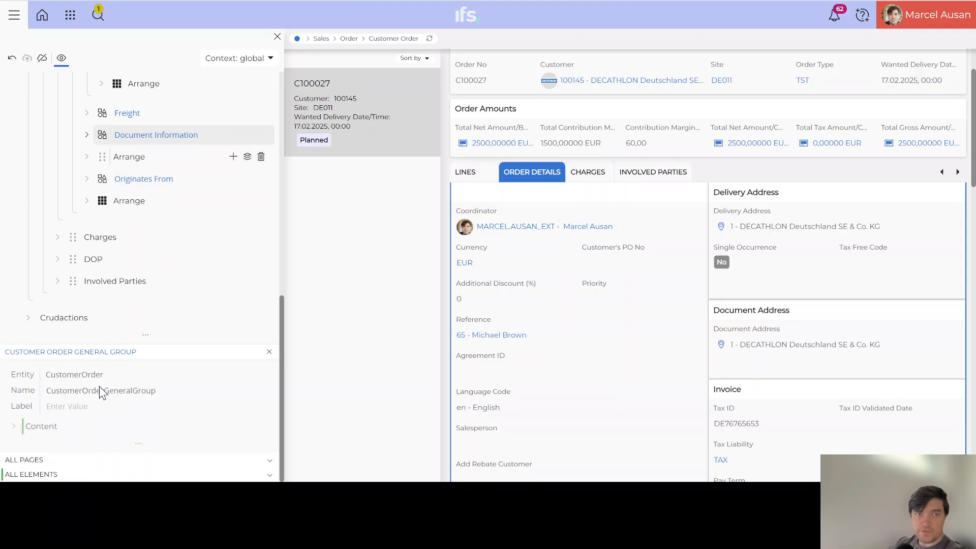
# Expand the content of Customer Order General Group and compare its field list with the Coordinator section on the page
pyautogui.click(14, 427)
pyautogui.scroll(-3, 47, 388)
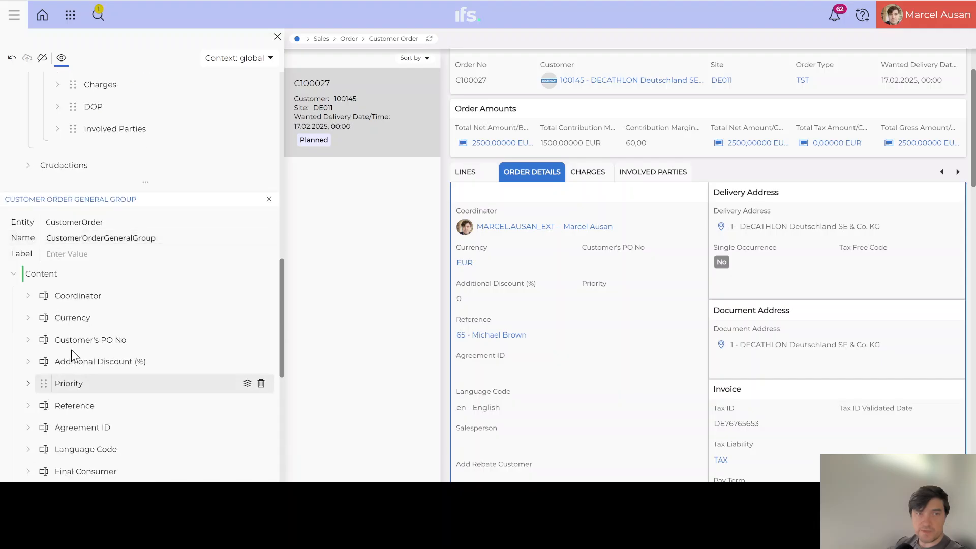
pyautogui.scroll(-2, 78, 310)
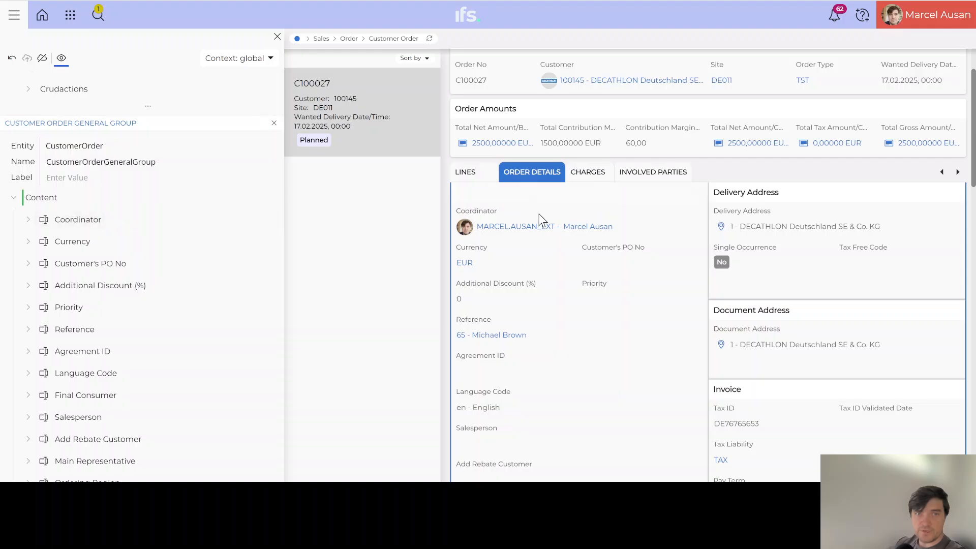
pyautogui.click(82, 264)
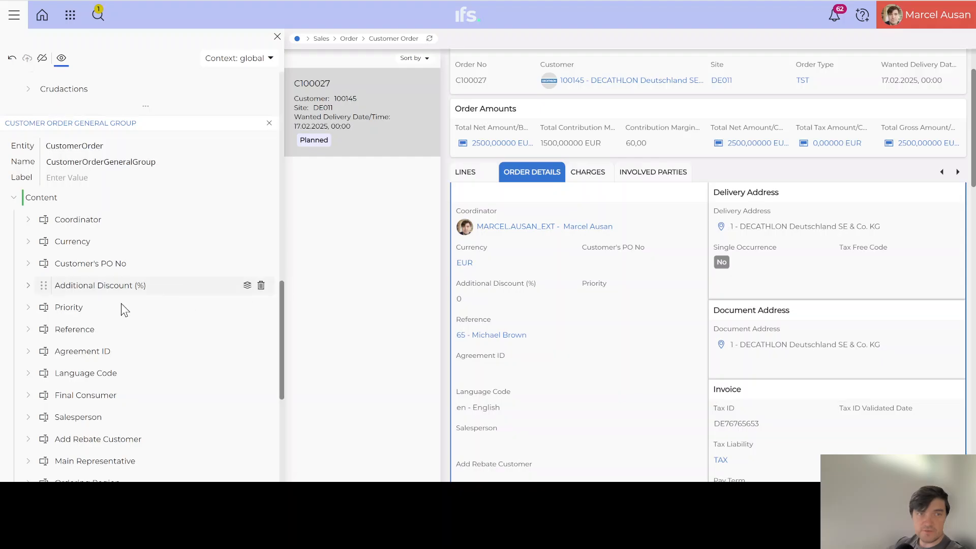
# Expand the Additional Discount (%) field and review its complete property list, including the properties that are not set
pyautogui.click(29, 286)
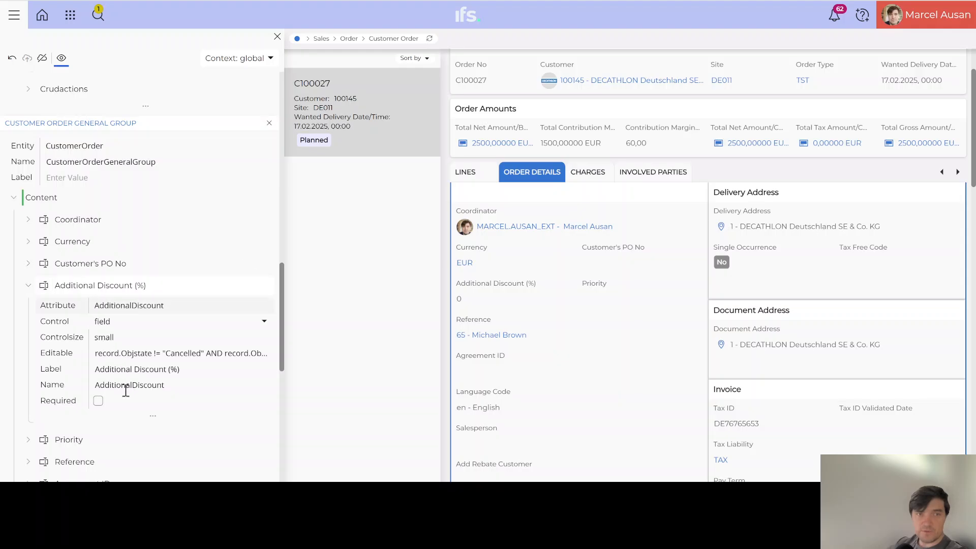
pyautogui.click(152, 415)
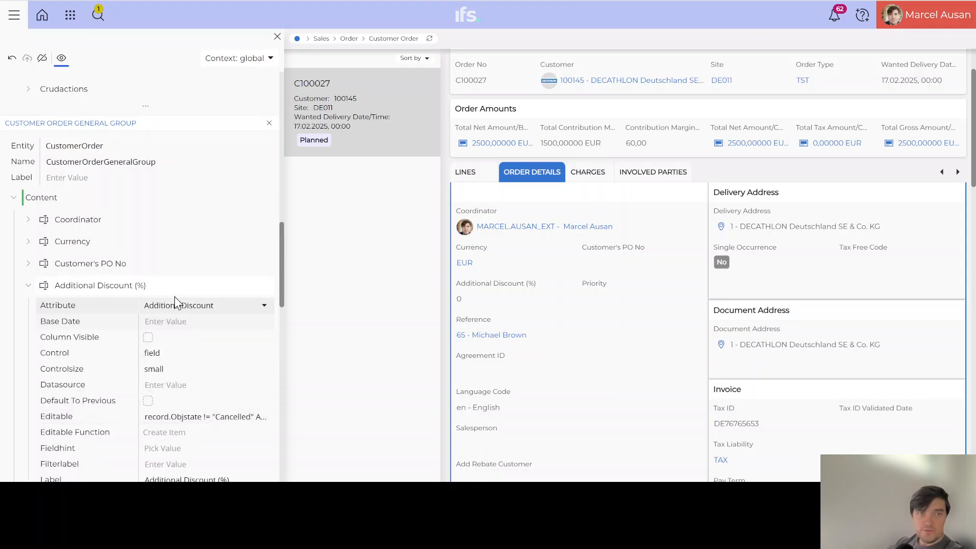
pyautogui.scroll(-3, 174, 297)
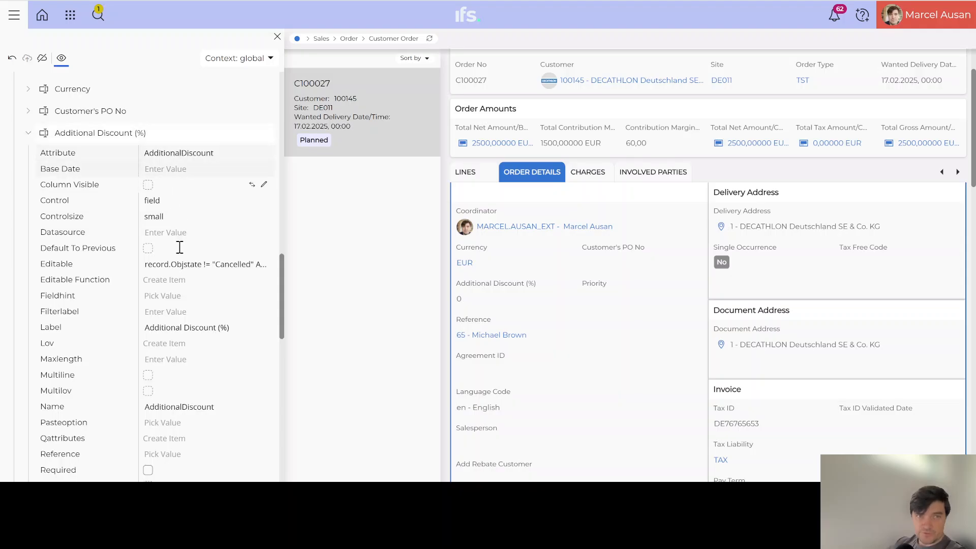
pyautogui.scroll(-2, 181, 274)
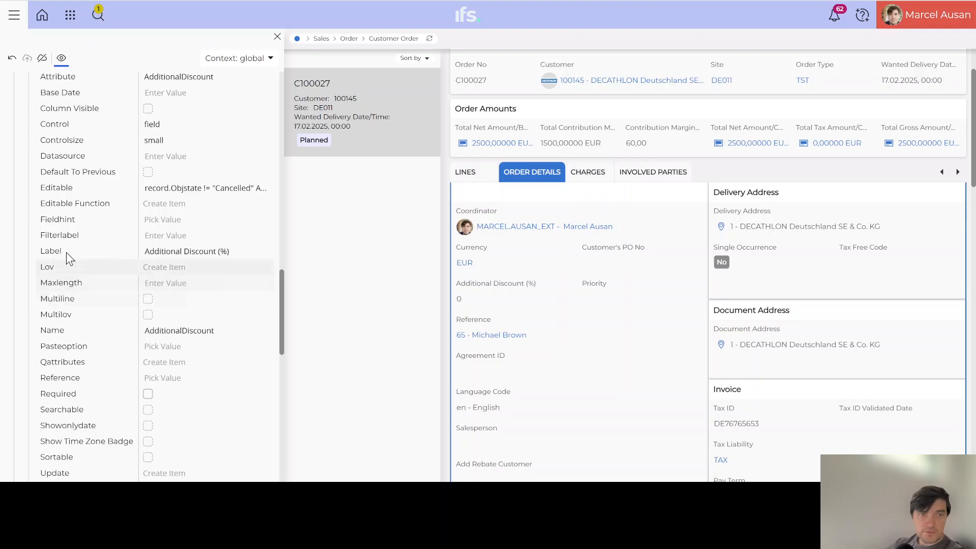
pyautogui.scroll(-2, 132, 226)
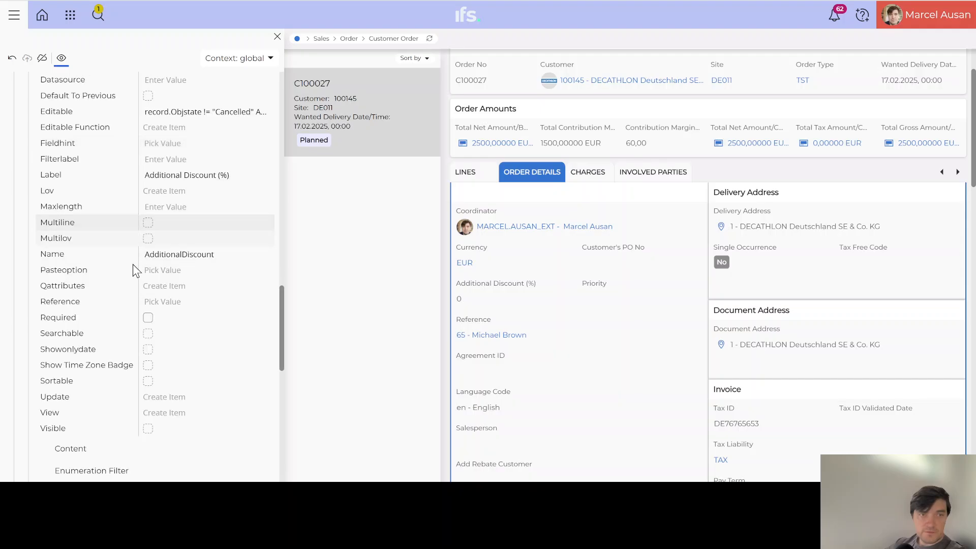
# Turn off the Visible property of the Additional Discount (%) field, then save and publish the configuration
pyautogui.click(148, 429)
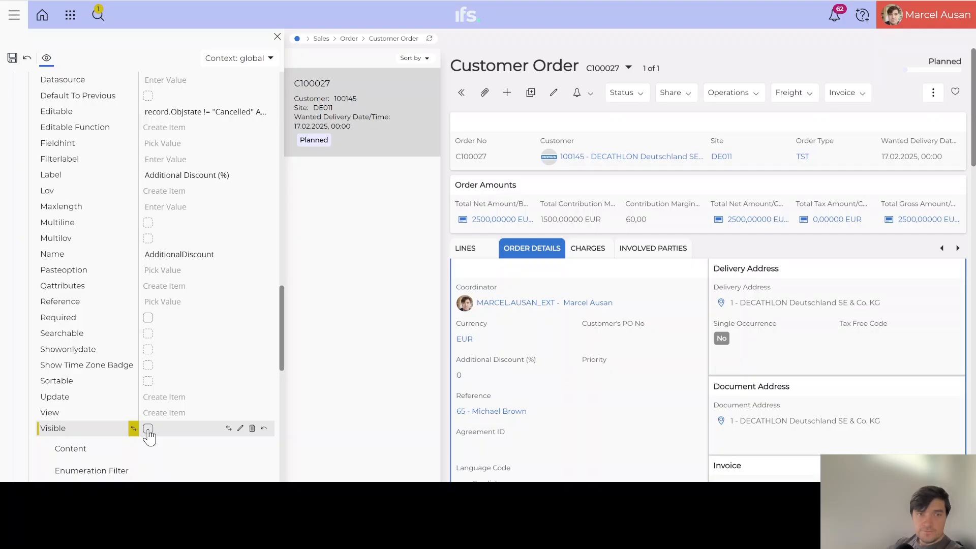
pyautogui.click(148, 429)
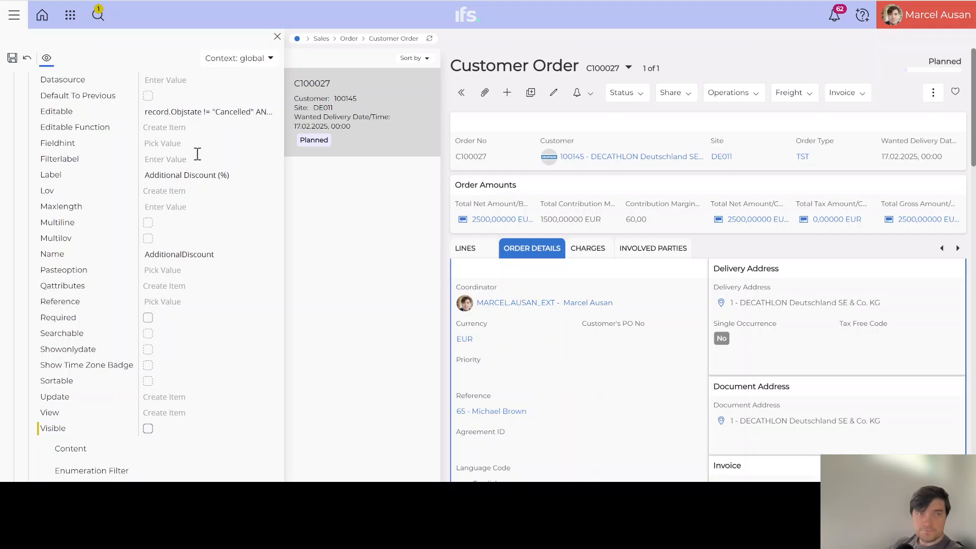
pyautogui.click(13, 59)
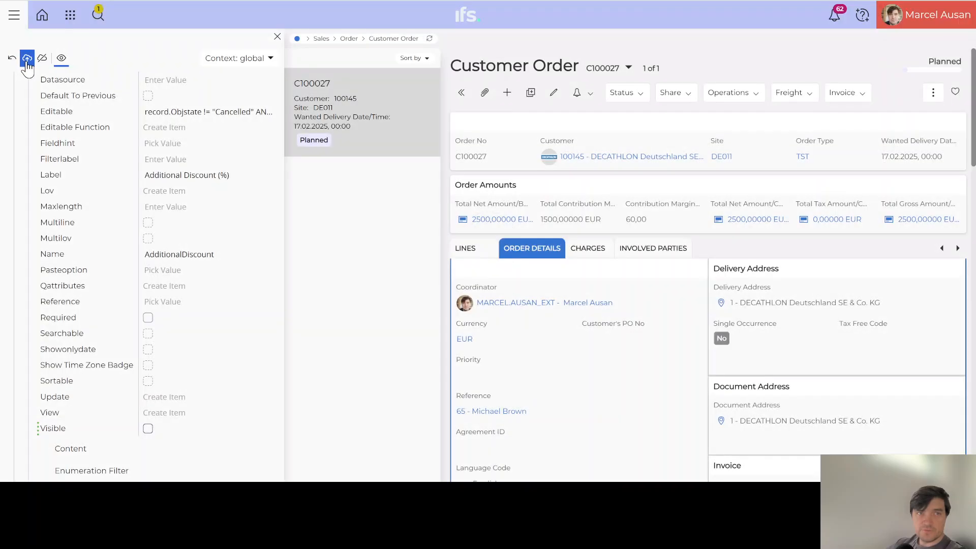
pyautogui.click(27, 59)
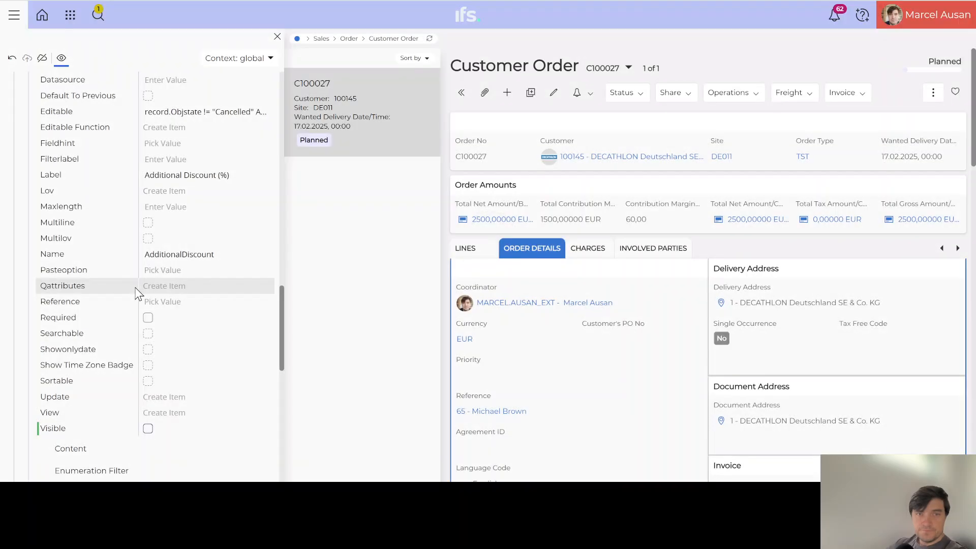
# Check the available Controlsize options for the Additional Discount (%) field without changing the setting
pyautogui.scroll(3, 179, 311)
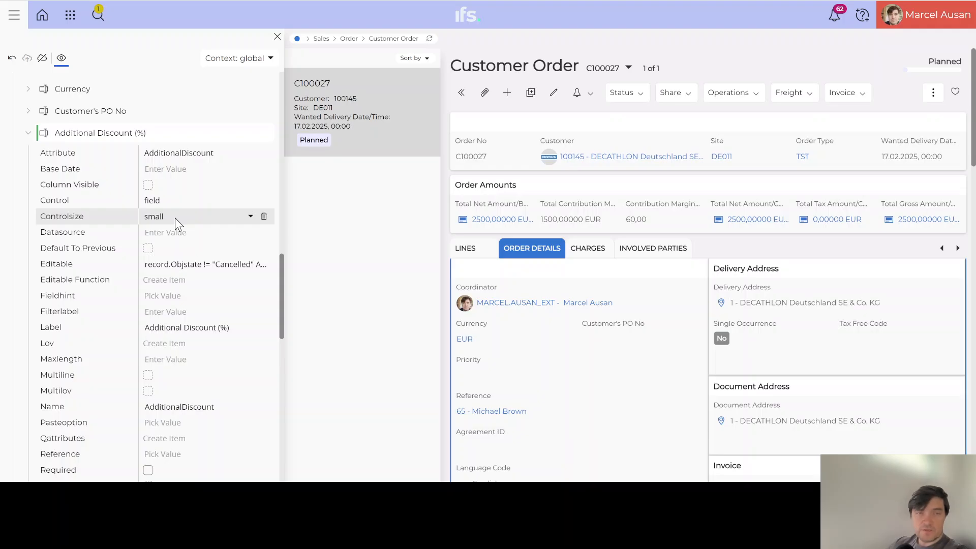
pyautogui.click(250, 216)
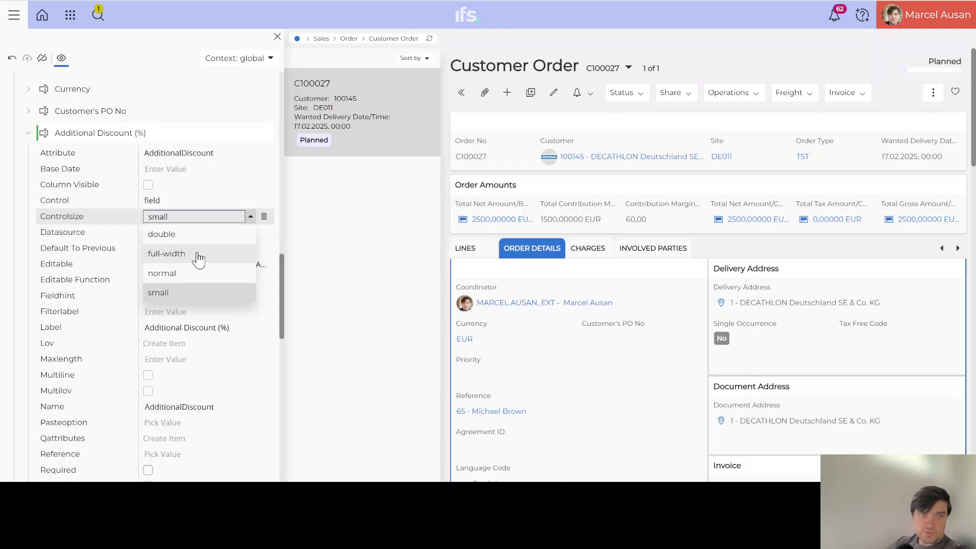
pyautogui.click(362, 242)
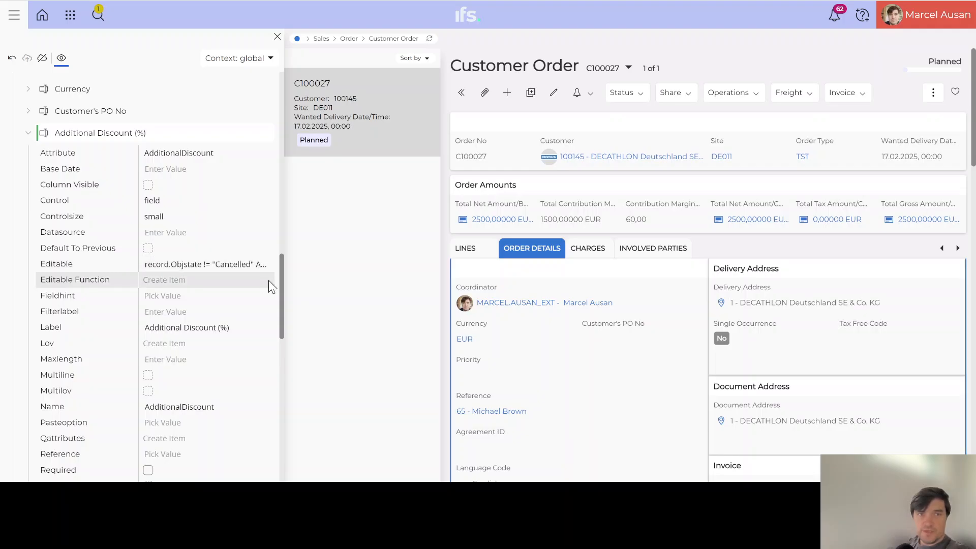
# Widen the designer pane to read the full Editable condition of Additional Discount (%), then narrow the pane again
pyautogui.moveTo(283, 280); pyautogui.dragTo(413, 286)
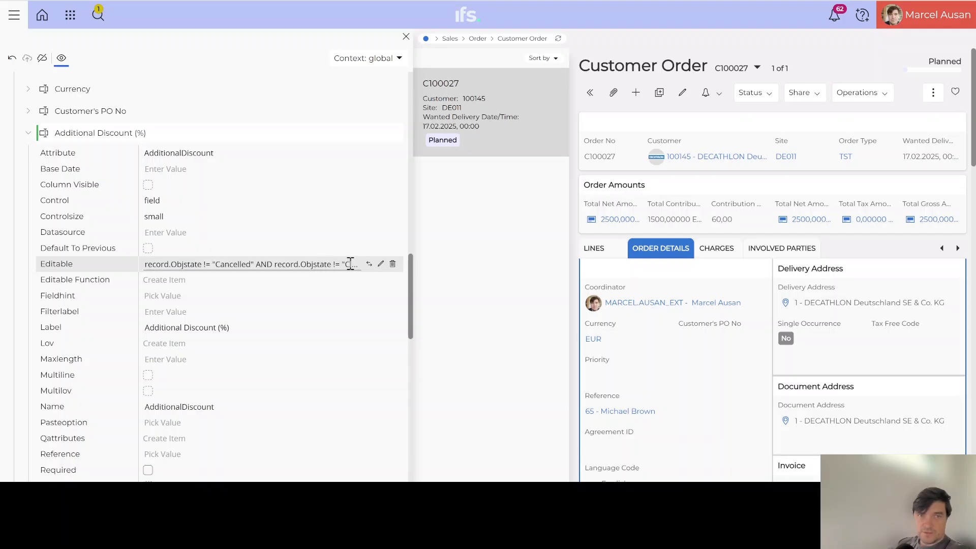
pyautogui.moveTo(413, 273)
pyautogui.mouseDown()
pyautogui.moveTo(456, 274)
pyautogui.moveTo(413, 262)
pyautogui.mouseUp()
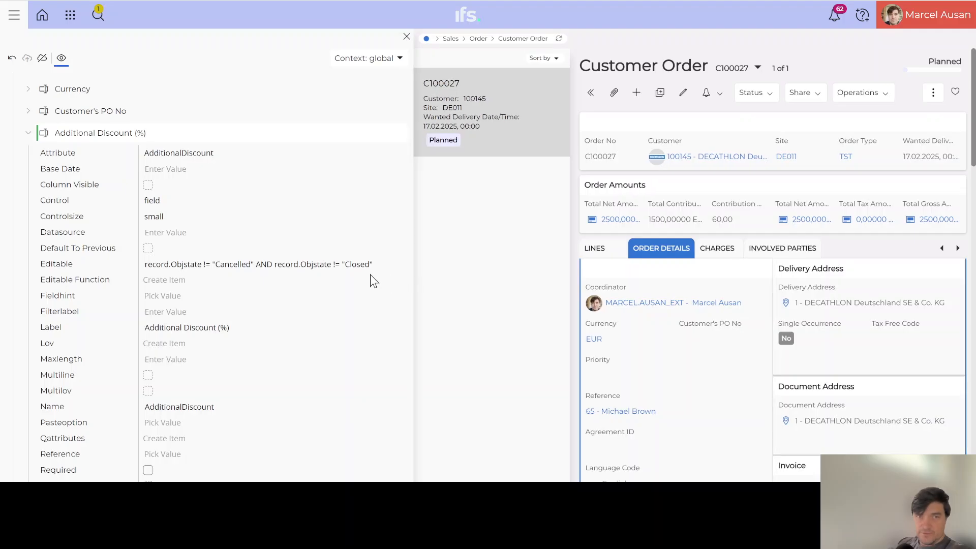
pyautogui.moveTo(370, 275); pyautogui.dragTo(268, 262)
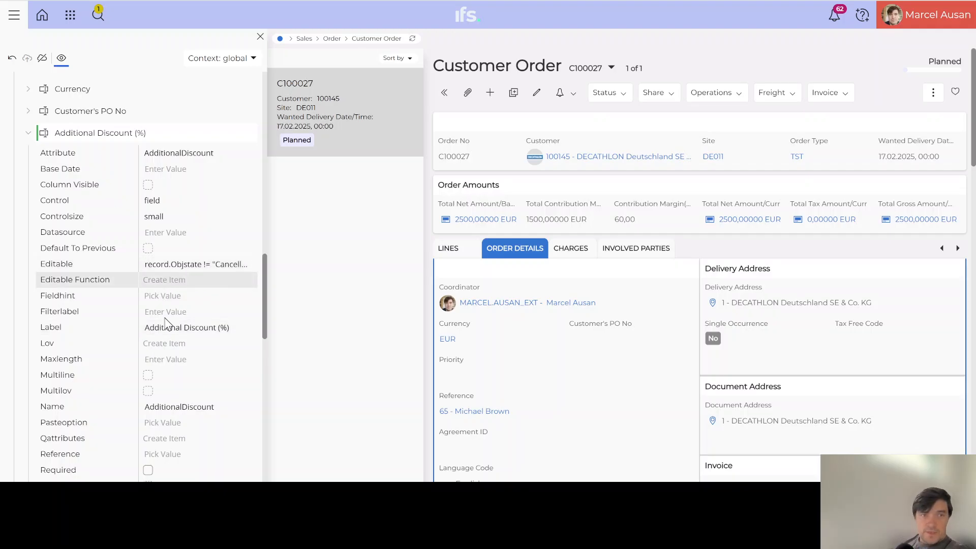
# Examine the Filterlabel and Label values of Additional Discount (%) and its remaining properties down to Visible, leaving them unedited
pyautogui.click(185, 312)
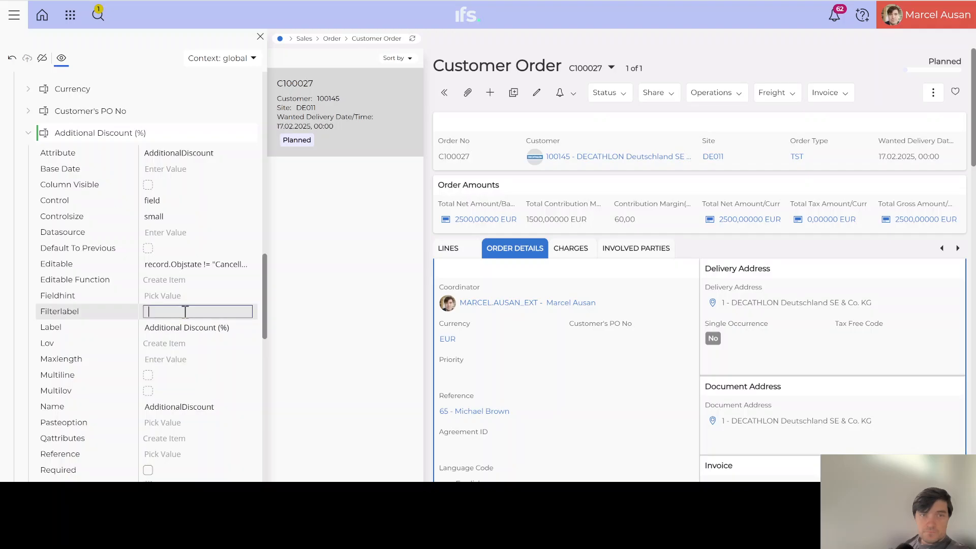
pyautogui.click(181, 327)
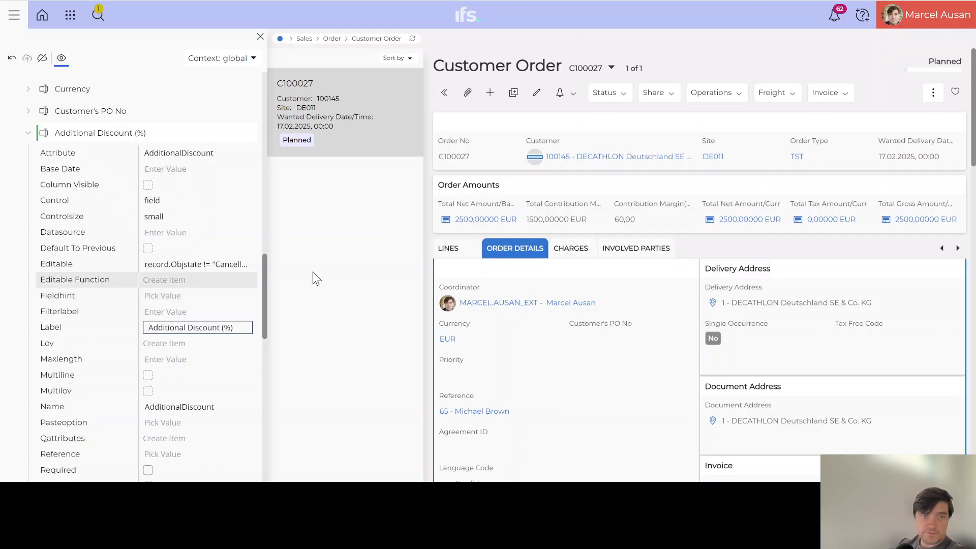
pyautogui.scroll(-2, 188, 327)
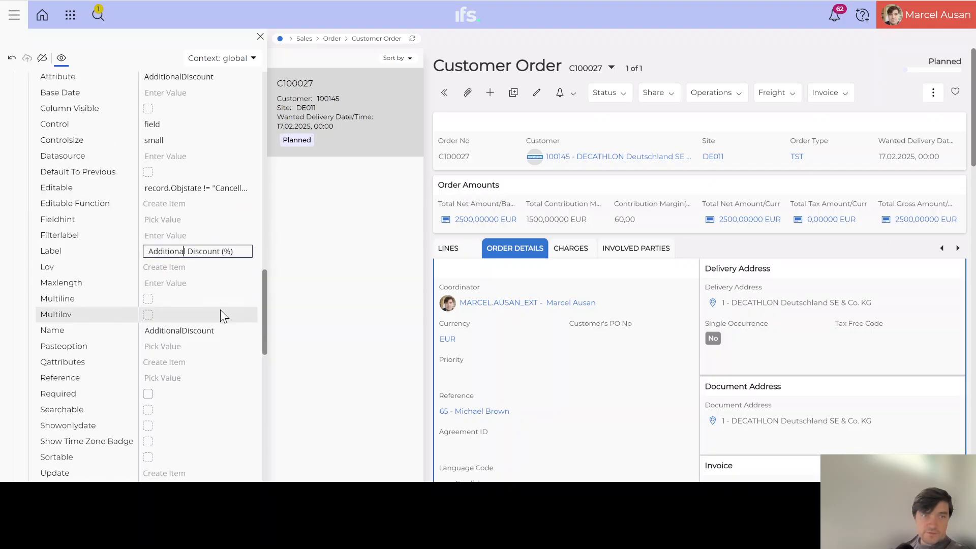
pyautogui.scroll(-2, 221, 310)
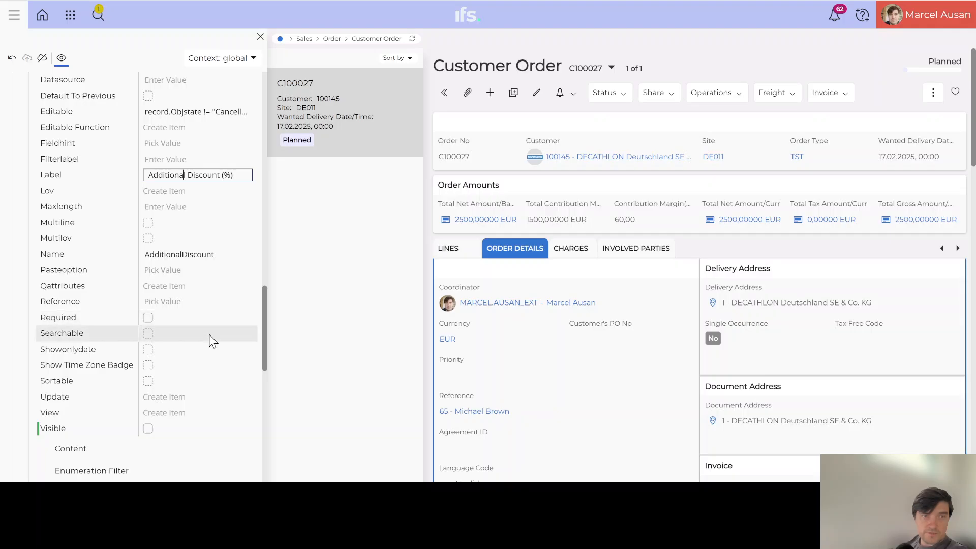
pyautogui.scroll(-2, 209, 338)
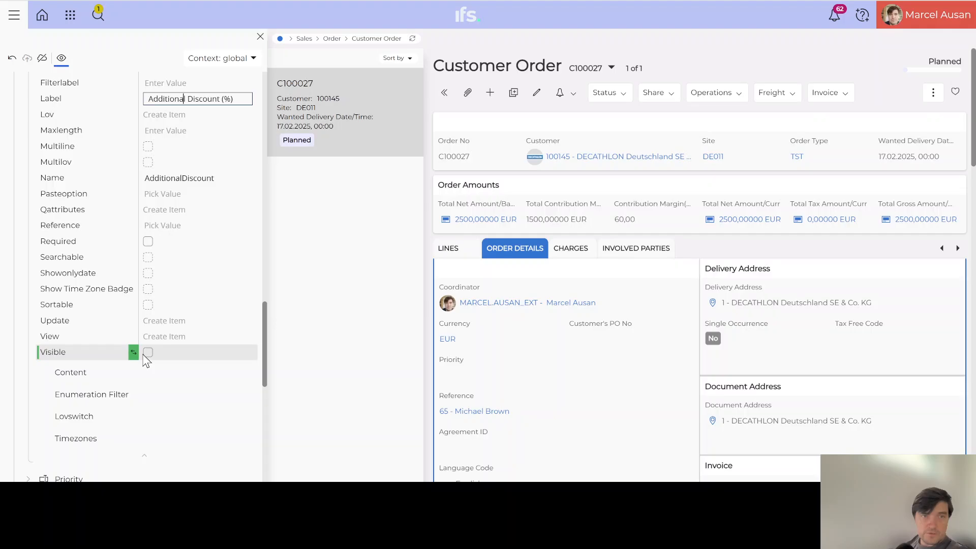
pyautogui.scroll(4, 174, 334)
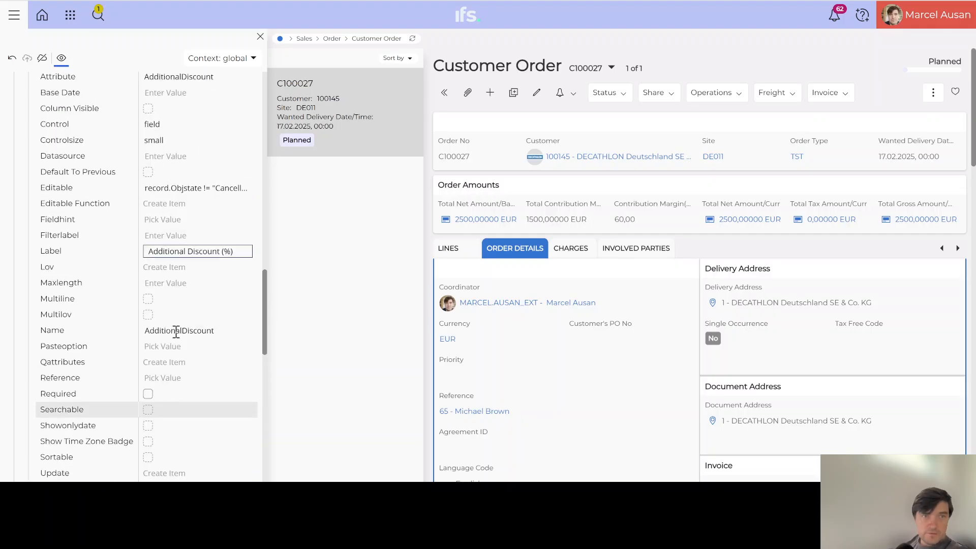
pyautogui.scroll(2, 176, 332)
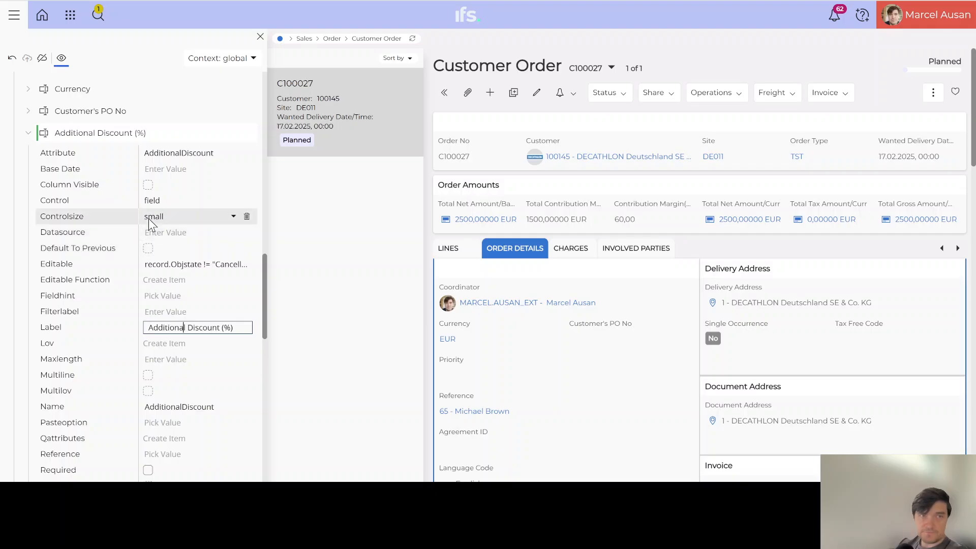
# Reopen the Additional Discount (%) field in its compact property view, turn on Visible, and save and publish the configuration
pyautogui.click(27, 136)
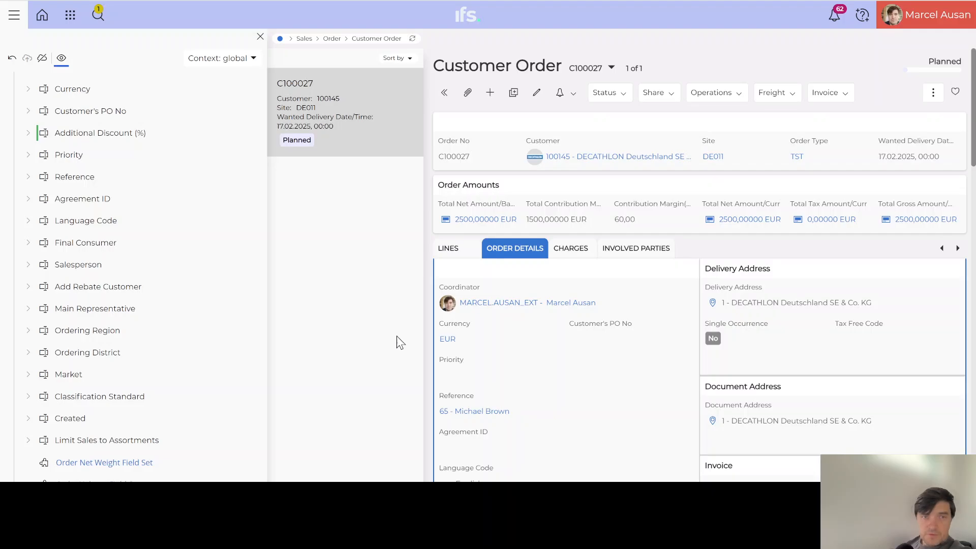
pyautogui.click(29, 134)
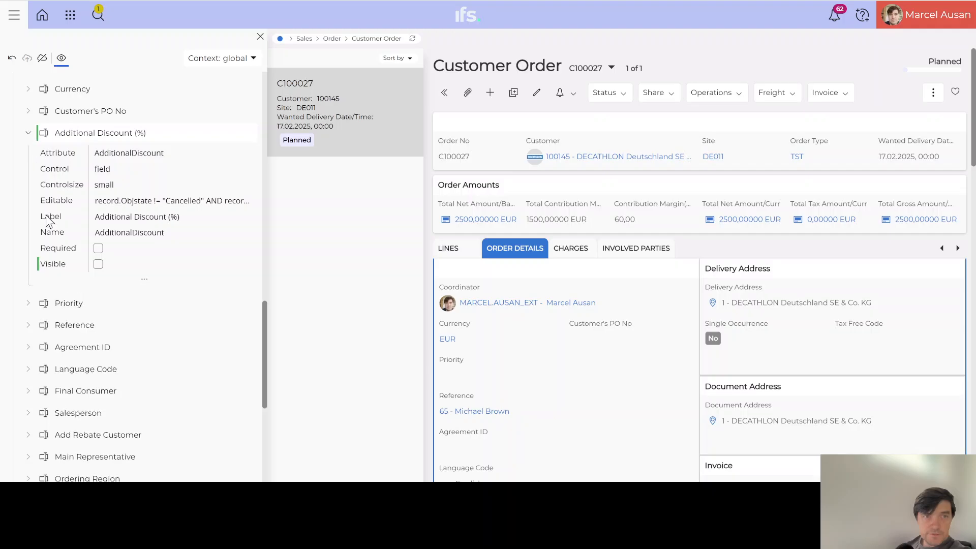
pyautogui.click(98, 264)
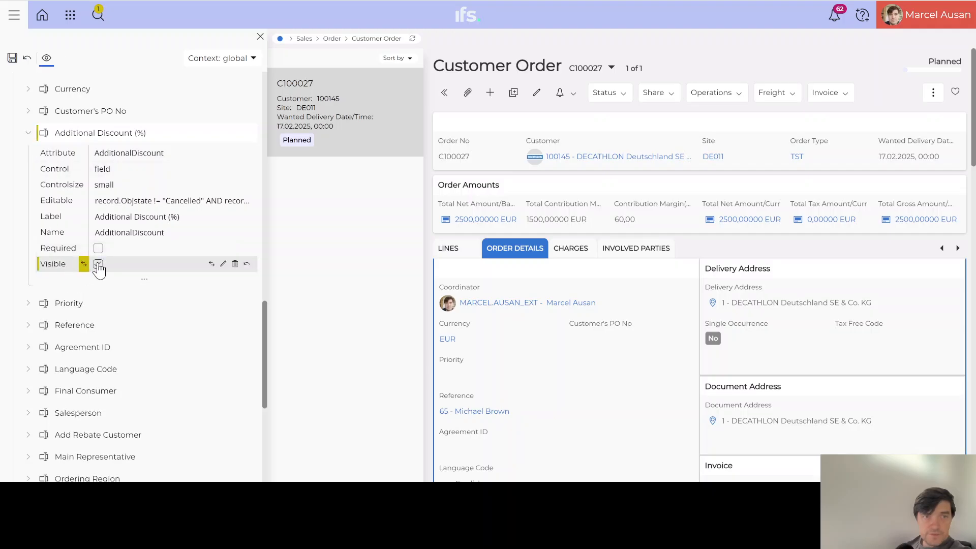
pyautogui.click(12, 58)
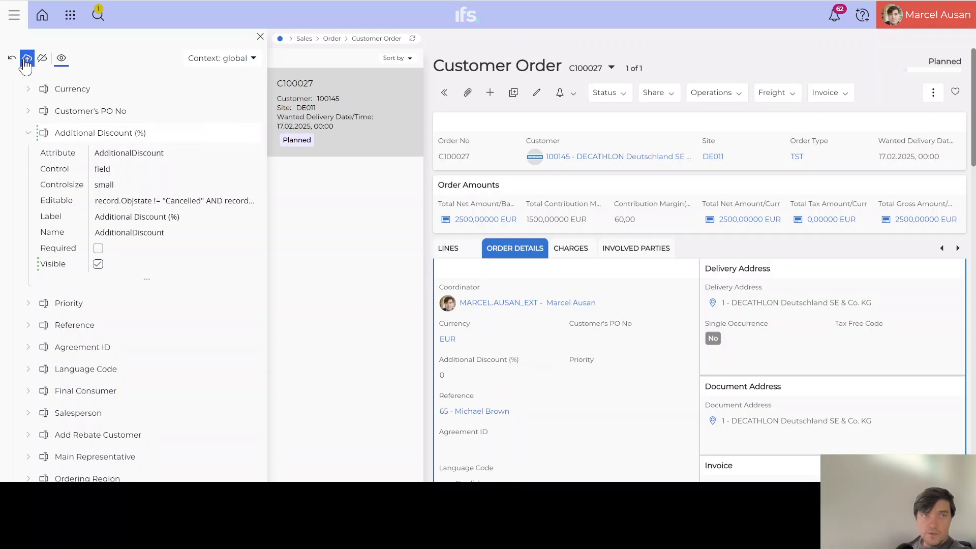
pyautogui.click(27, 58)
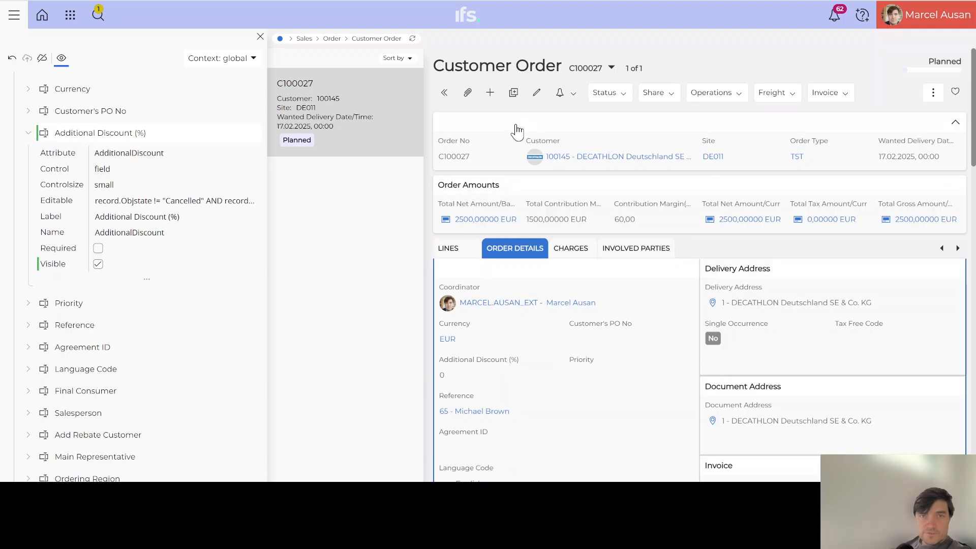
# Put the customer order in edit mode, clear its Additional Discount (%) value and save the order
pyautogui.click(536, 92)
pyautogui.click(465, 375)
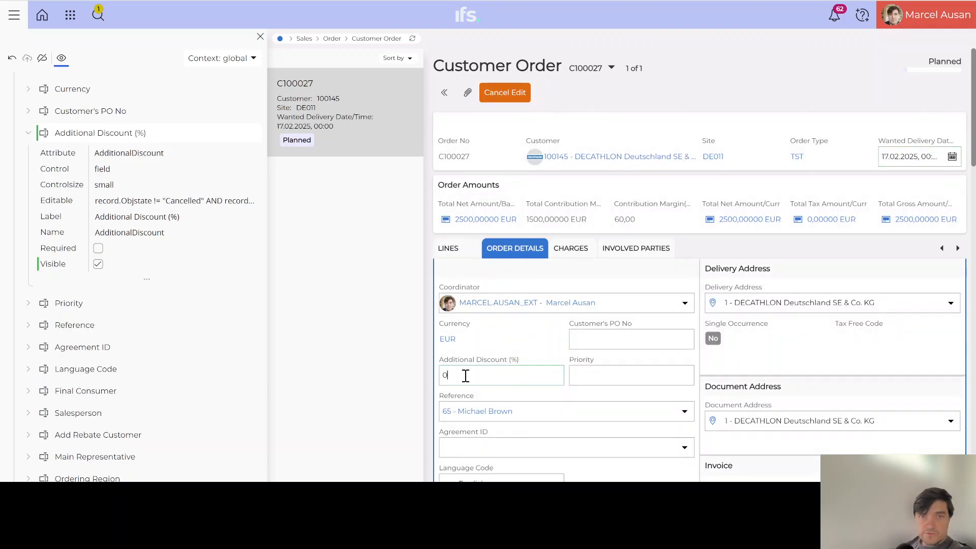
pyautogui.press('BackSpace')
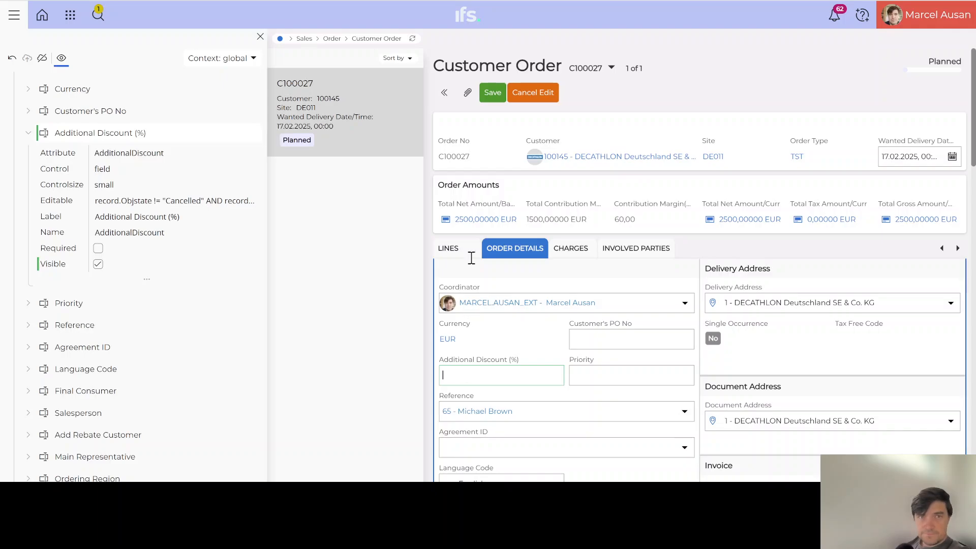
pyautogui.click(498, 93)
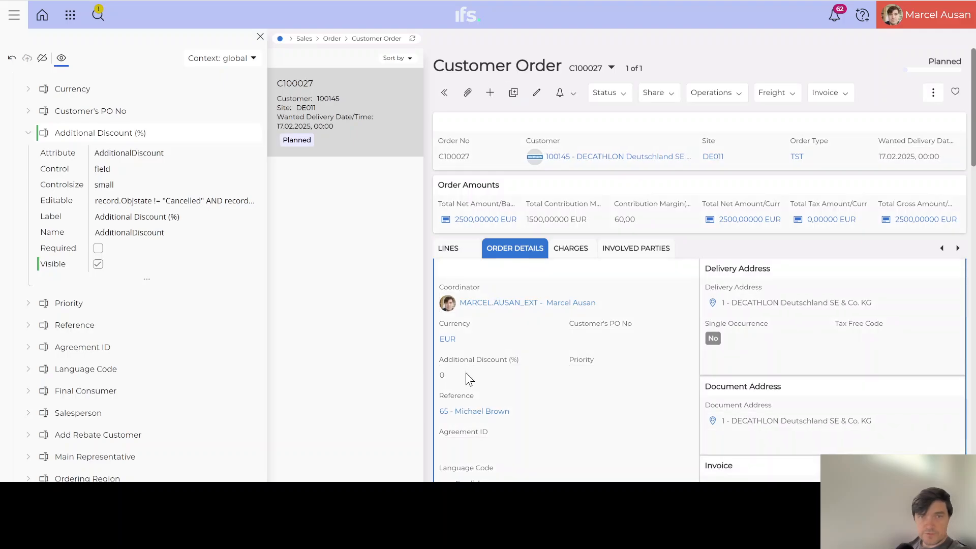
# Open the full property list of the Customer's PO No field, turn on Required, and save and publish the configuration
pyautogui.click(31, 132)
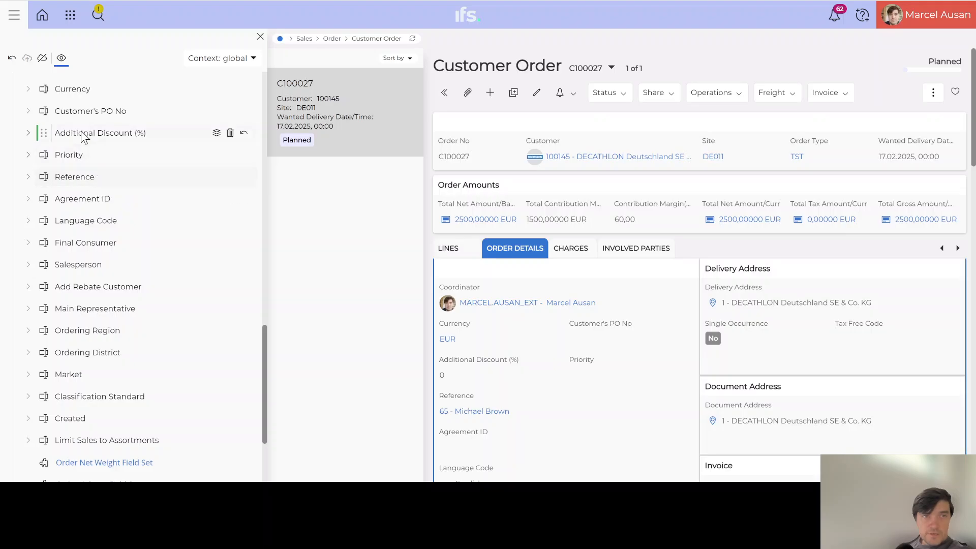
pyautogui.click(29, 113)
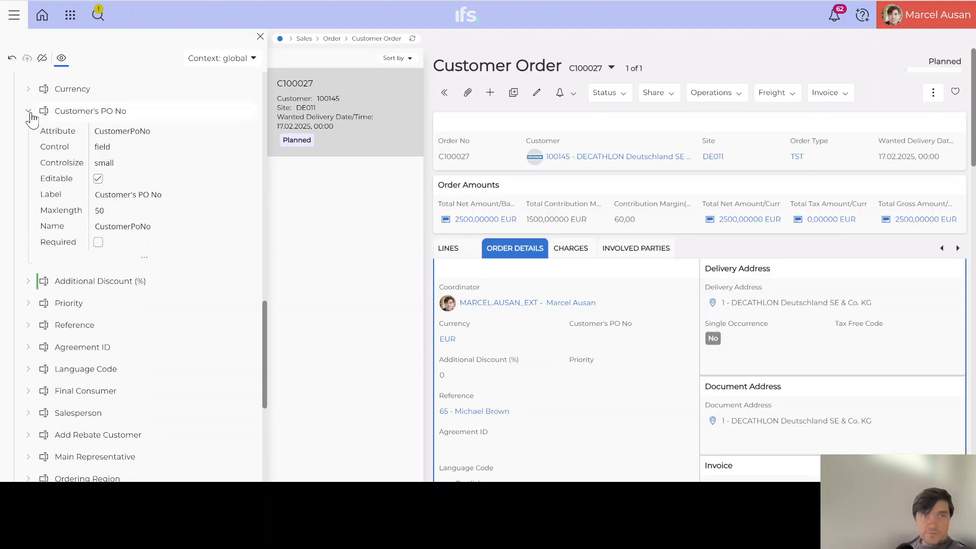
pyautogui.click(144, 257)
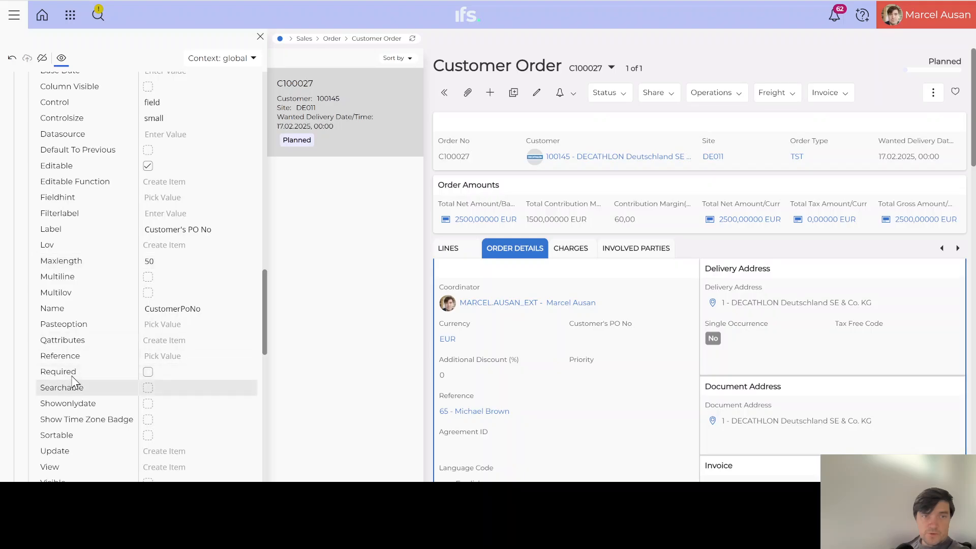
pyautogui.click(147, 372)
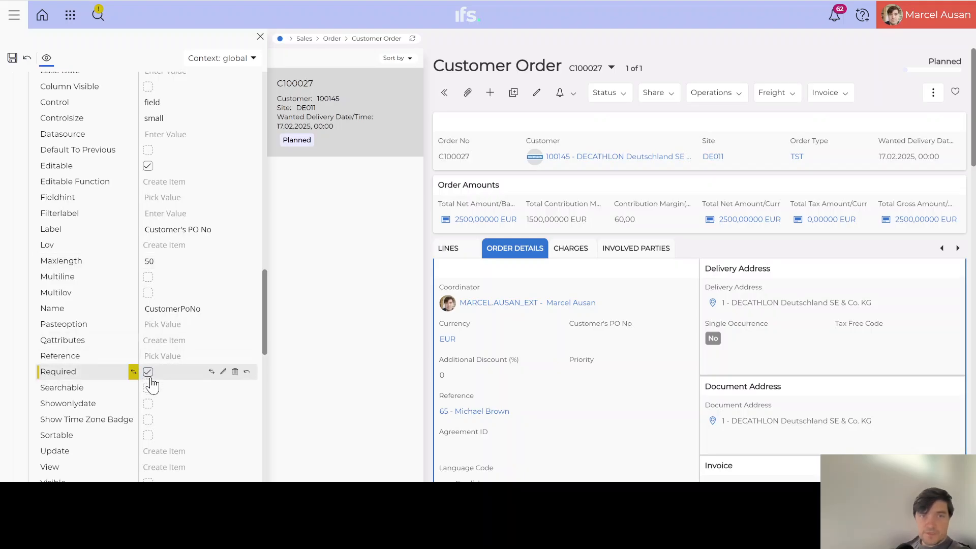
pyautogui.click(13, 58)
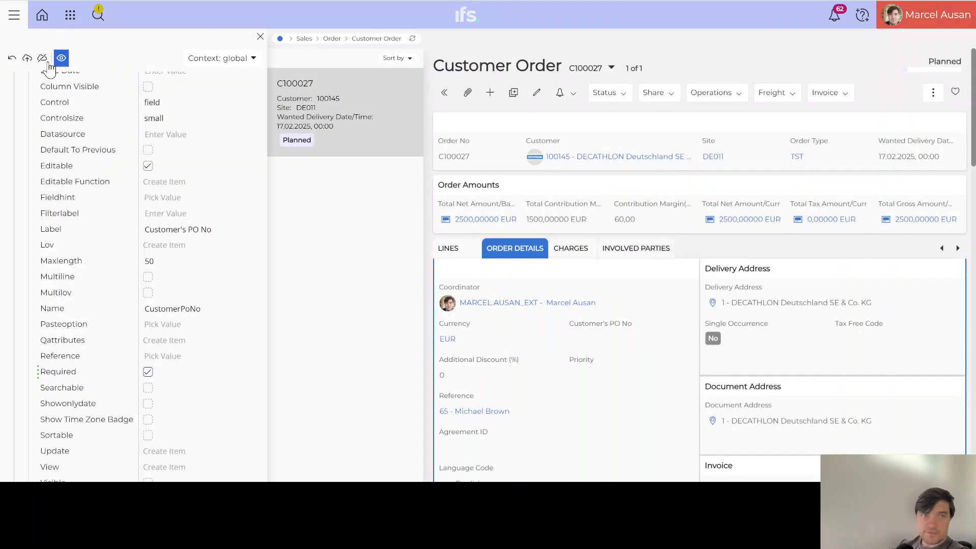
pyautogui.click(28, 59)
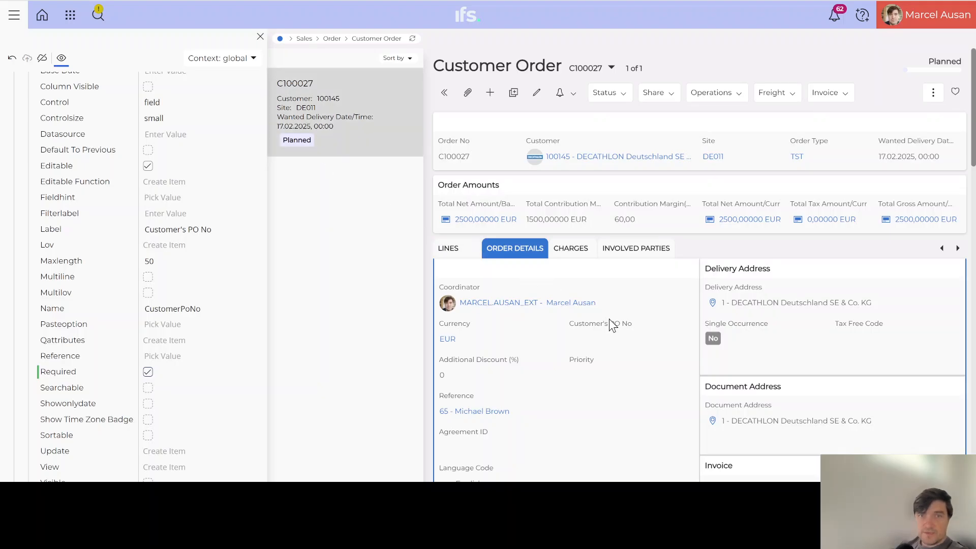
# Put the customer order in edit mode, set Additional Discount (%) to 10 and try to save with Customer's PO No empty
pyautogui.click(536, 92)
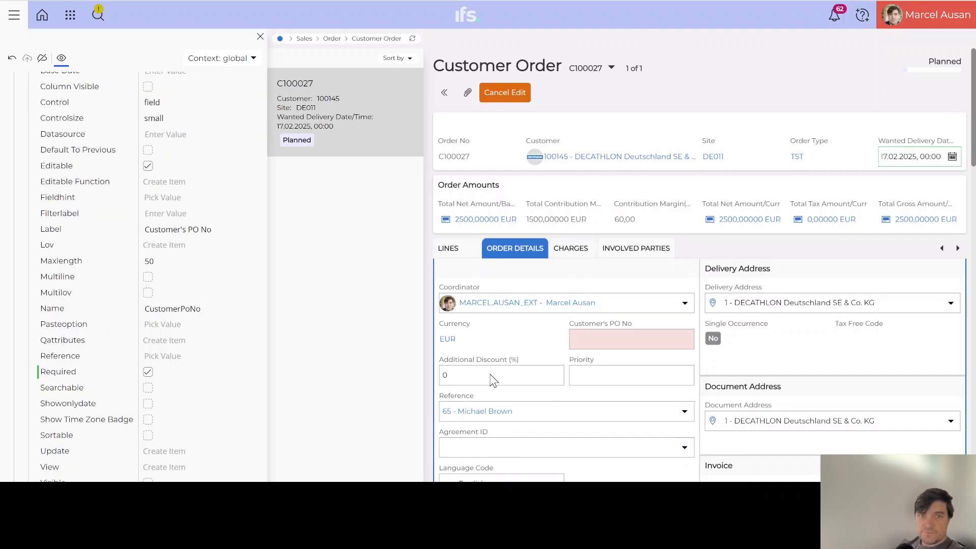
pyautogui.click(483, 377)
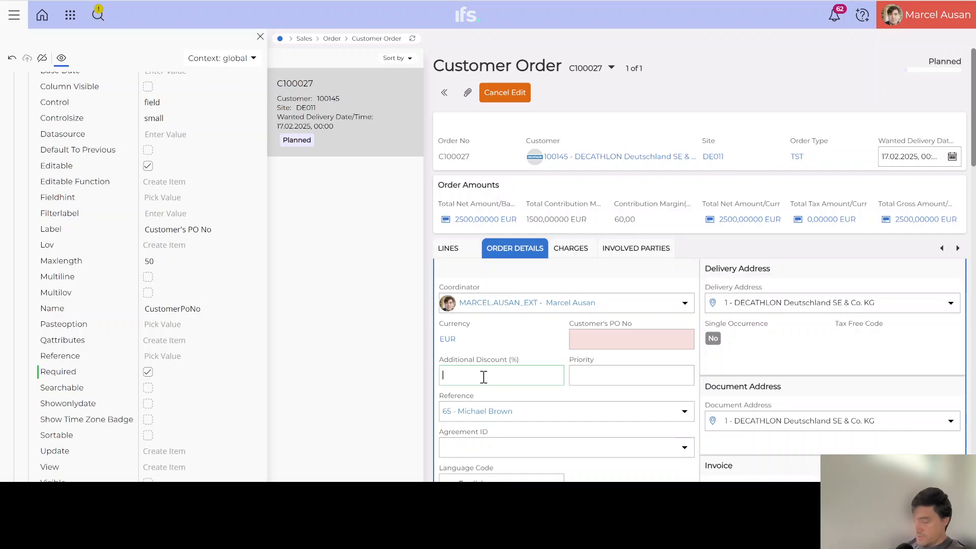
pyautogui.write('10')
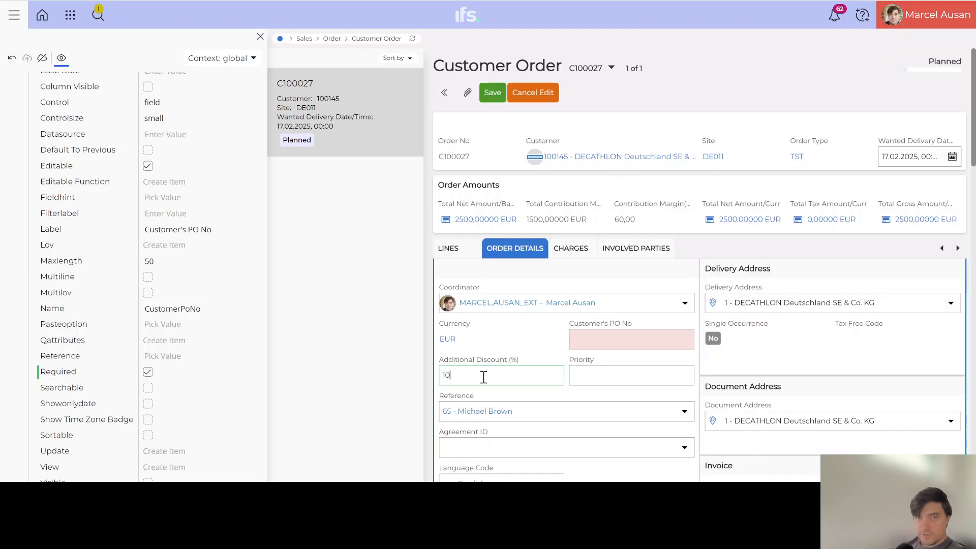
pyautogui.click(491, 94)
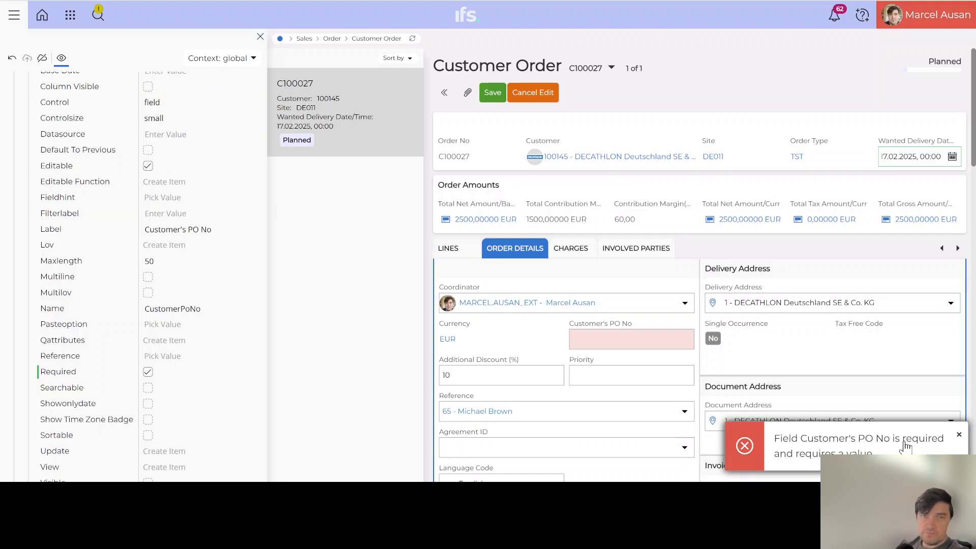
# Fill in the required Customer's PO No field with a test purchase order number and save the order
pyautogui.click(620, 333)
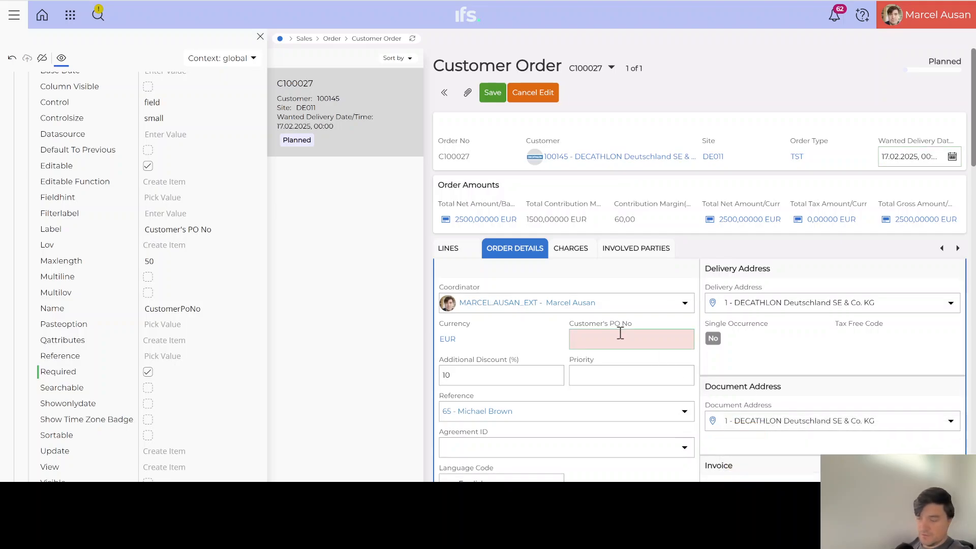
pyautogui.write('test552')
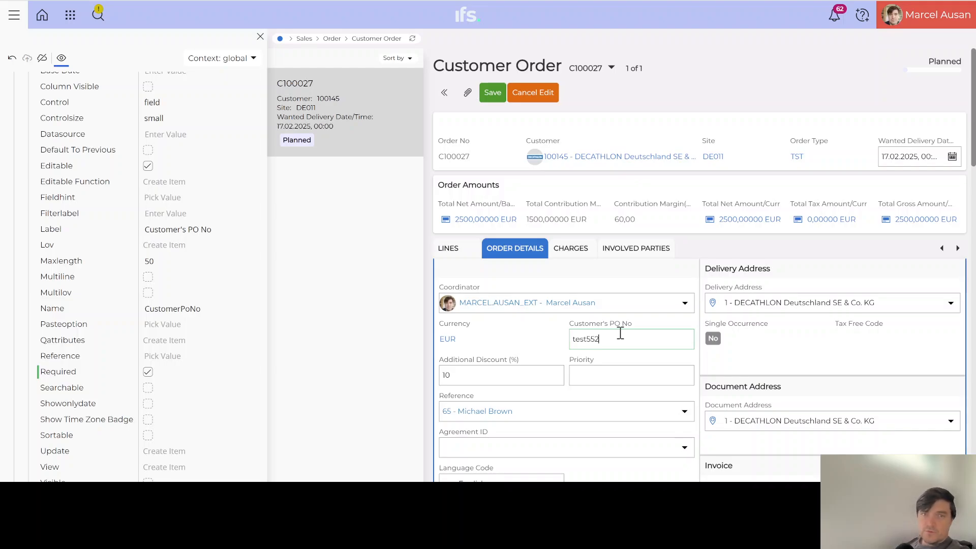
pyautogui.click(491, 92)
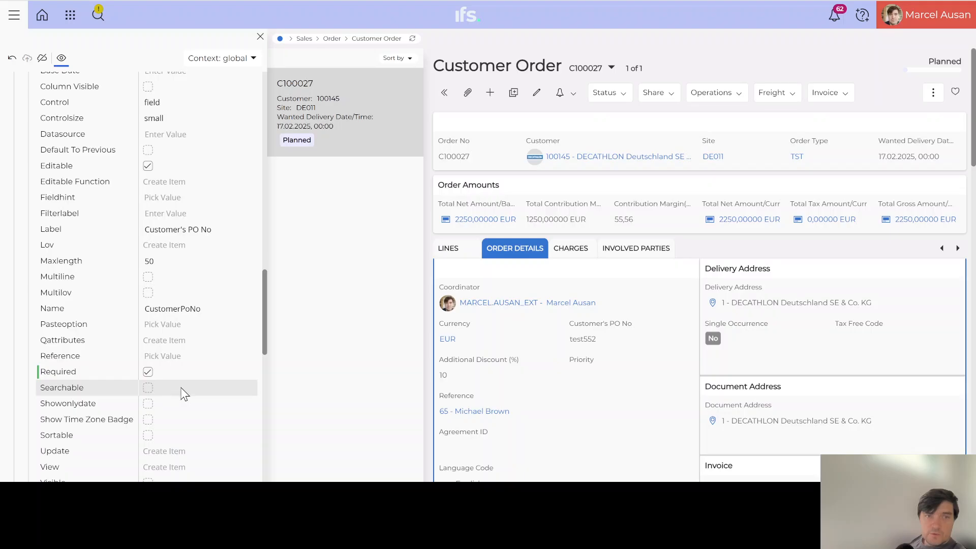
# Collapse the Customer's PO No properties and look through the Order Details fields as far as Notes and Delivery Settings
pyautogui.scroll(2, 97, 338)
pyautogui.scroll(2, 97, 334)
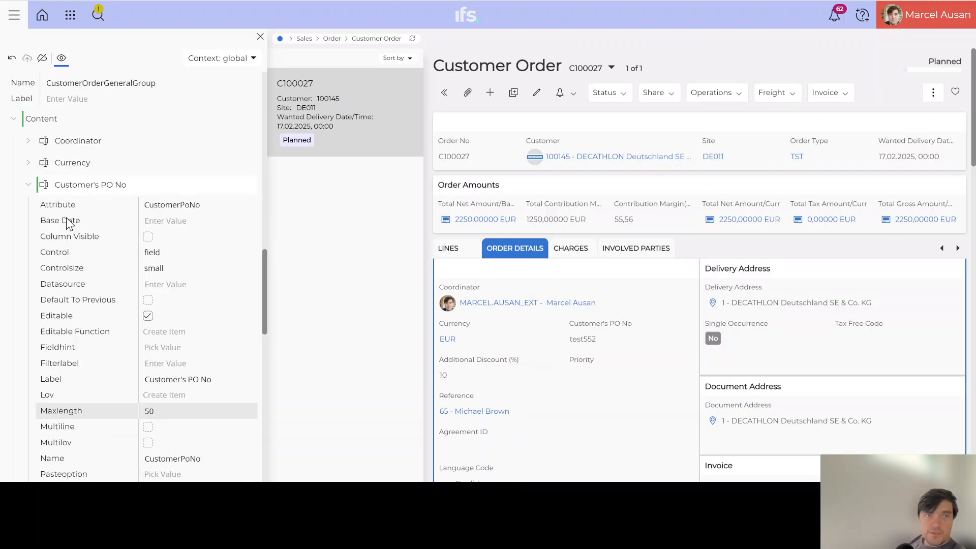
pyautogui.click(28, 188)
pyautogui.scroll(-5, 558, 380)
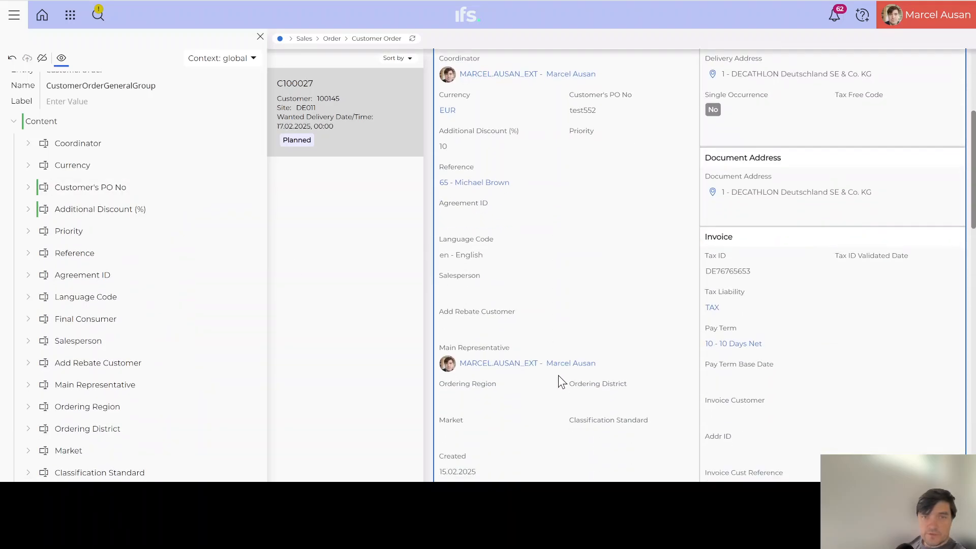
pyautogui.scroll(-5, 558, 379)
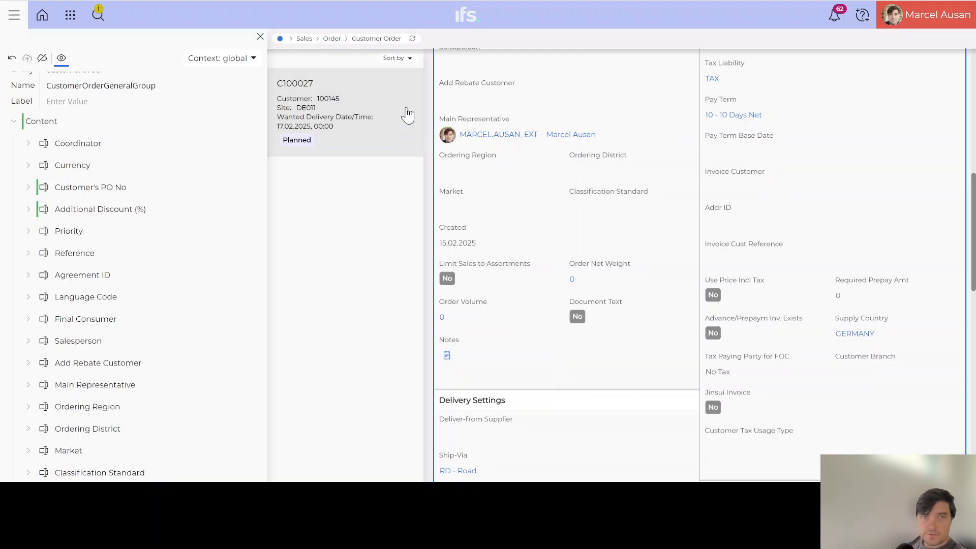
pyautogui.scroll(10, 448, 188)
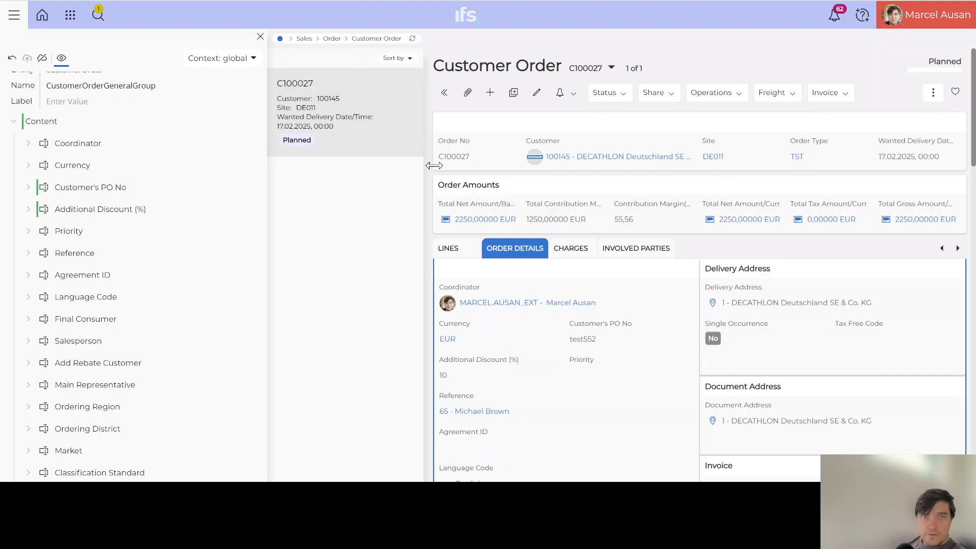
# Hide the order list beside the record to widen the Customer Order page, and put the order in edit mode
pyautogui.click(444, 92)
pyautogui.scroll(-8, 438, 330)
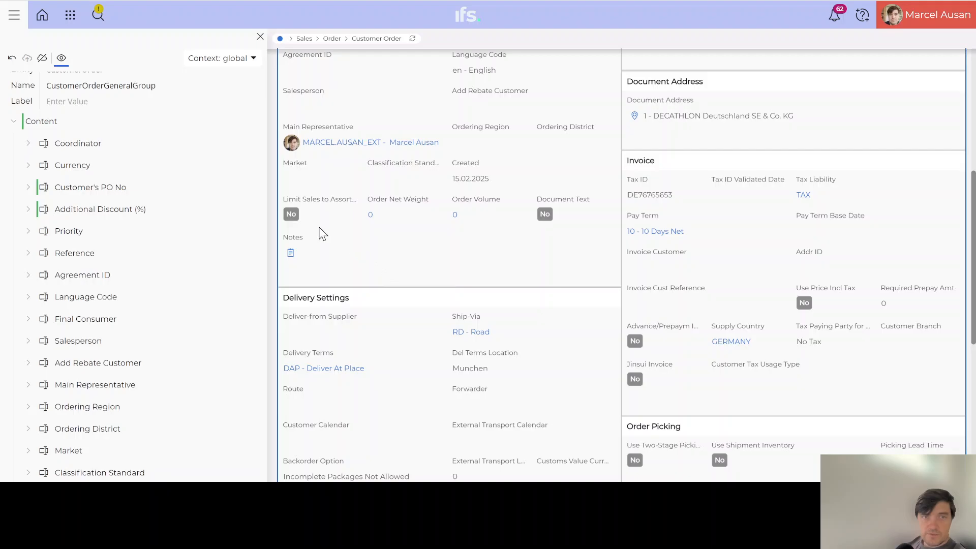
pyautogui.scroll(10, 321, 234)
pyautogui.click(378, 92)
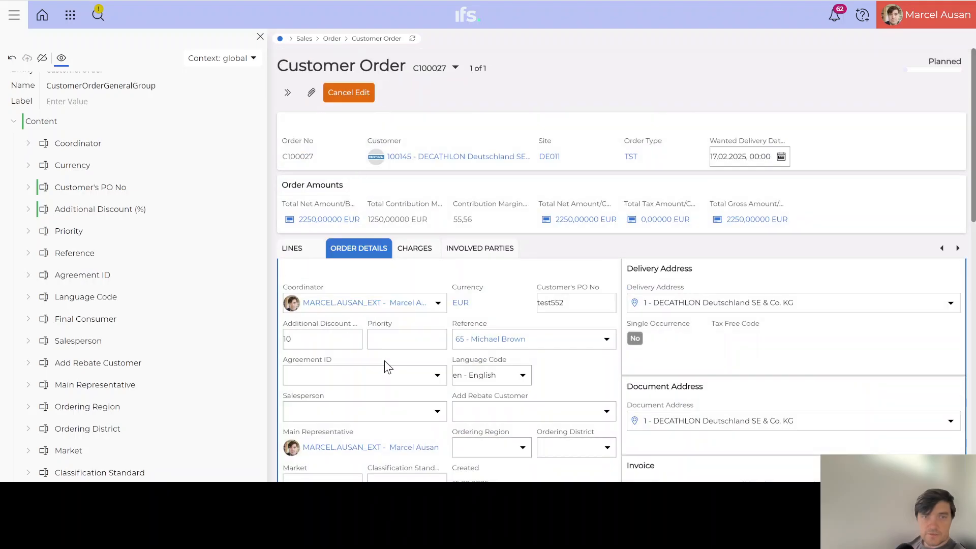
pyautogui.scroll(-3, 384, 361)
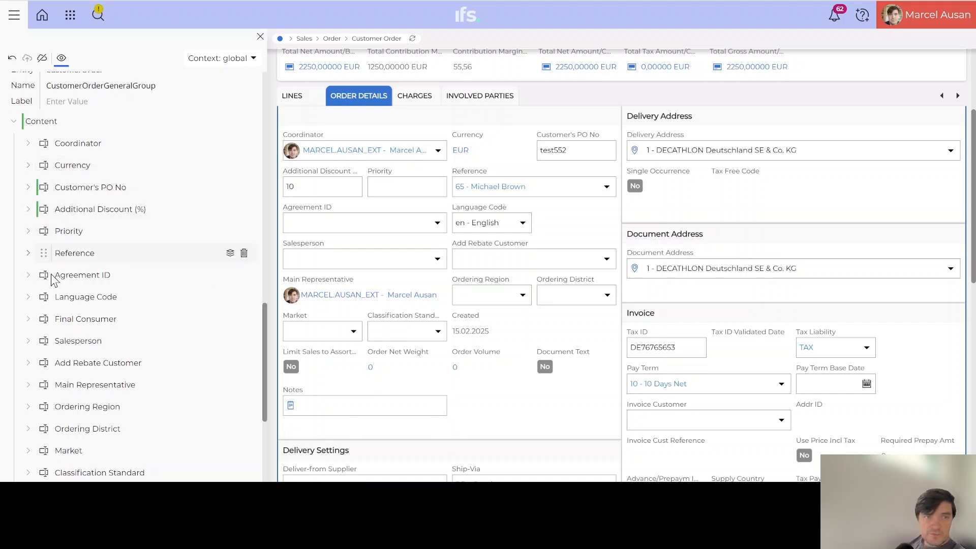
# Expand the Notes field in the designer and show its full property list to examine the Multiline setting
pyautogui.scroll(-4, 59, 404)
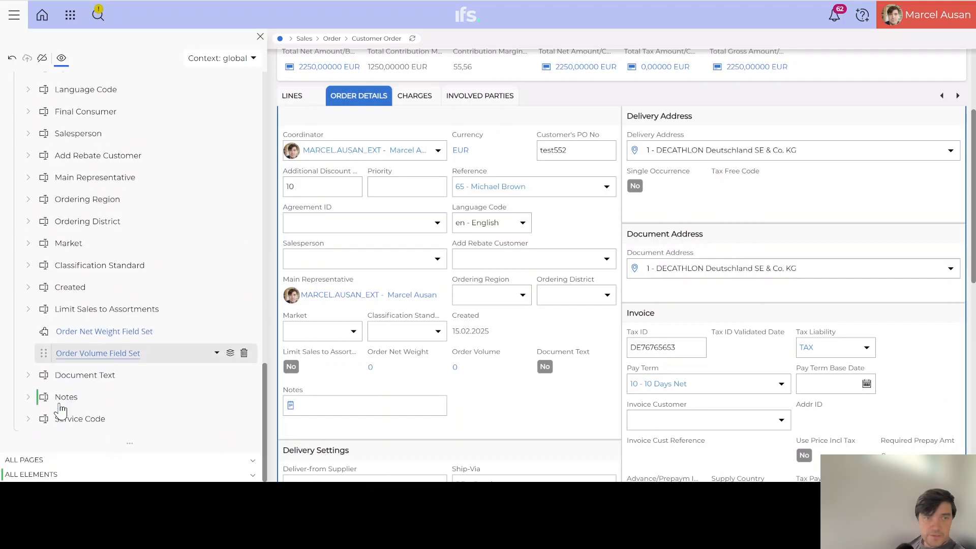
pyautogui.click(28, 399)
pyautogui.scroll(-3, 28, 404)
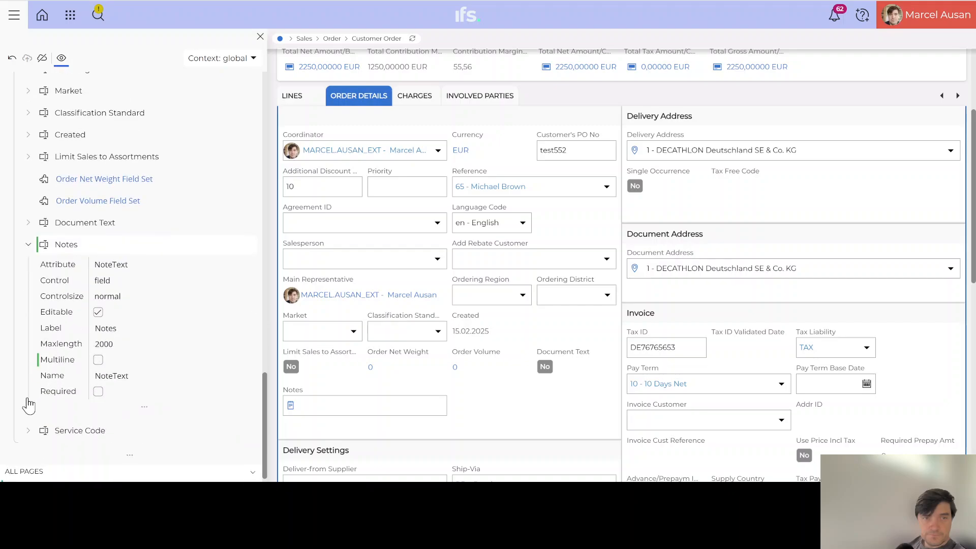
pyautogui.click(144, 406)
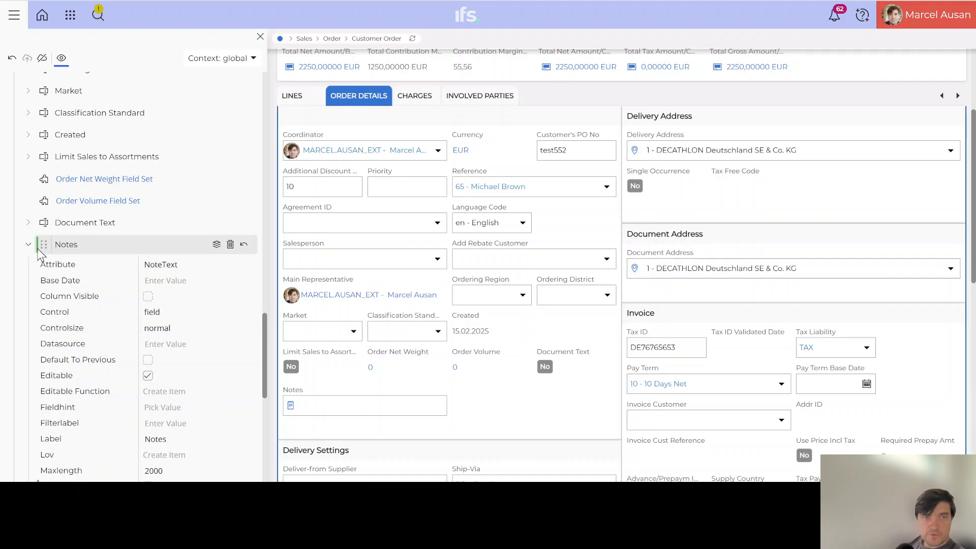
pyautogui.scroll(-2, 51, 315)
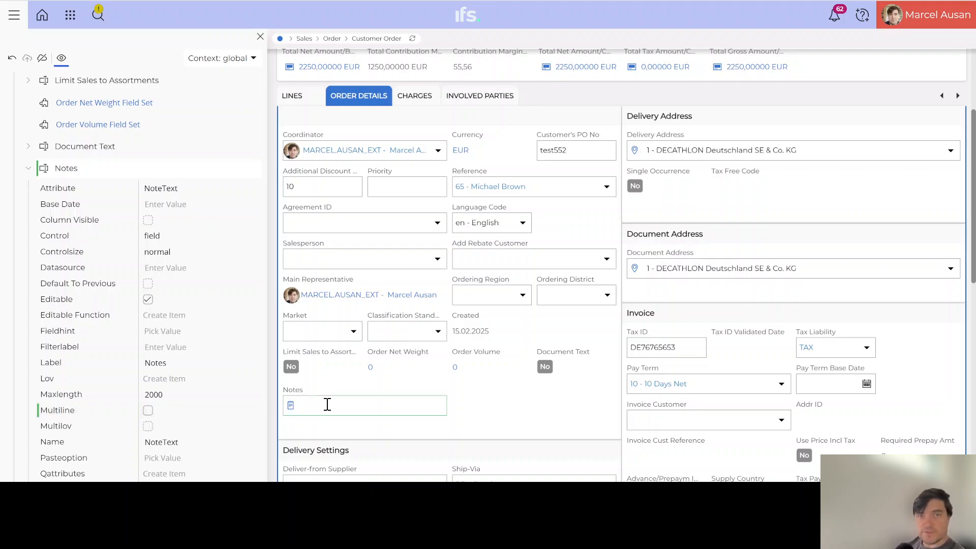
# Fill the order's Notes field with a long single line of random placeholder text and save the order
pyautogui.write('ygfwdhjg')
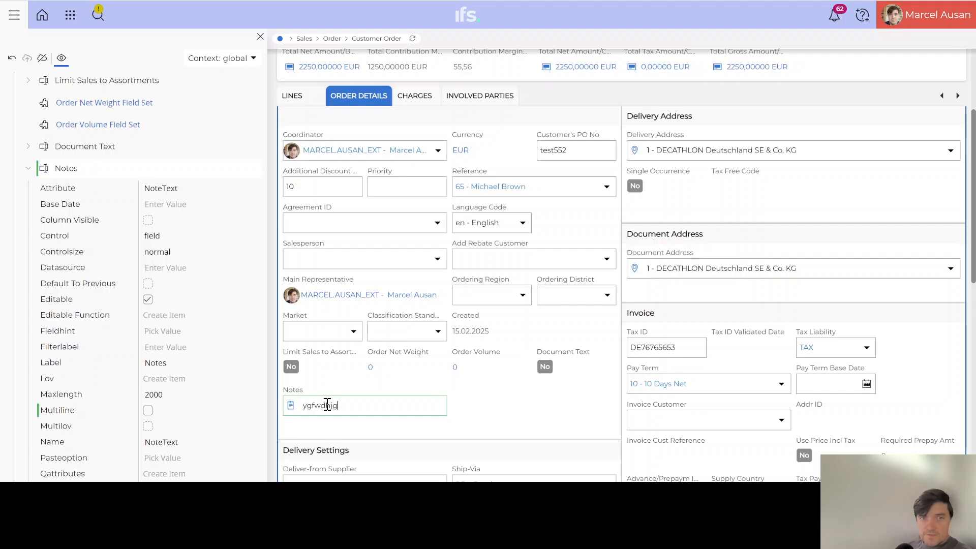
pyautogui.write('asjhfgdhjafgjsdhkgkdsjhgjhgkjhgdsfjhsagfjhsdgf')
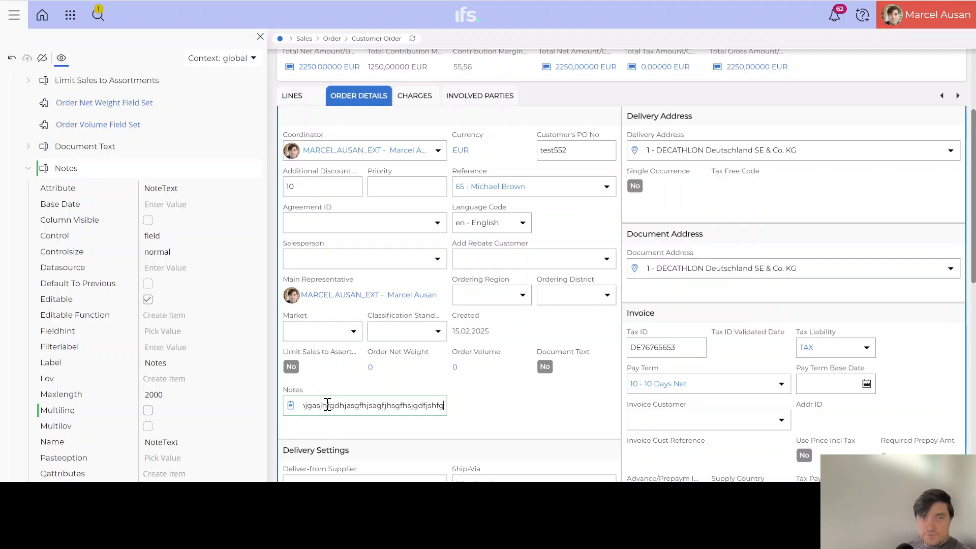
pyautogui.write('jsdfgjs')
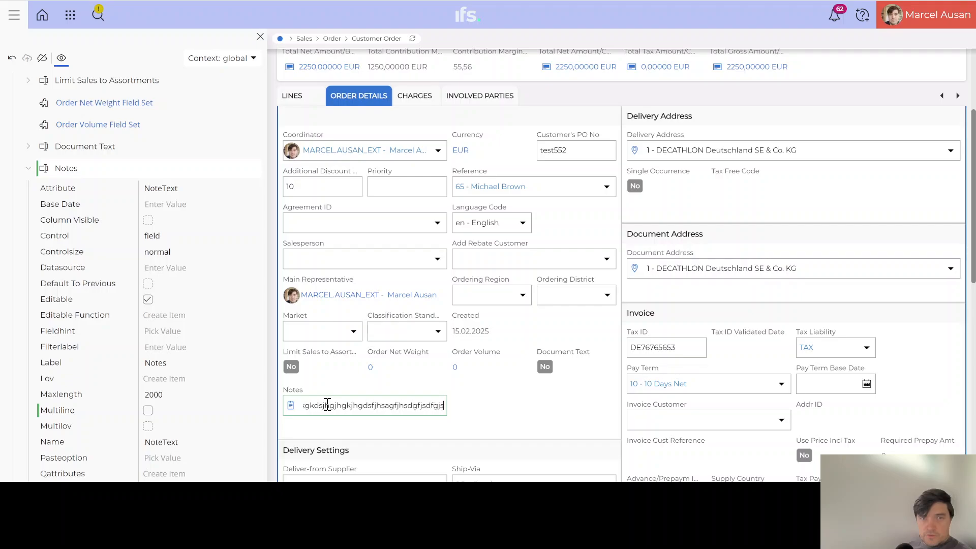
pyautogui.write('dhgsdjhfgsdjhfgsjdhfgjsdhfg')
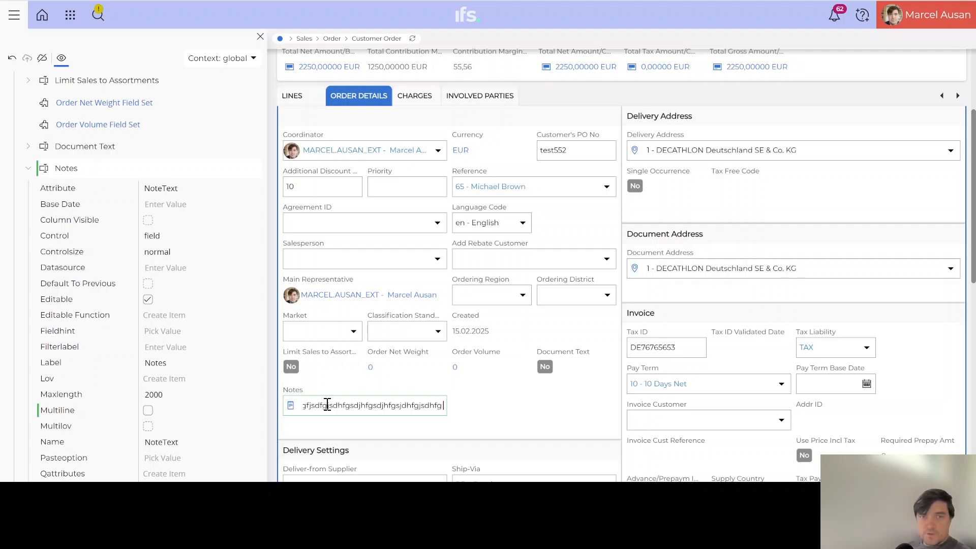
pyautogui.write(' sdghfjshgdf sdf sf fsd')
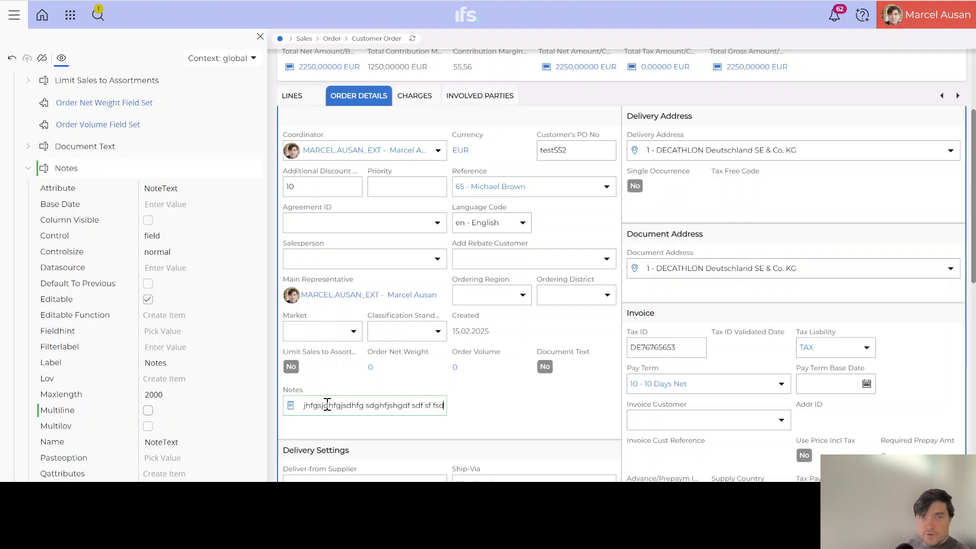
pyautogui.write(' fs fs fs fsf')
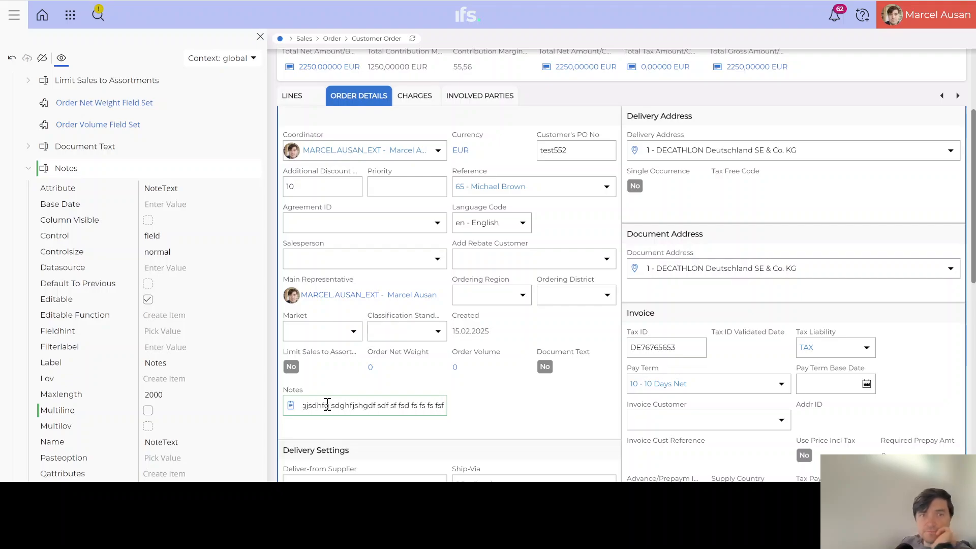
pyautogui.scroll(1, 320, 283)
pyautogui.scroll(3, 323, 188)
pyautogui.click(328, 94)
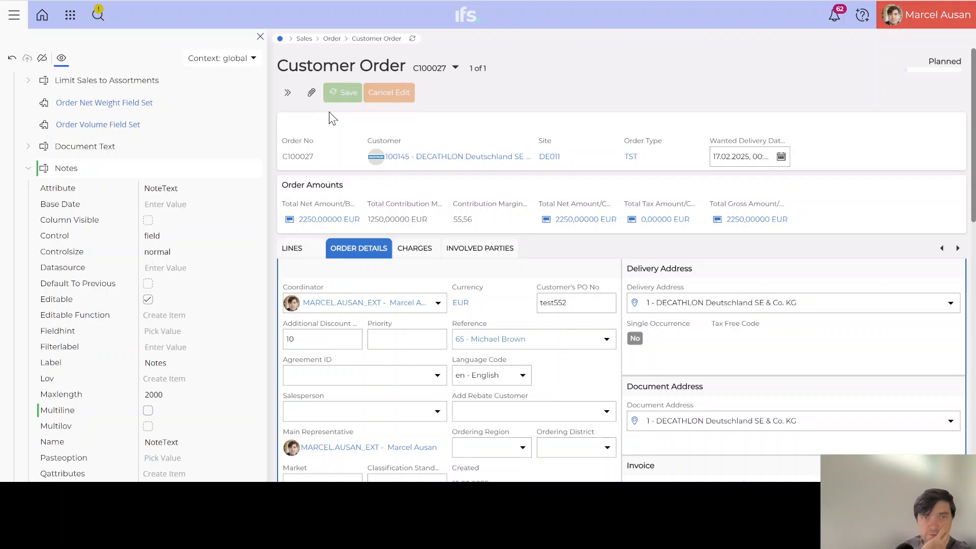
# Examine how the saved Notes text is shown on the page, then read it in full in the Notes dialog and close it
pyautogui.scroll(-5, 440, 385)
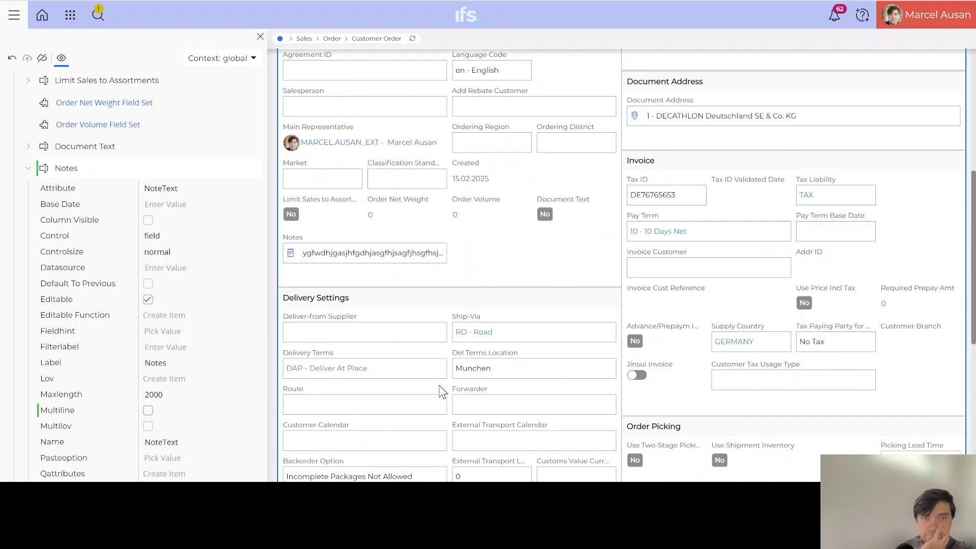
pyautogui.scroll(-3, 440, 392)
pyautogui.scroll(6, 364, 233)
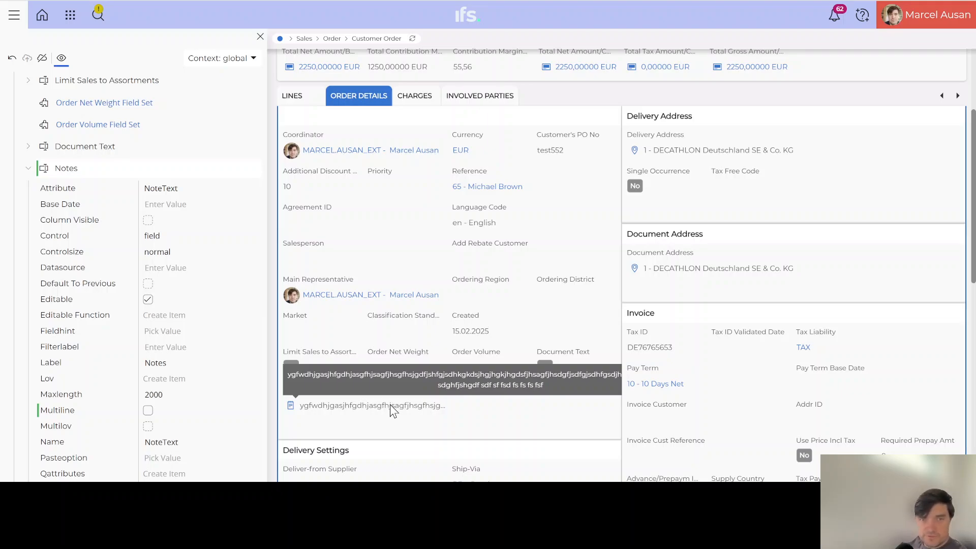
pyautogui.click(290, 406)
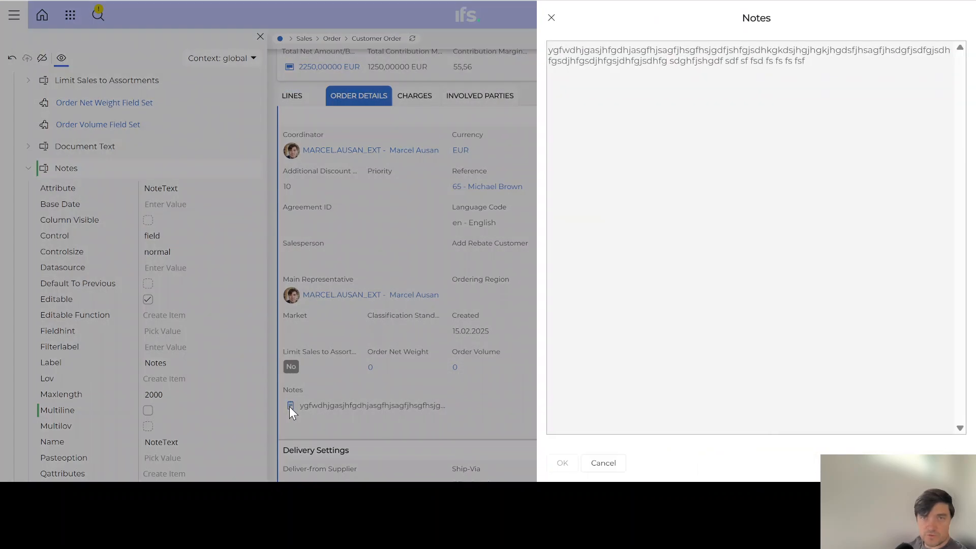
pyautogui.click(551, 18)
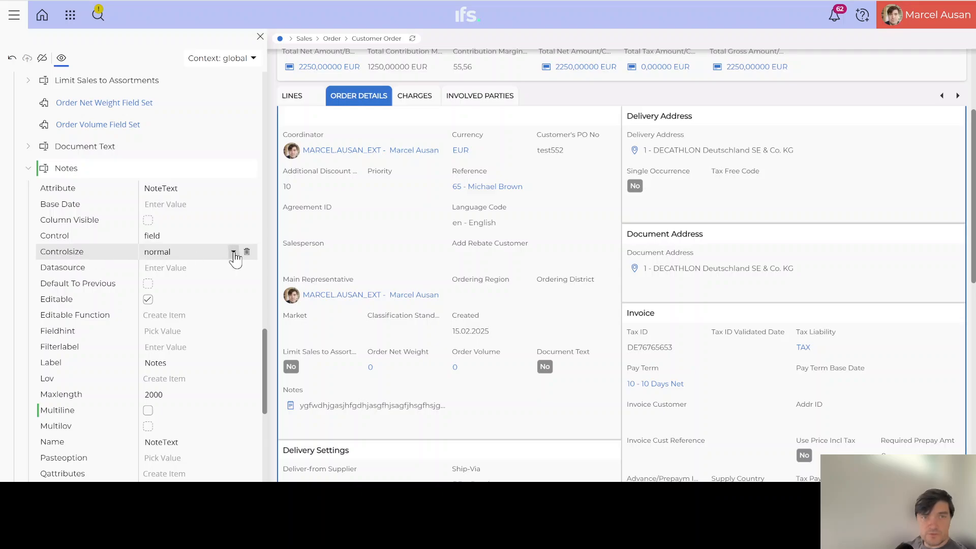
# Set the Notes field's Controlsize to full-width and hide the order list to check the widened Notes text
pyautogui.click(233, 252)
pyautogui.click(173, 289)
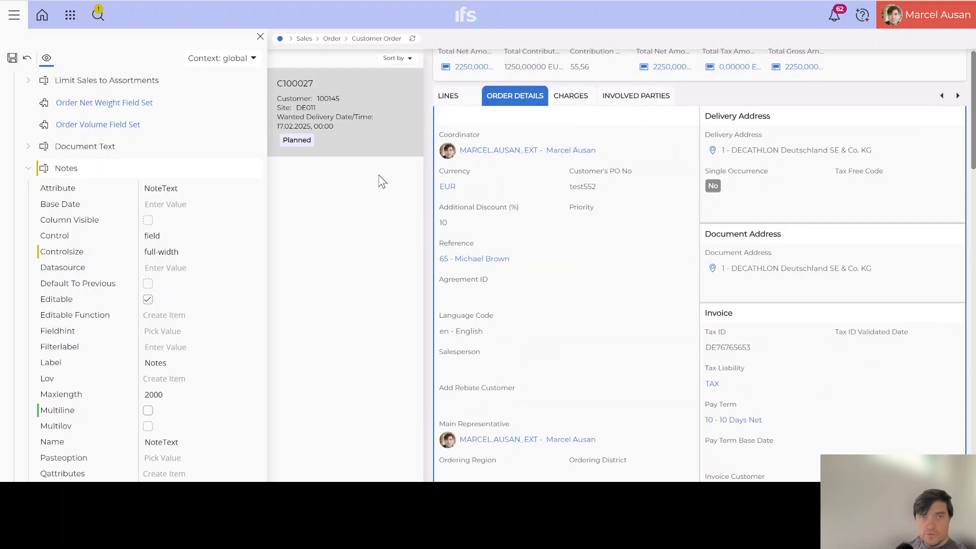
pyautogui.scroll(3, 438, 114)
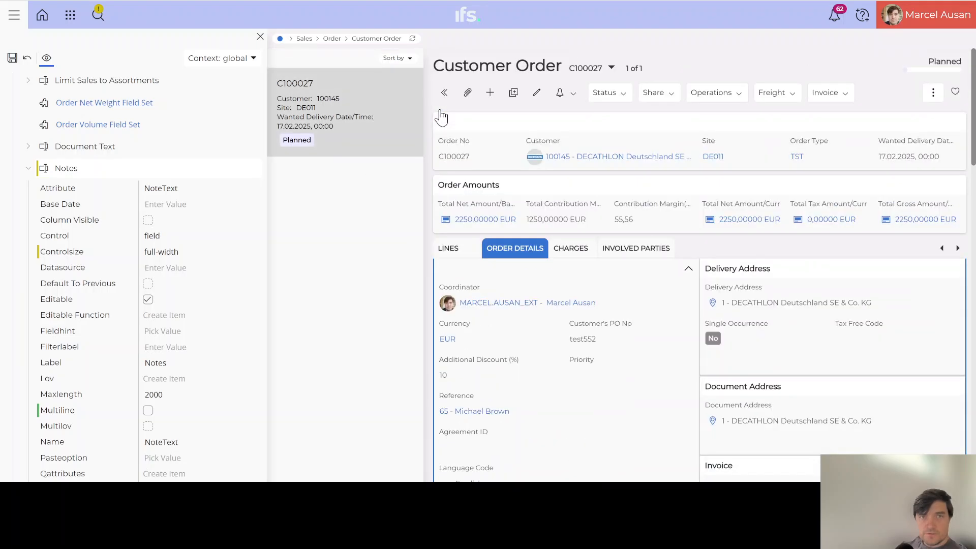
pyautogui.click(443, 92)
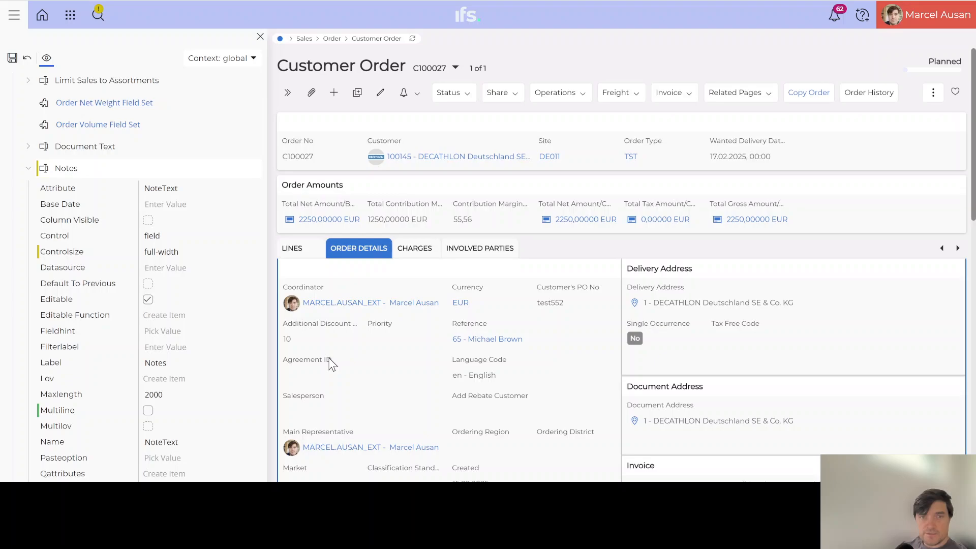
pyautogui.scroll(-4, 330, 364)
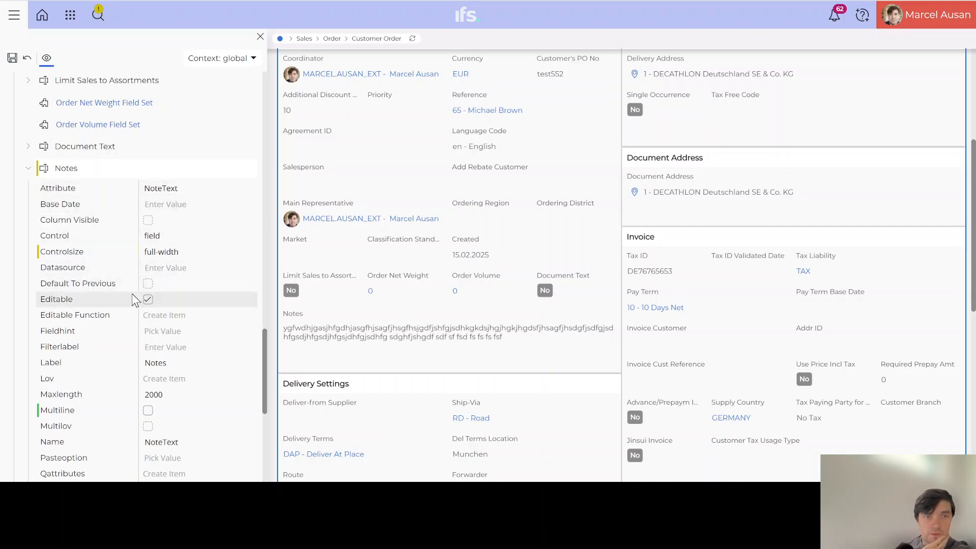
# Save and publish the full-width setting of the Notes field
pyautogui.click(13, 59)
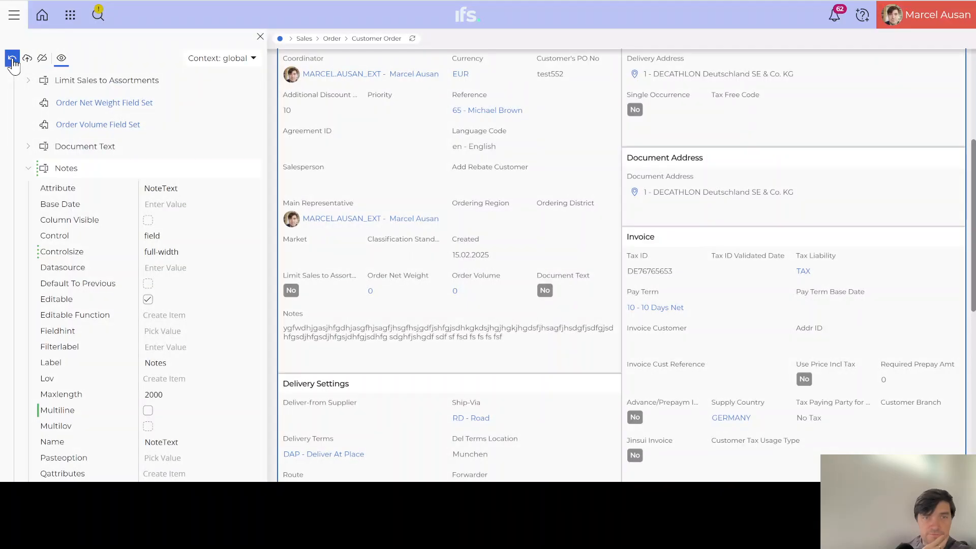
pyautogui.click(15, 65)
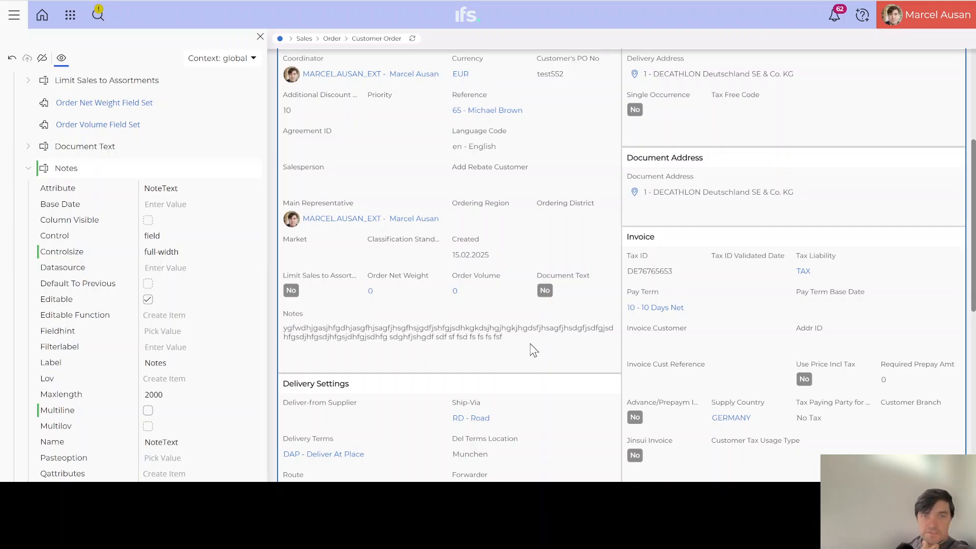
pyautogui.scroll(2, 427, 353)
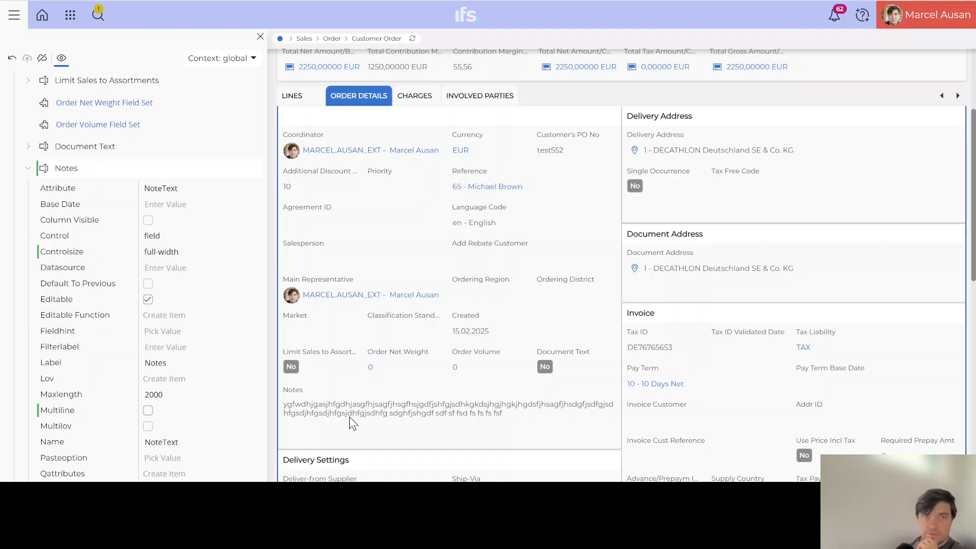
# Start a new line in the order's Lines and look up CUB in its Sales Part No
pyautogui.scroll(3, 349, 416)
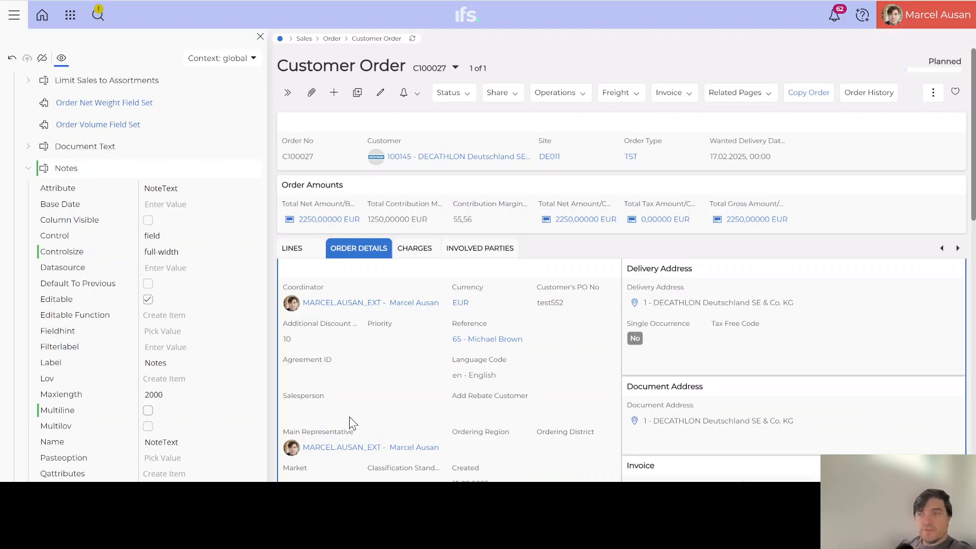
pyautogui.click(291, 252)
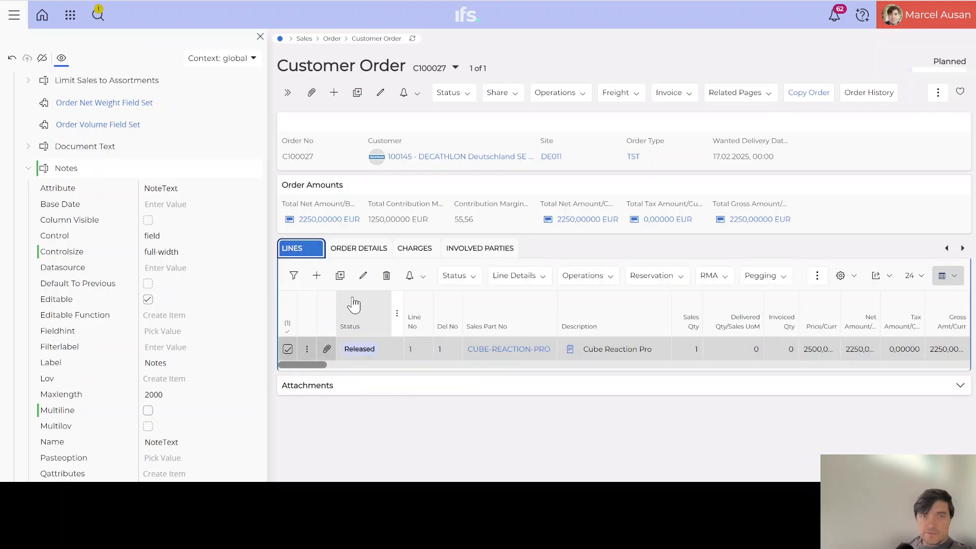
pyautogui.click(316, 275)
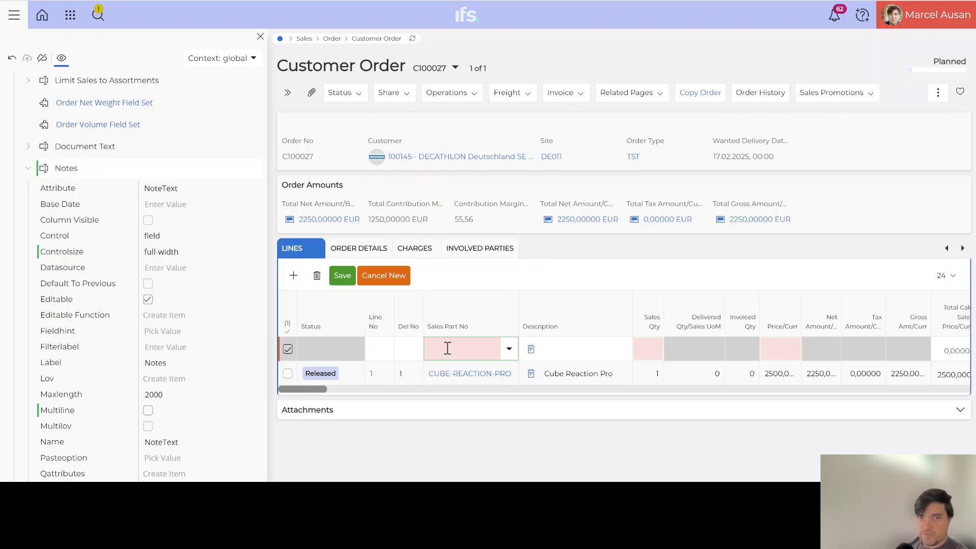
pyautogui.write('CUB')
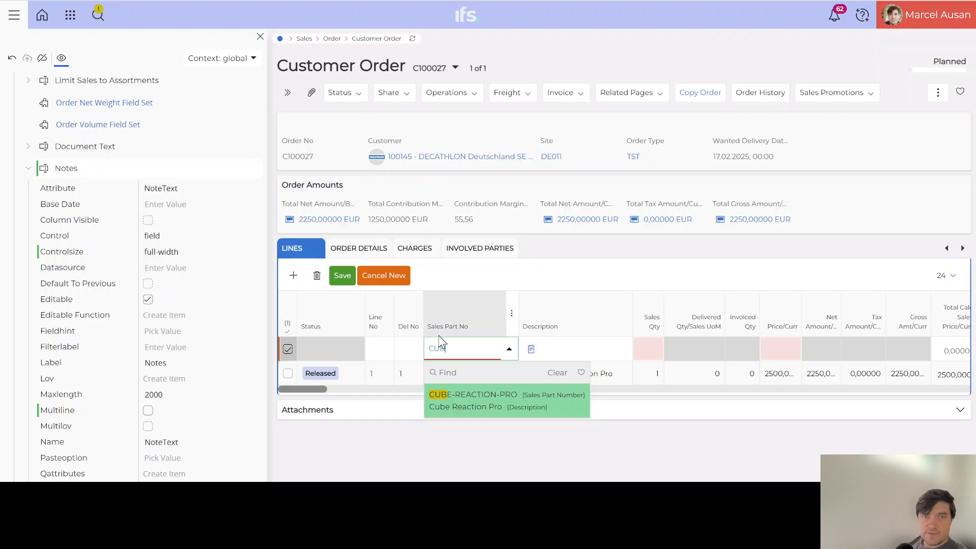
# Collapse Order Details in the designer's page structure and open the Customer Order Line List under Lines
pyautogui.scroll(15, 98, 281)
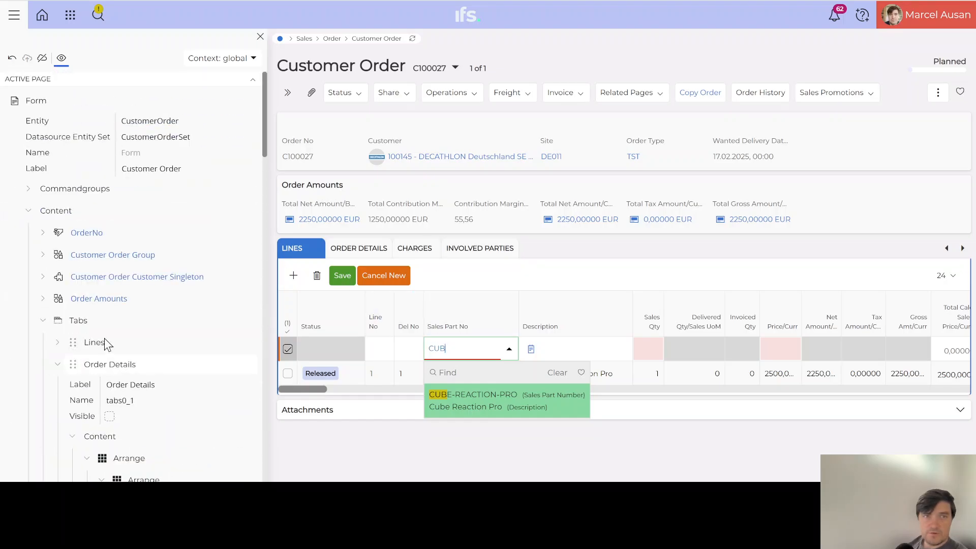
pyautogui.click(44, 321)
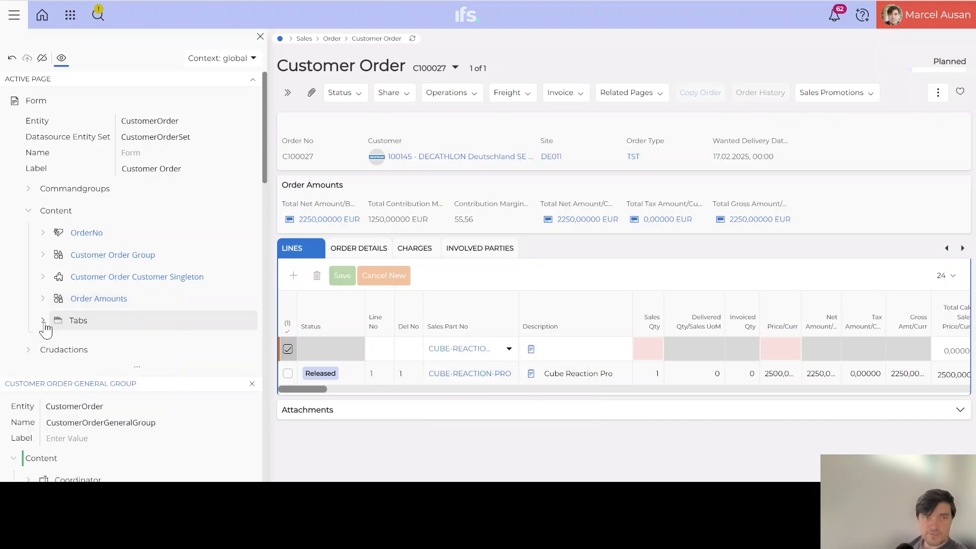
pyautogui.click(43, 321)
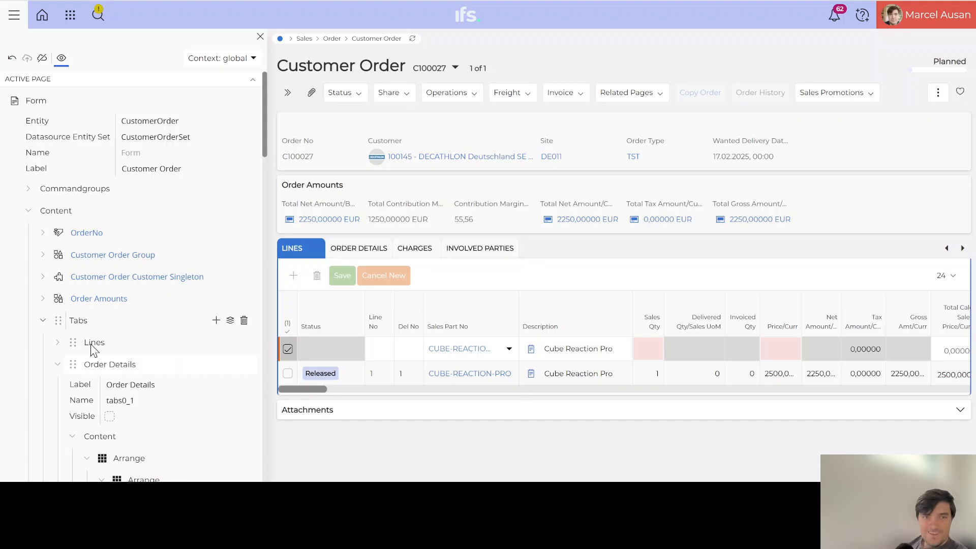
pyautogui.scroll(-3, 73, 373)
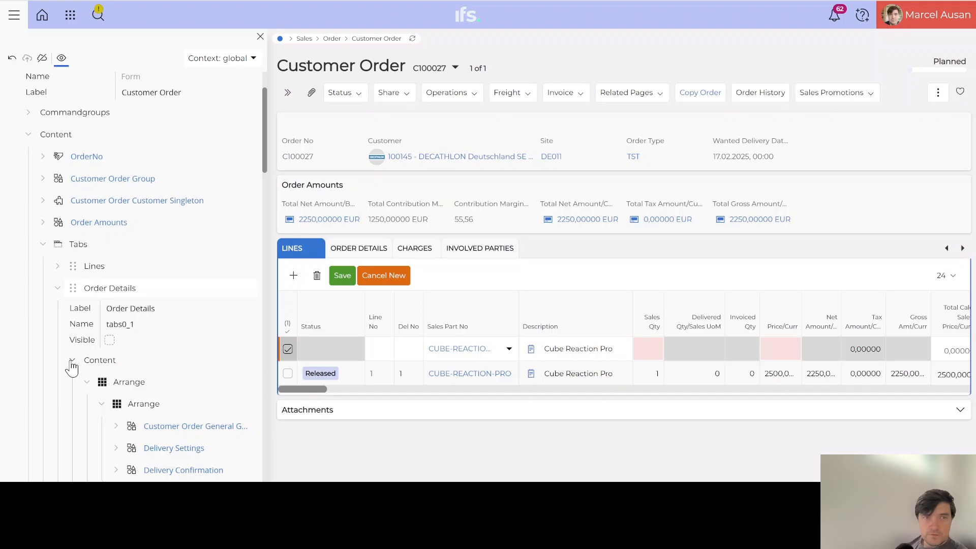
pyautogui.click(72, 361)
pyautogui.click(58, 289)
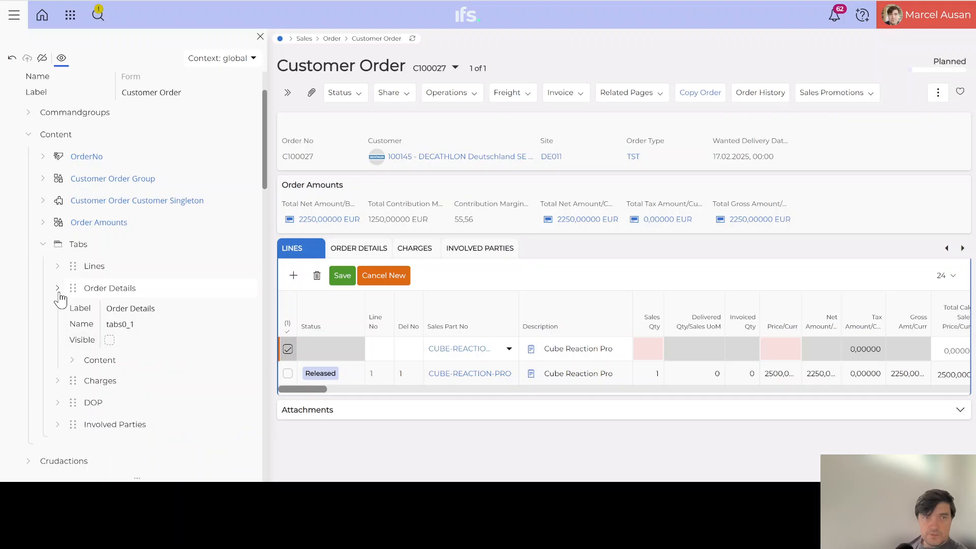
pyautogui.click(58, 267)
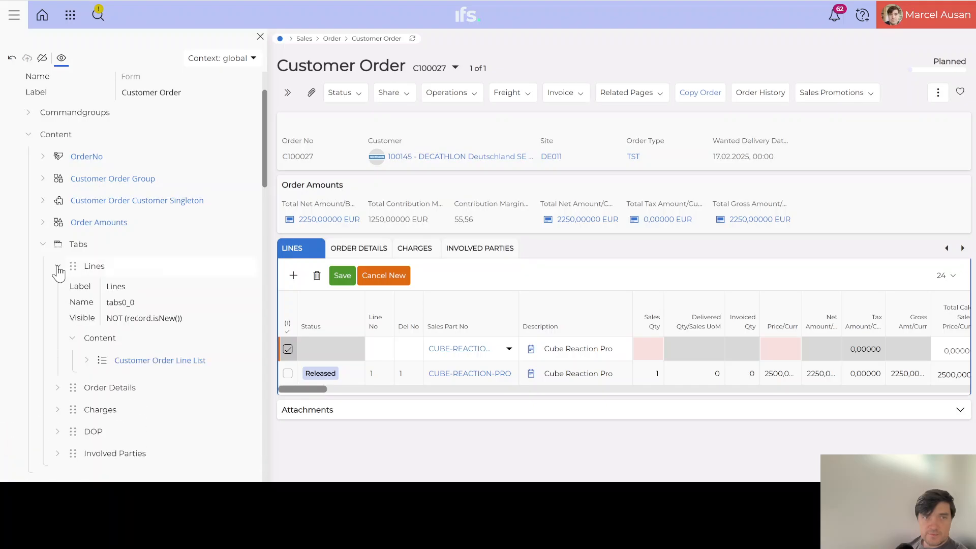
pyautogui.moveTo(143, 364)
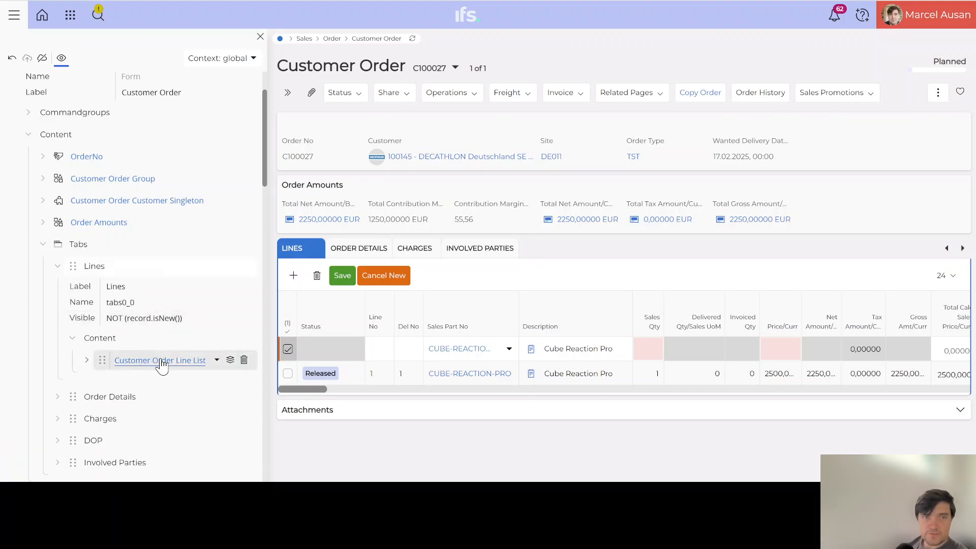
pyautogui.click(162, 364)
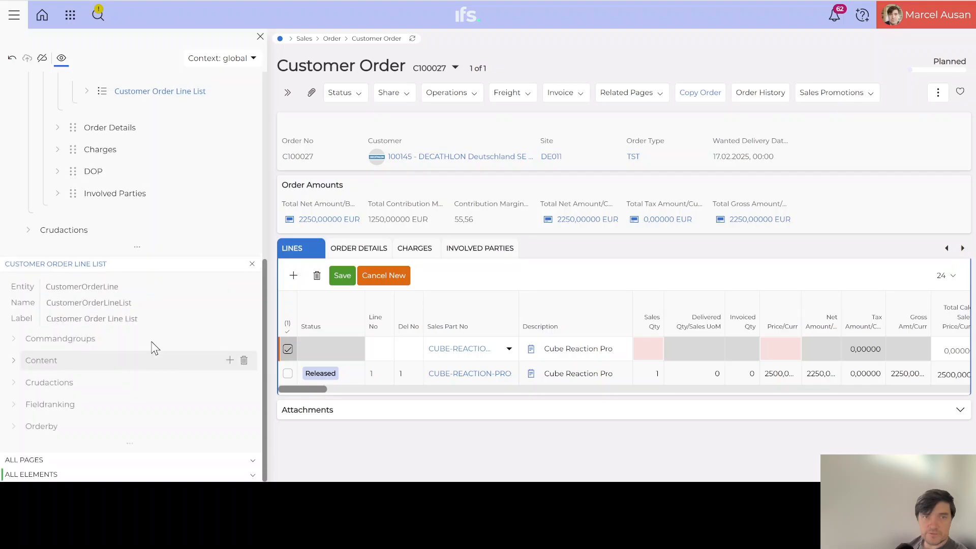
# Expand the content of the Customer Order Line List and show the properties of its Sales Part No field
pyautogui.click(13, 364)
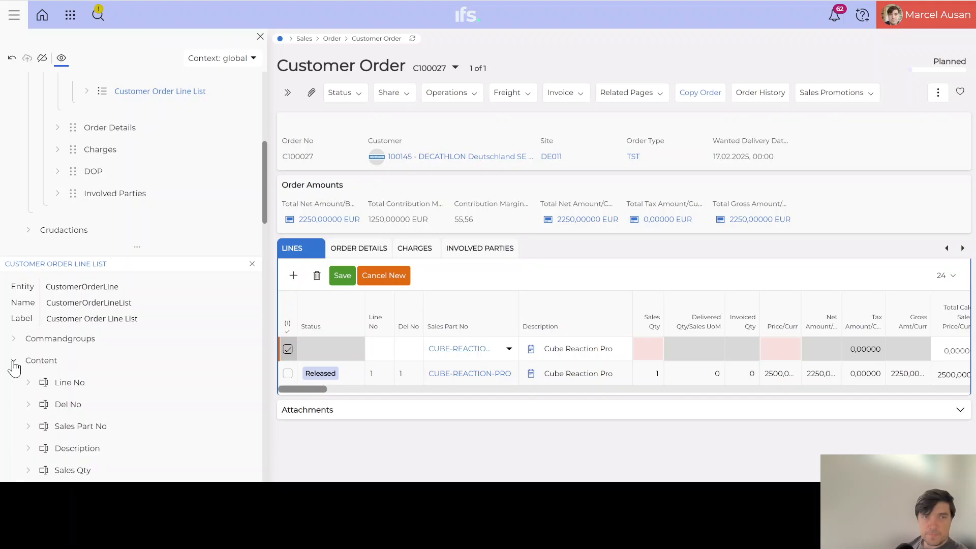
pyautogui.scroll(-2, 29, 381)
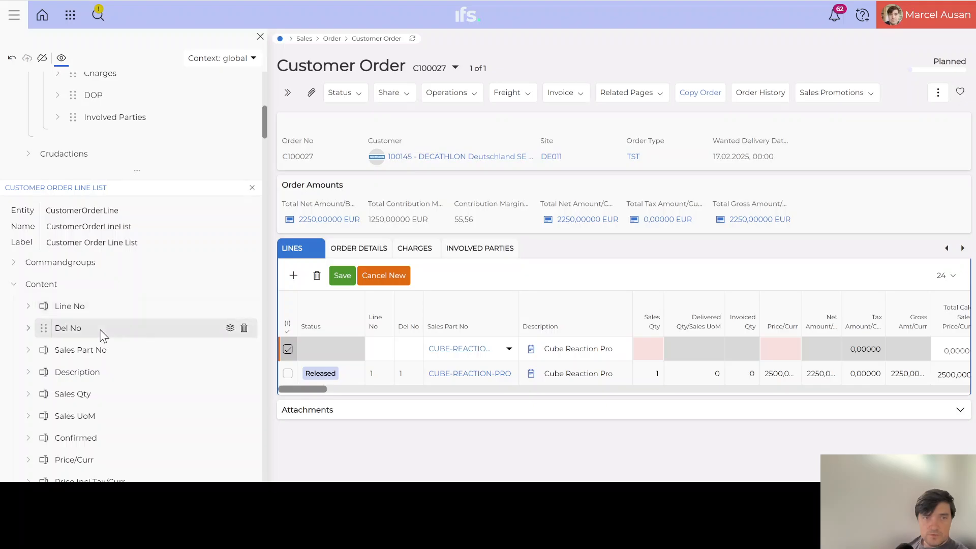
pyautogui.scroll(-4, 101, 333)
pyautogui.scroll(-2, 104, 336)
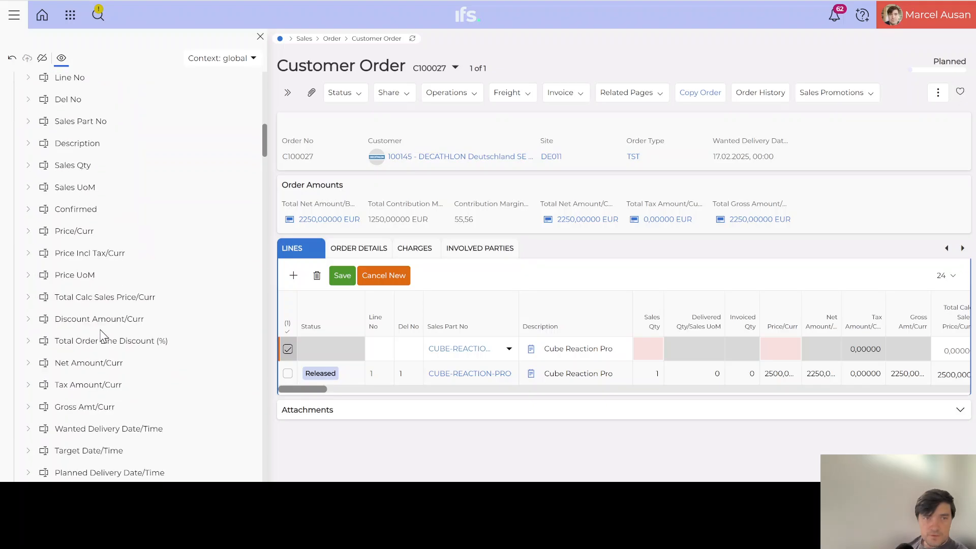
pyautogui.click(29, 122)
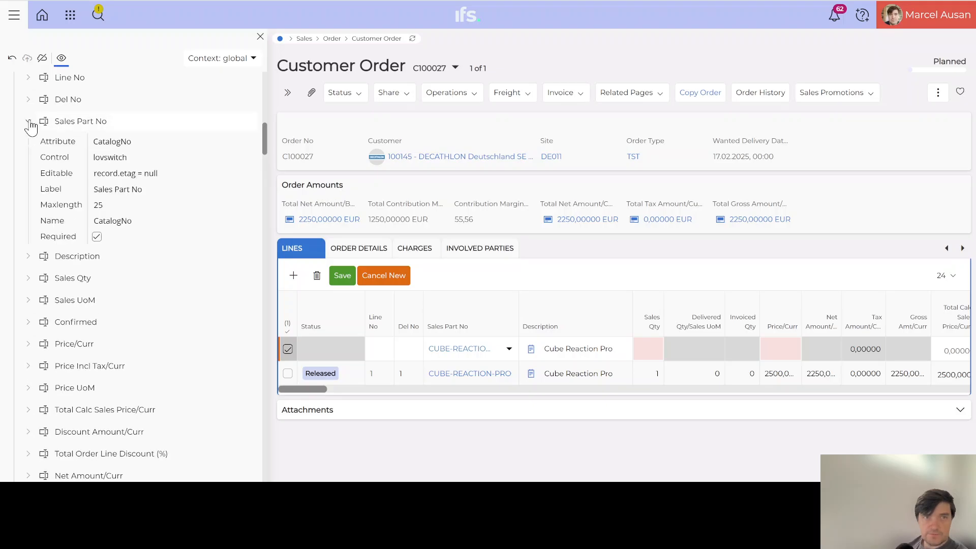
# Discard the unsaved new order line
pyautogui.click(376, 279)
pyautogui.click(521, 199)
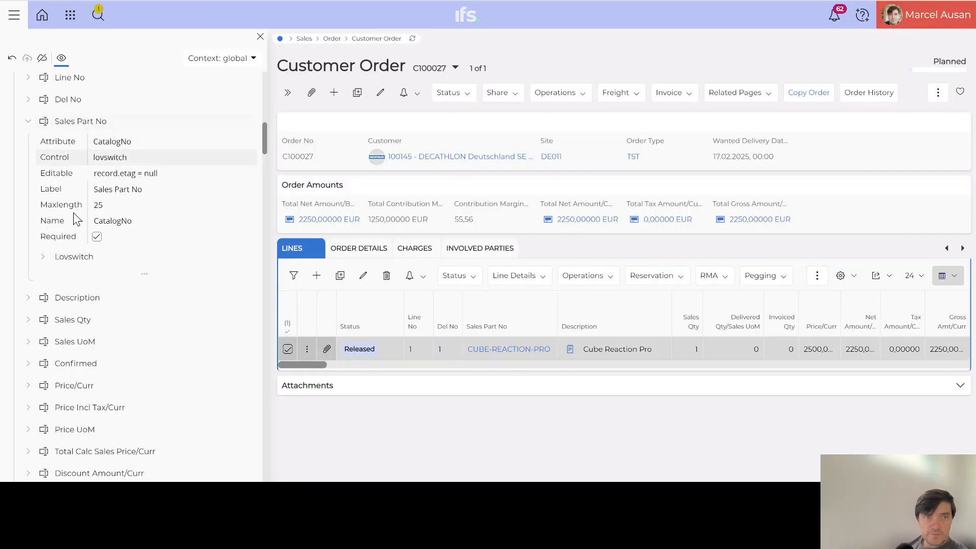
# Show the full property list of the Sales Part No field and expand its Lovswitch
pyautogui.click(144, 275)
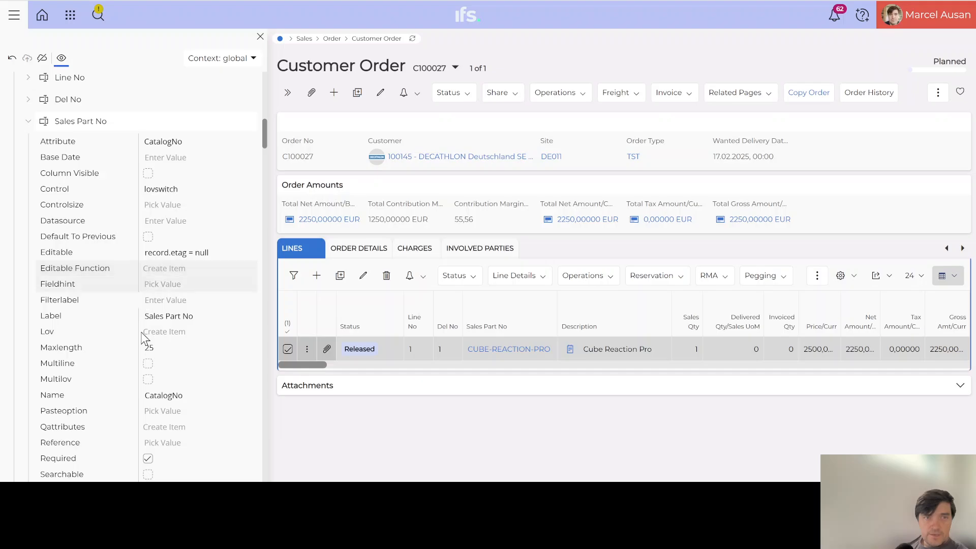
pyautogui.scroll(-4, 146, 337)
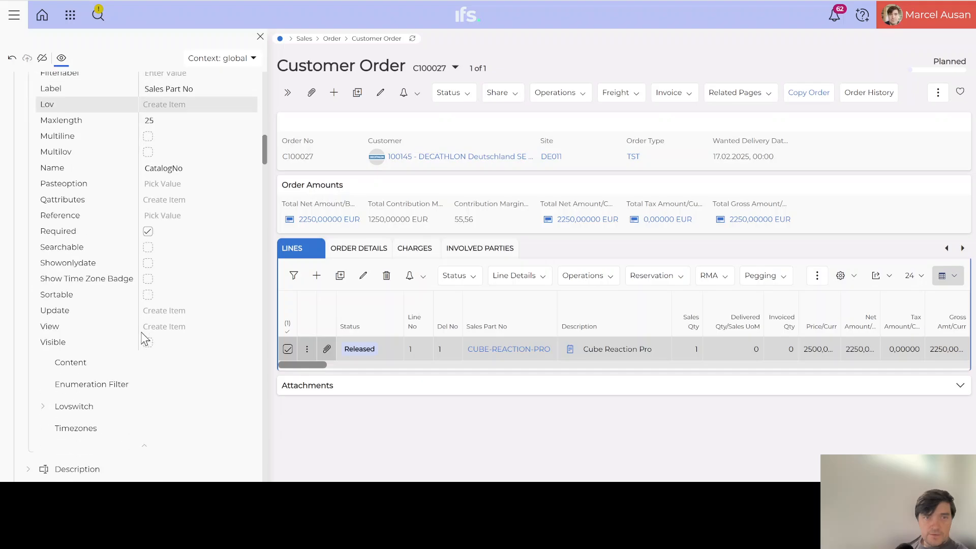
pyautogui.click(43, 409)
pyautogui.scroll(-3, 44, 405)
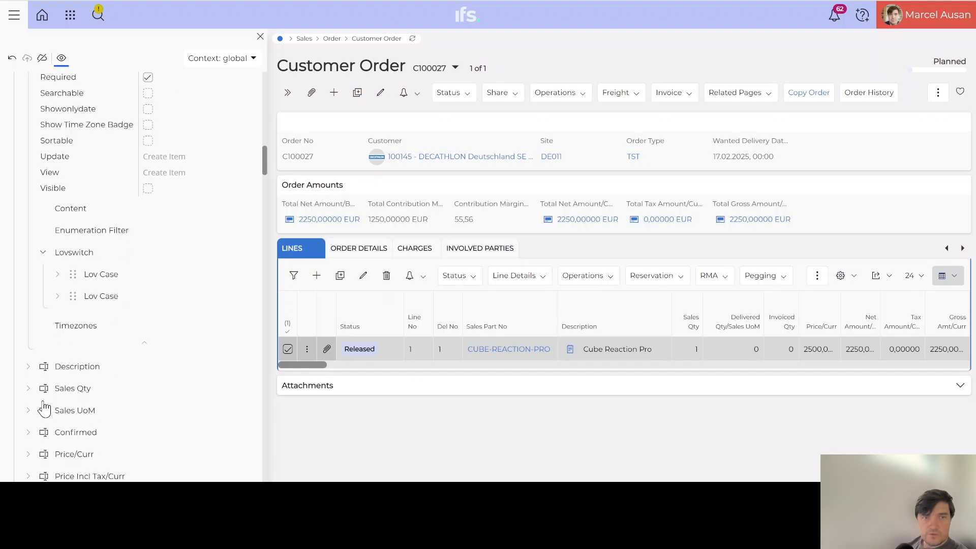
# Examine the case and reference of both Lov Cases in turn, and expand the Lov of the second one
pyautogui.click(110, 278)
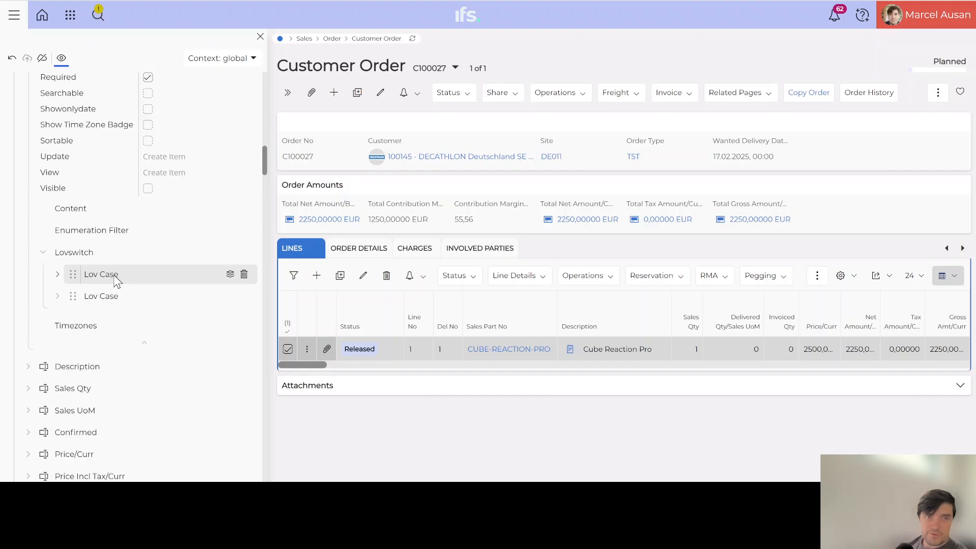
pyautogui.click(58, 275)
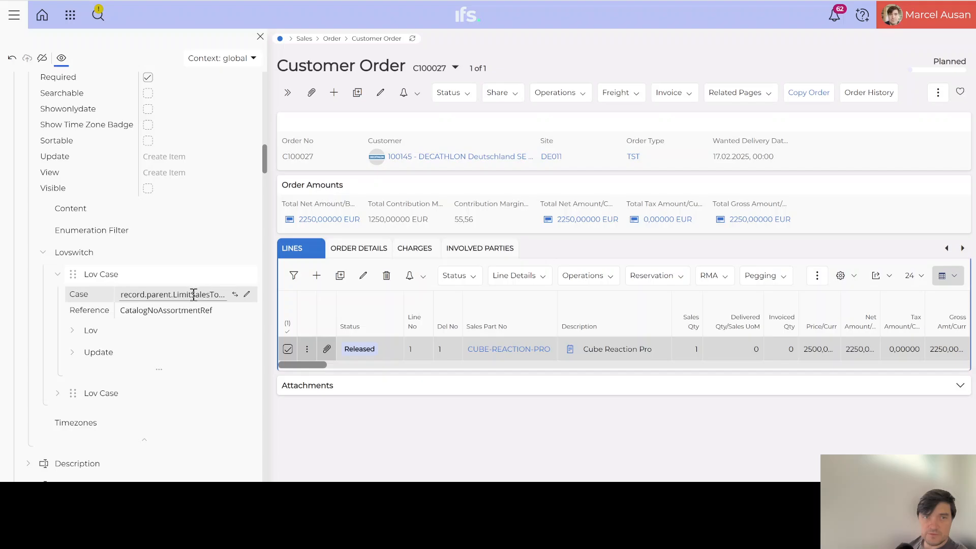
pyautogui.click(57, 274)
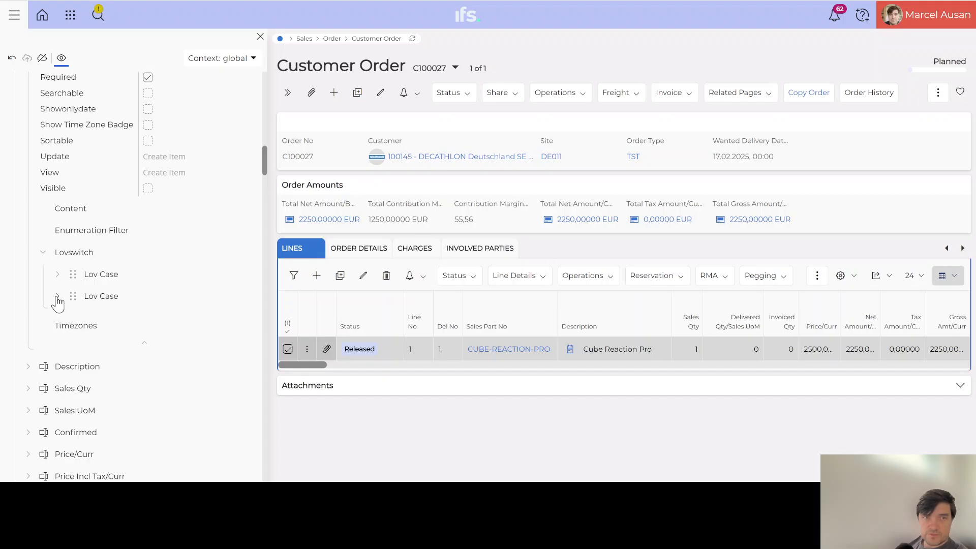
pyautogui.click(57, 297)
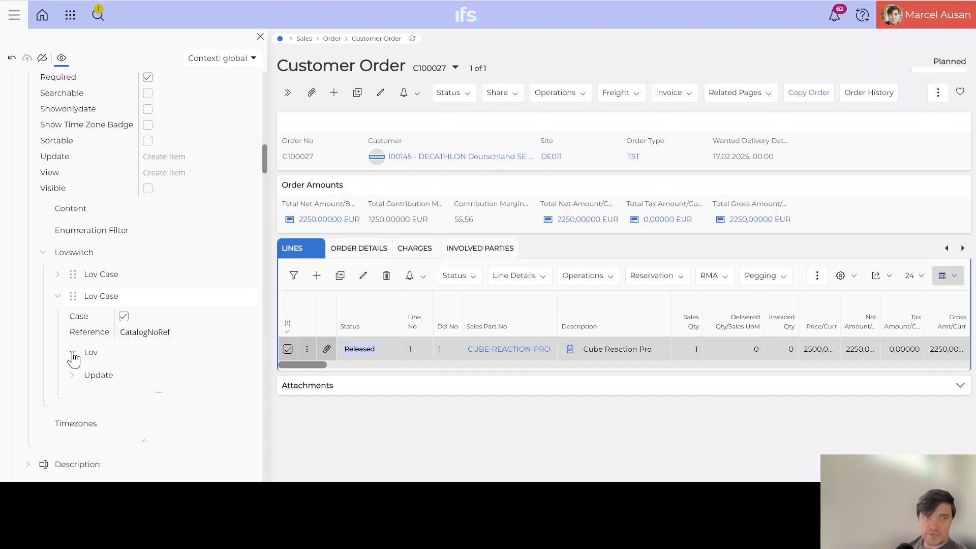
pyautogui.click(72, 353)
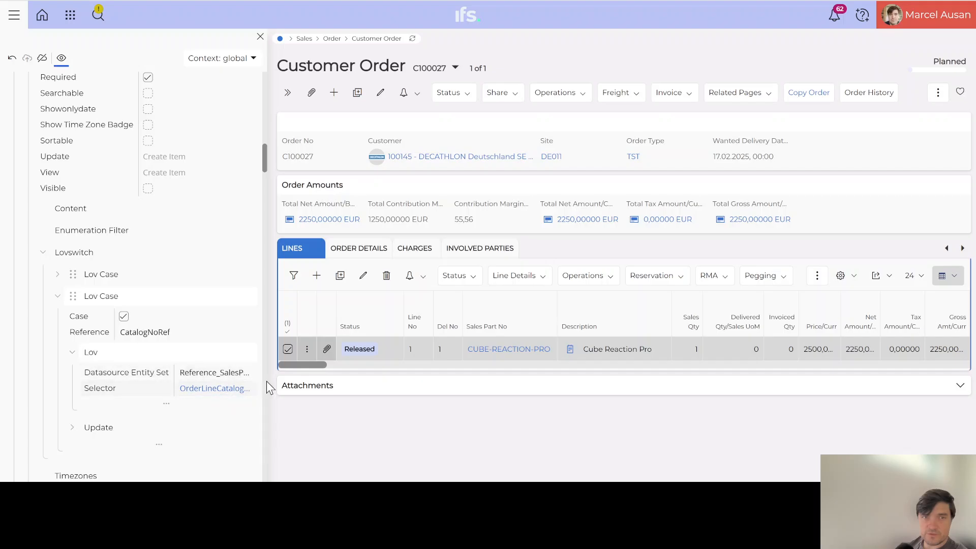
# Widen the designer pane and show the complete property list of the second Lov Case's Lov, through to Search
pyautogui.moveTo(267, 376); pyautogui.dragTo(309, 373)
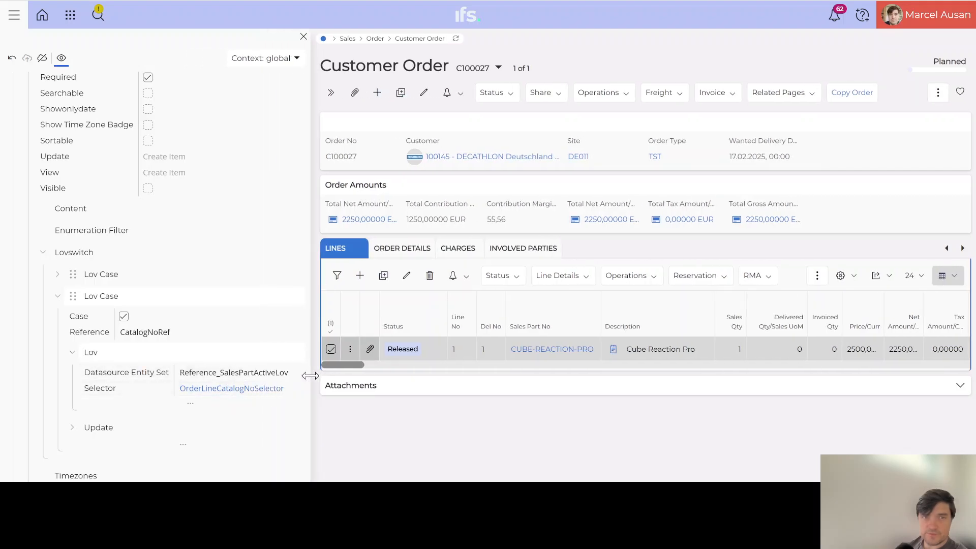
pyautogui.click(188, 404)
pyautogui.scroll(-2, 188, 381)
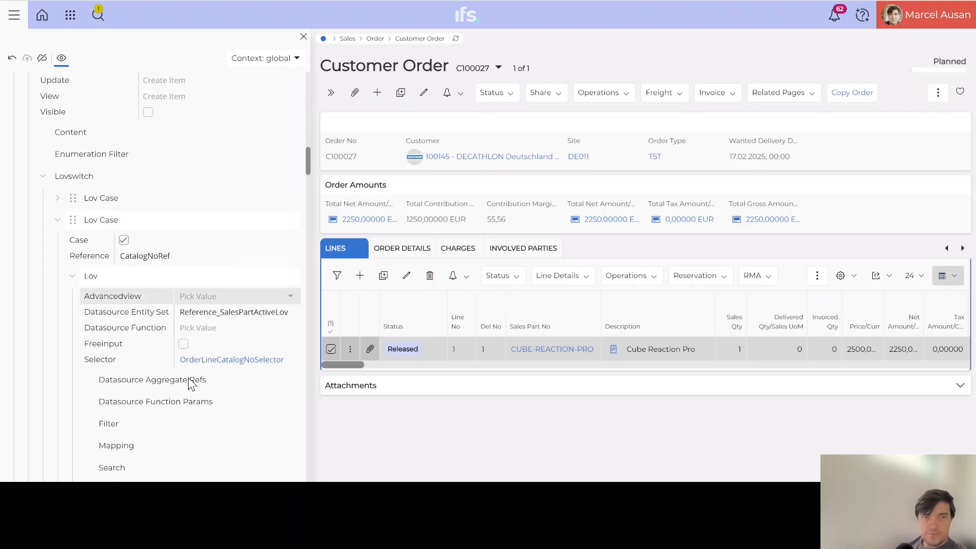
pyautogui.scroll(-2, 188, 377)
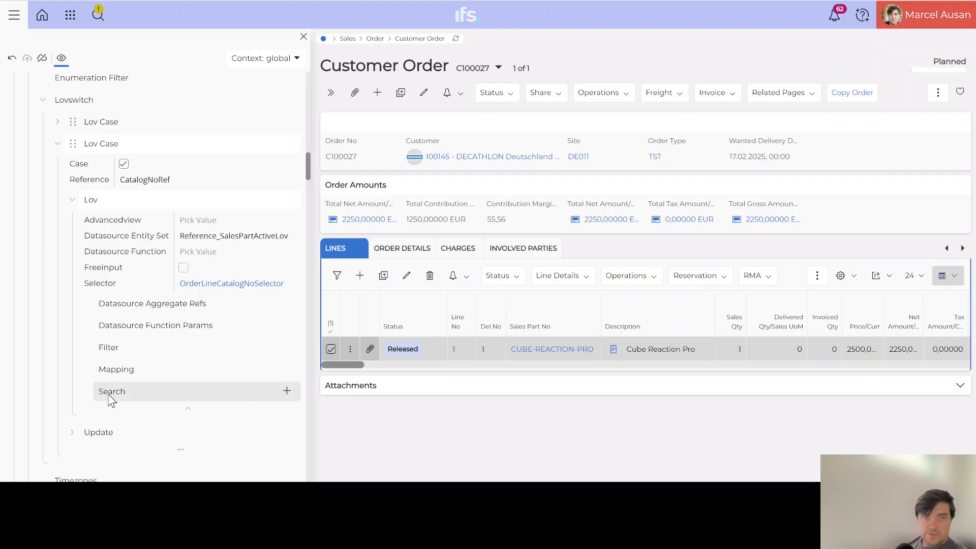
# Add CatalogNo as a Search attribute to the Lov of the second Sales Part No Lov Case
pyautogui.click(288, 391)
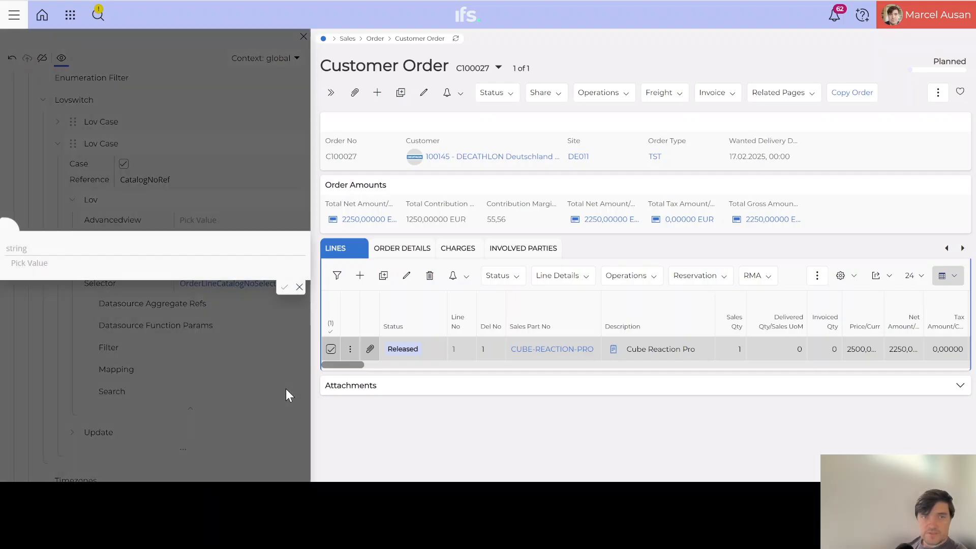
pyautogui.click(295, 264)
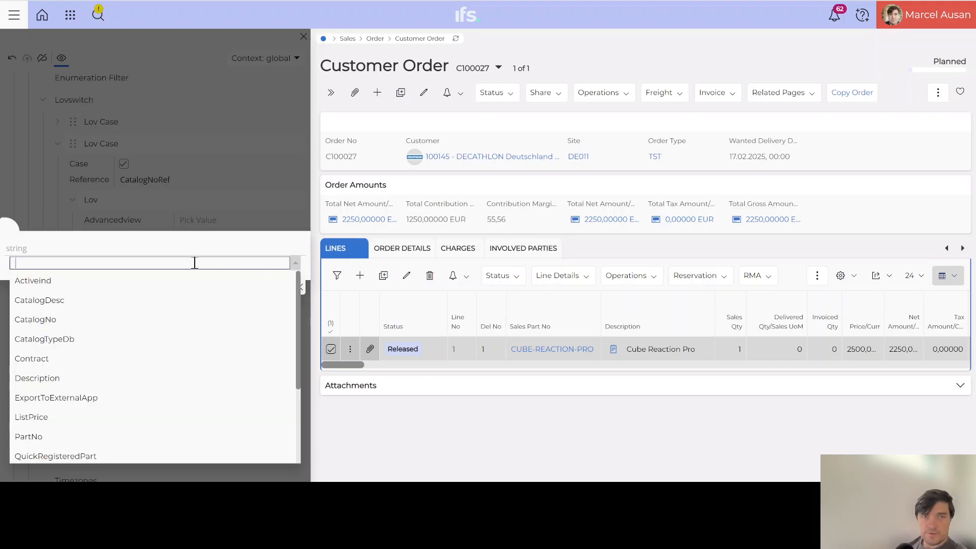
pyautogui.click(47, 320)
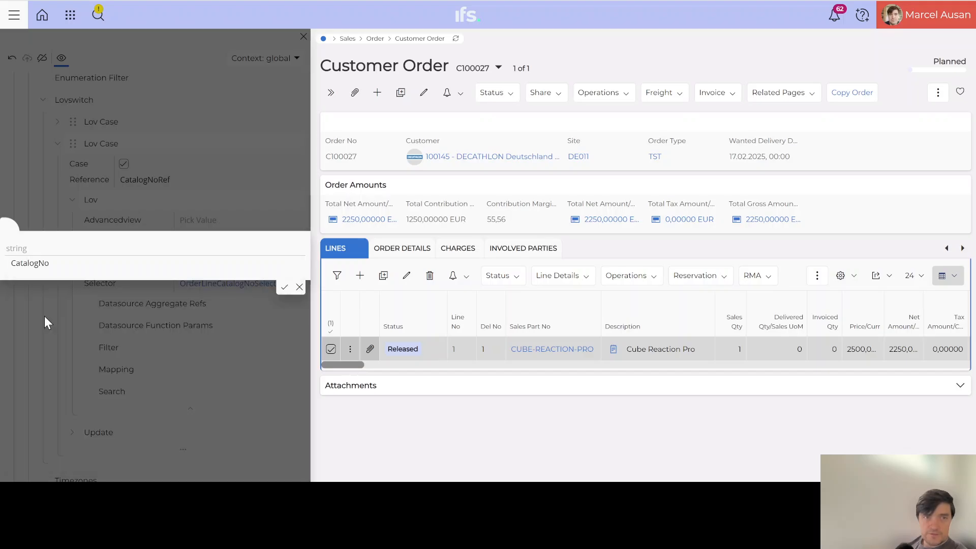
pyautogui.click(285, 286)
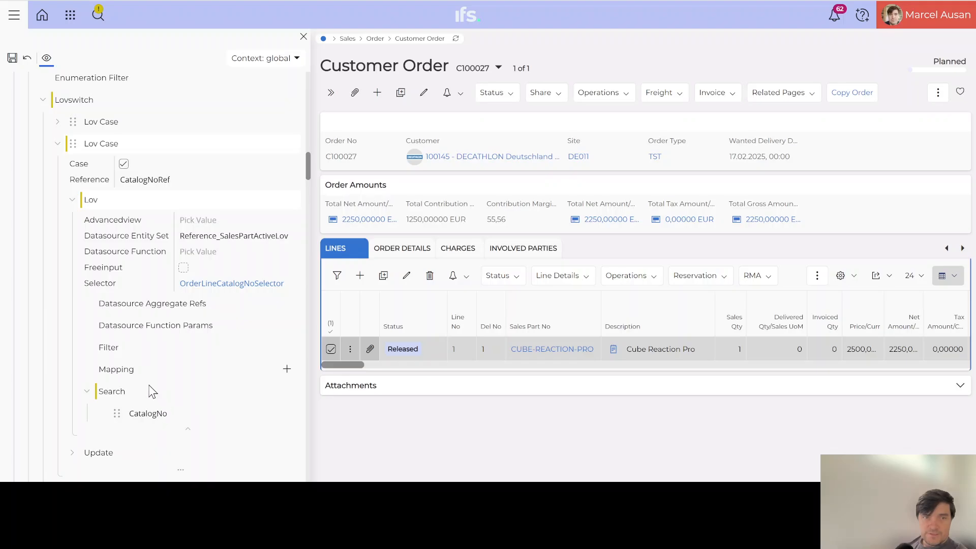
# Add CatalogDesc as a second Search attribute of the same Lov, and save and publish the configuration
pyautogui.scroll(-3, 147, 414)
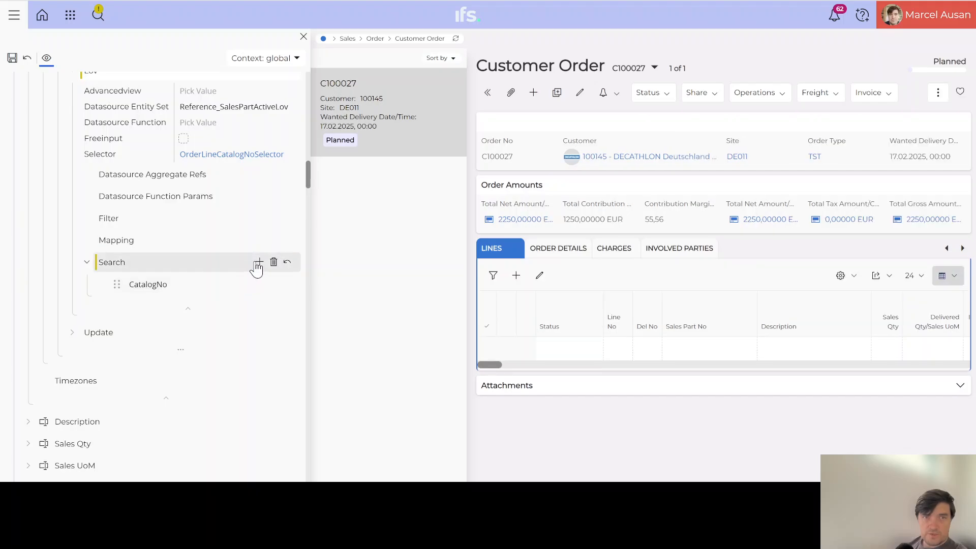
pyautogui.click(259, 263)
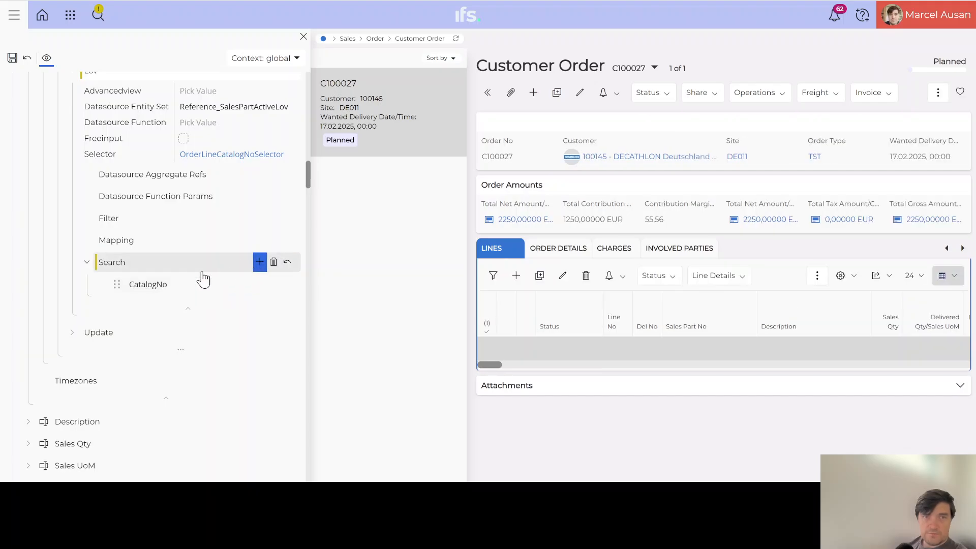
pyautogui.click(259, 265)
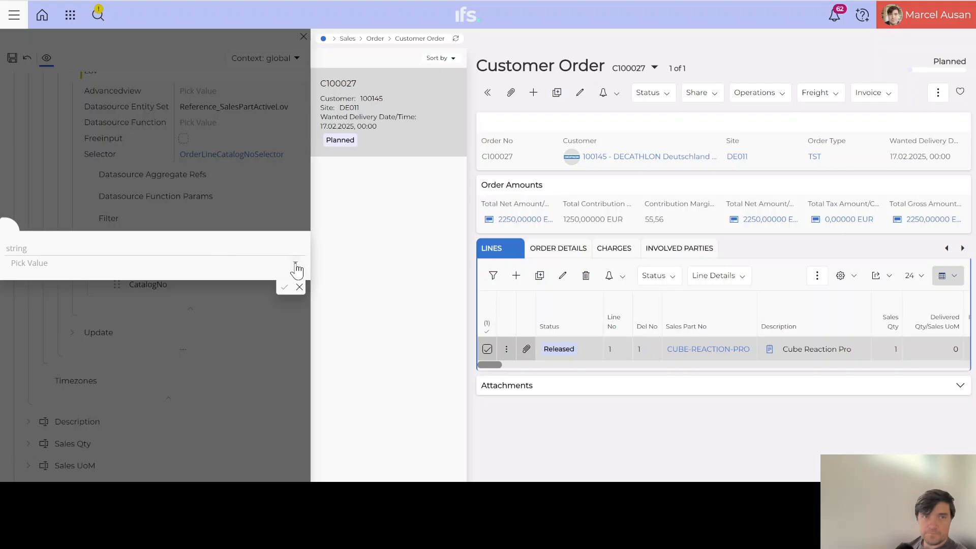
pyautogui.click(296, 266)
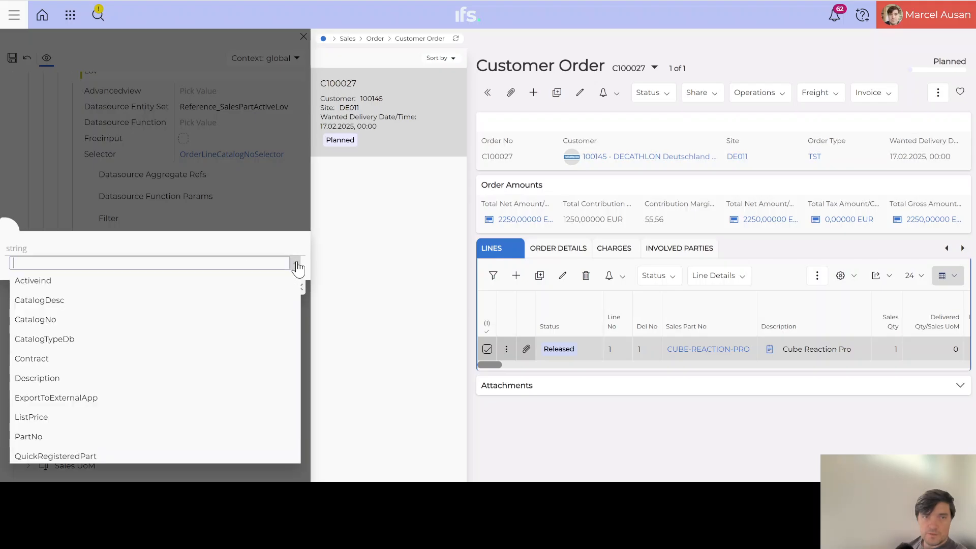
pyautogui.click(47, 302)
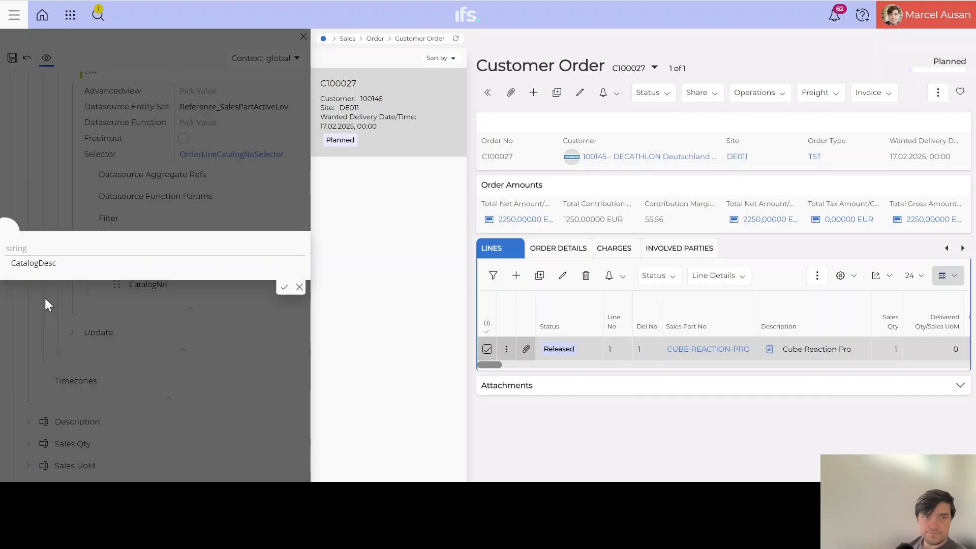
pyautogui.click(283, 289)
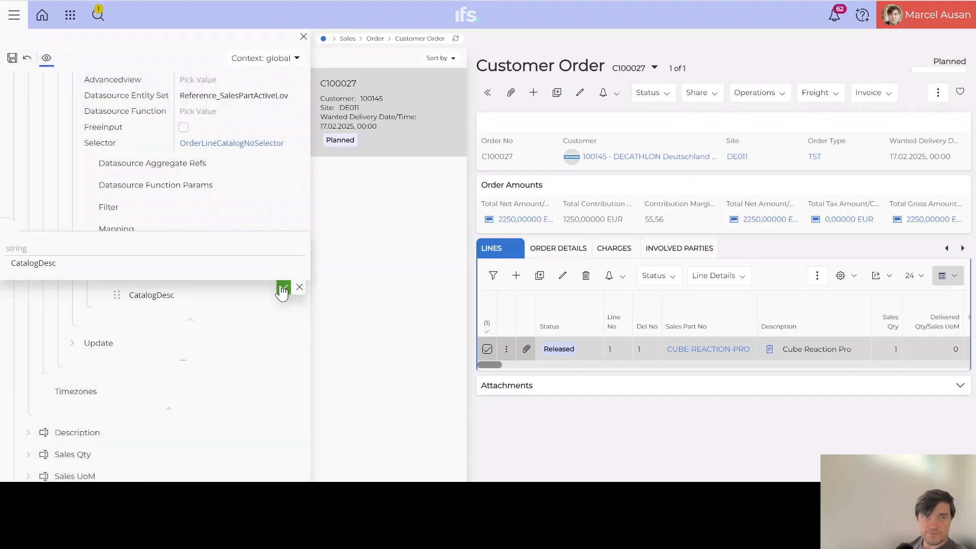
pyautogui.click(12, 59)
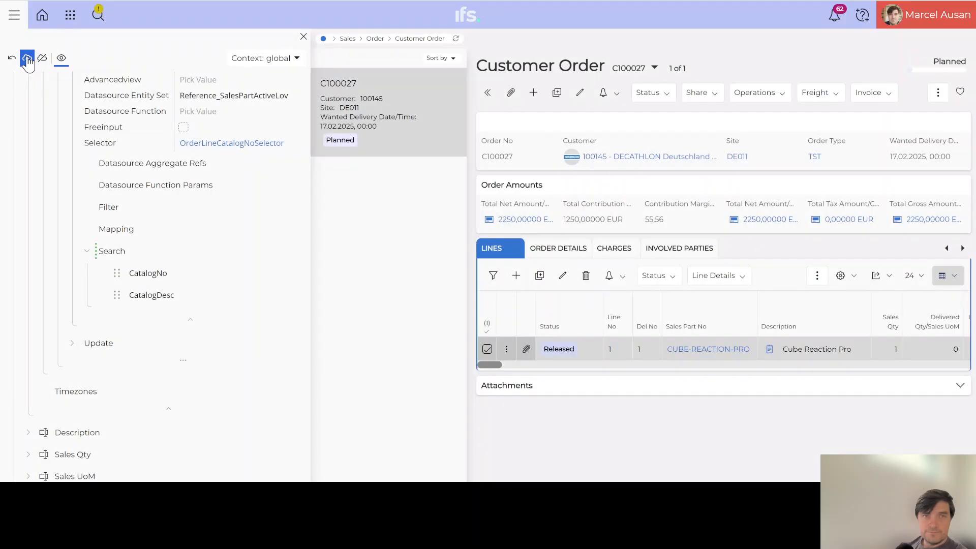
pyautogui.click(27, 58)
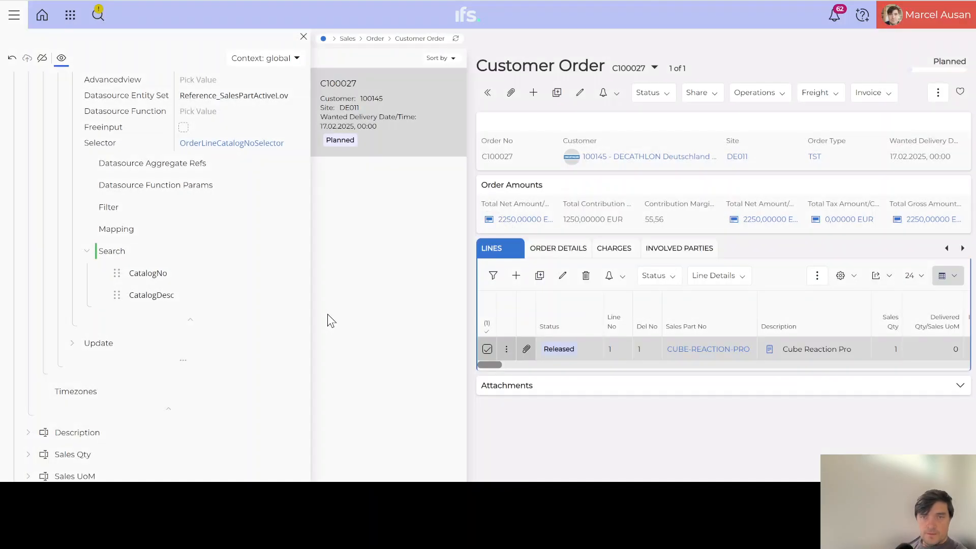
# Start a new order line and search its Sales Part No for CUB to test the list of values
pyautogui.click(516, 275)
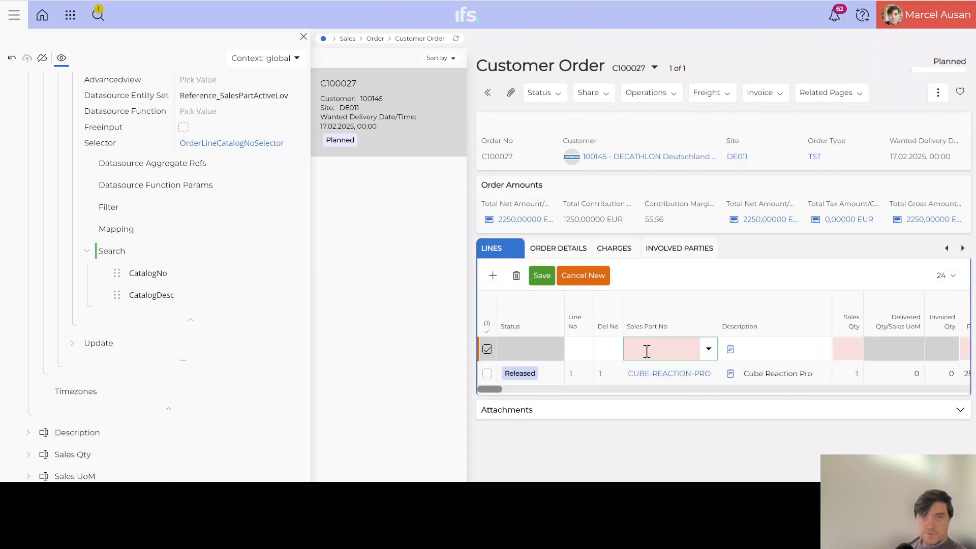
pyautogui.write('CYB')
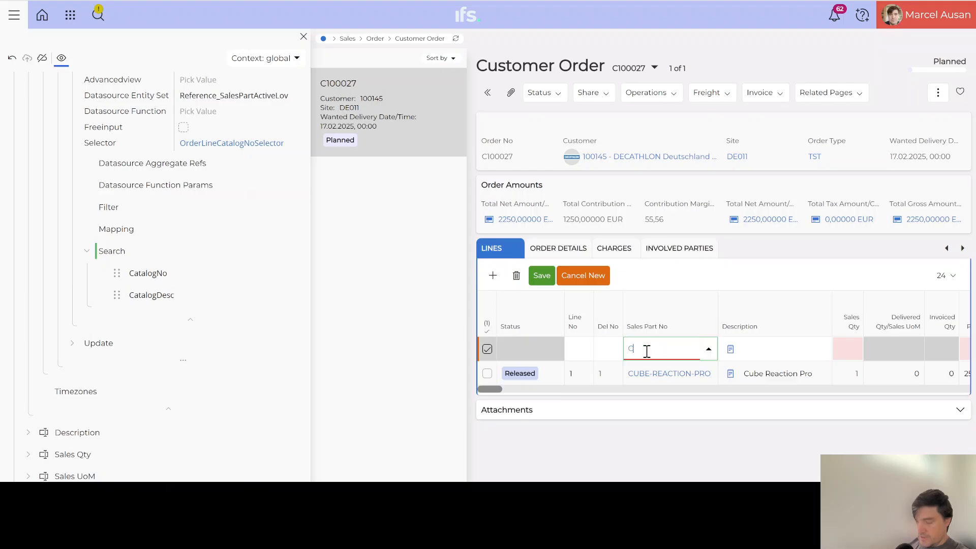
pyautogui.press('BackSpace')
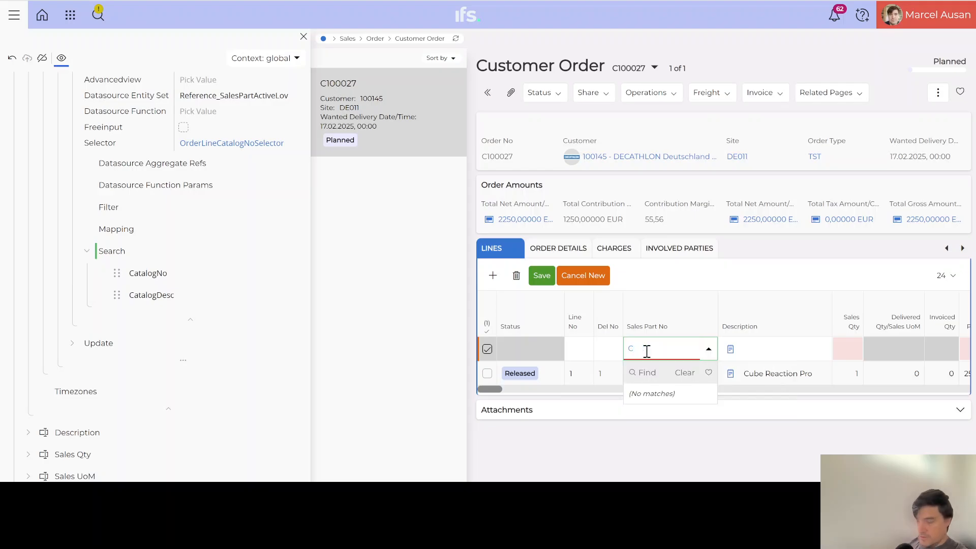
pyautogui.write('UB')
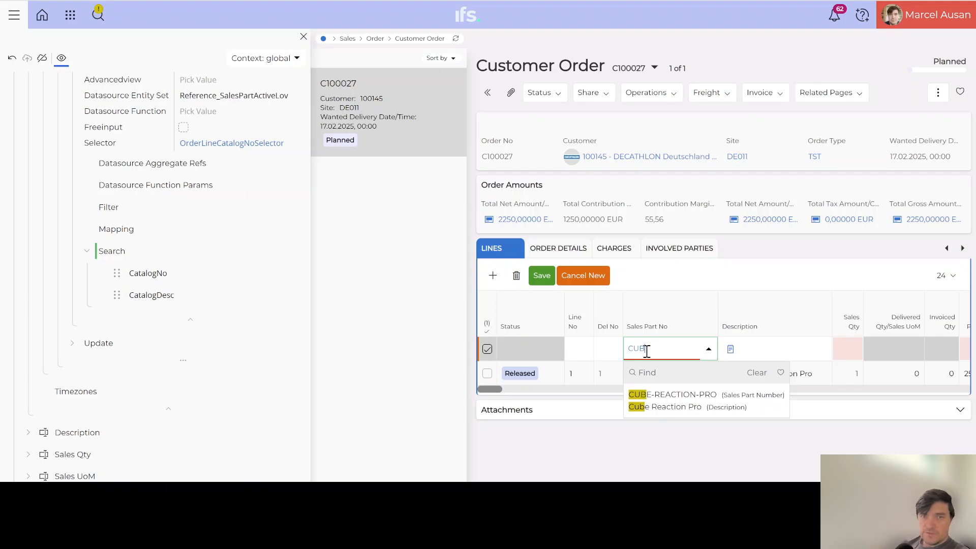
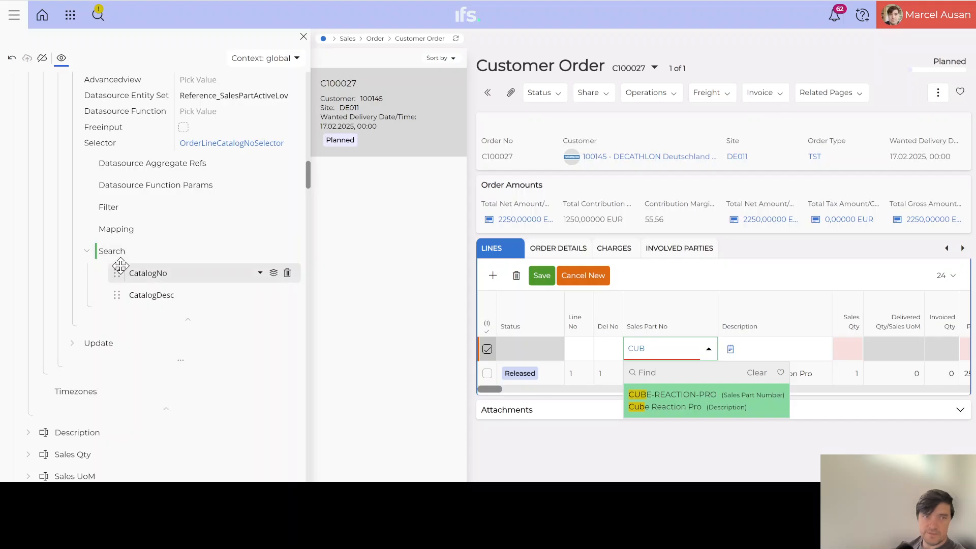
# Collapse the Sales Part No field's properties and discard the unsaved new order line
pyautogui.scroll(3, 134, 282)
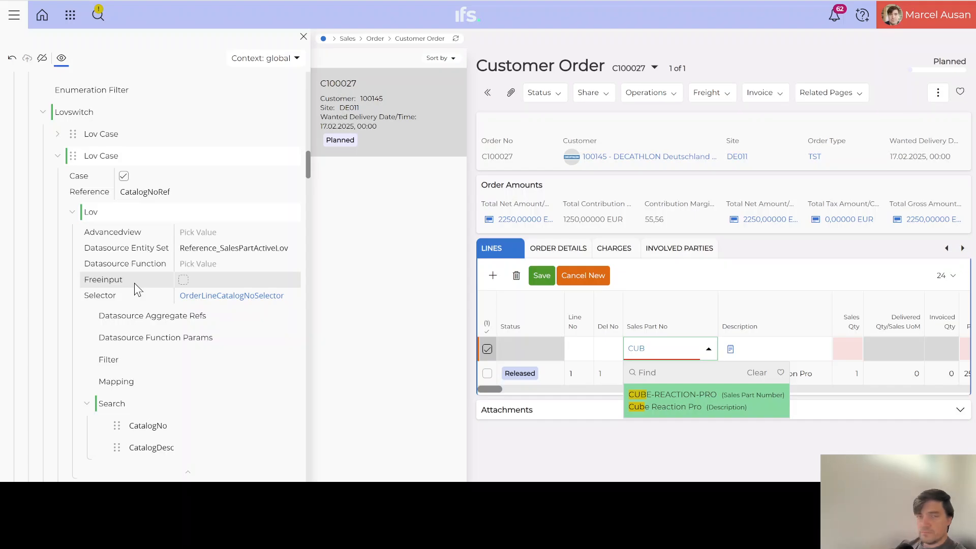
pyautogui.scroll(7, 134, 283)
pyautogui.scroll(6, 134, 282)
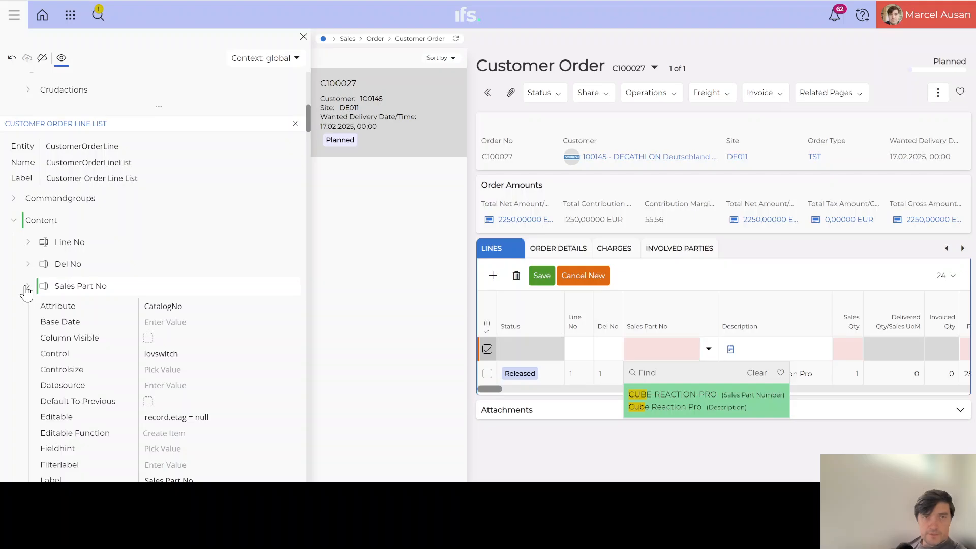
pyautogui.click(26, 293)
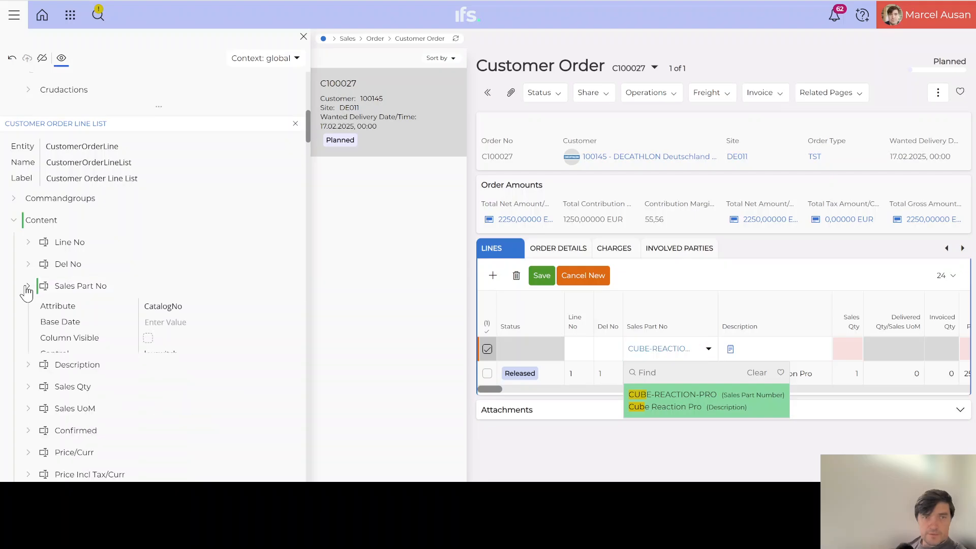
pyautogui.click(585, 277)
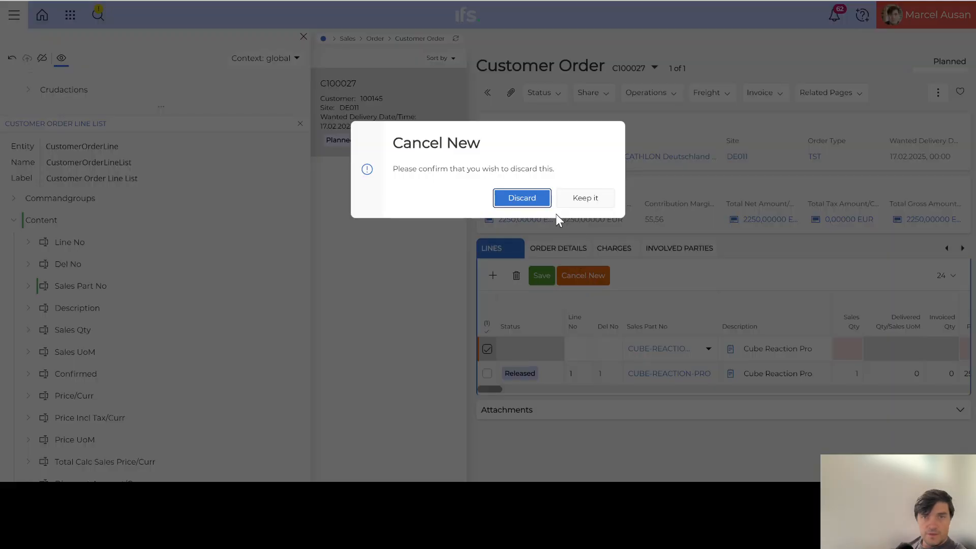
pyautogui.click(529, 200)
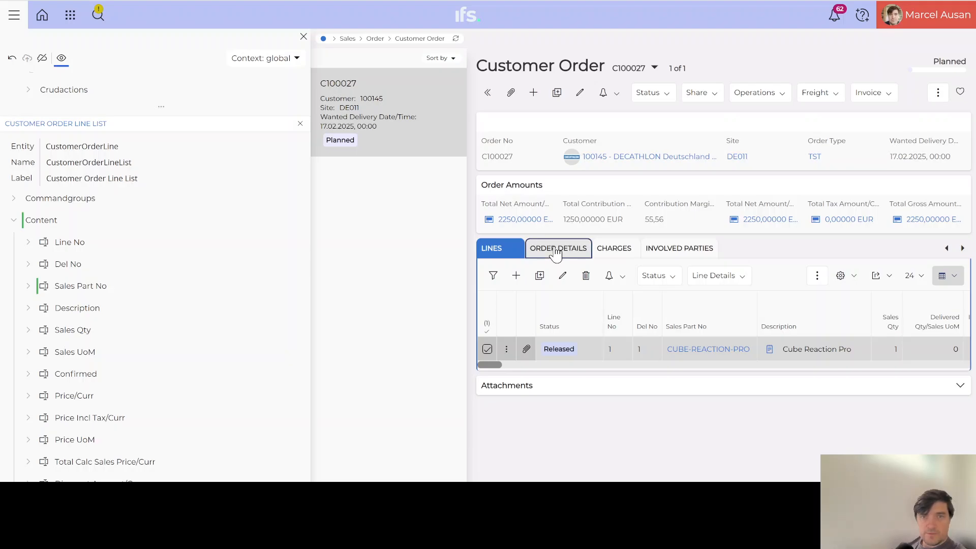
# Show the Order Details of the customer order, try entering 3242 as the Priority, and discard the entry
pyautogui.click(557, 252)
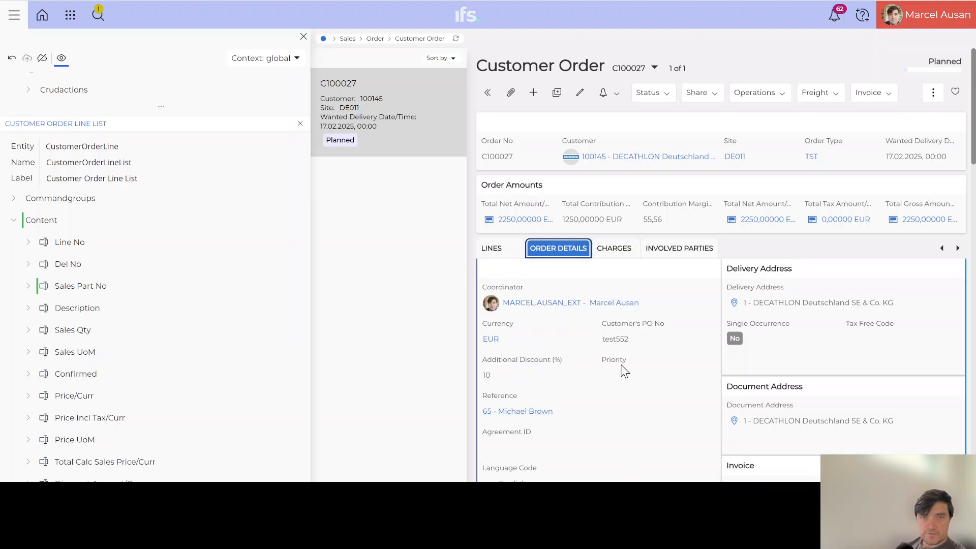
pyautogui.click(579, 92)
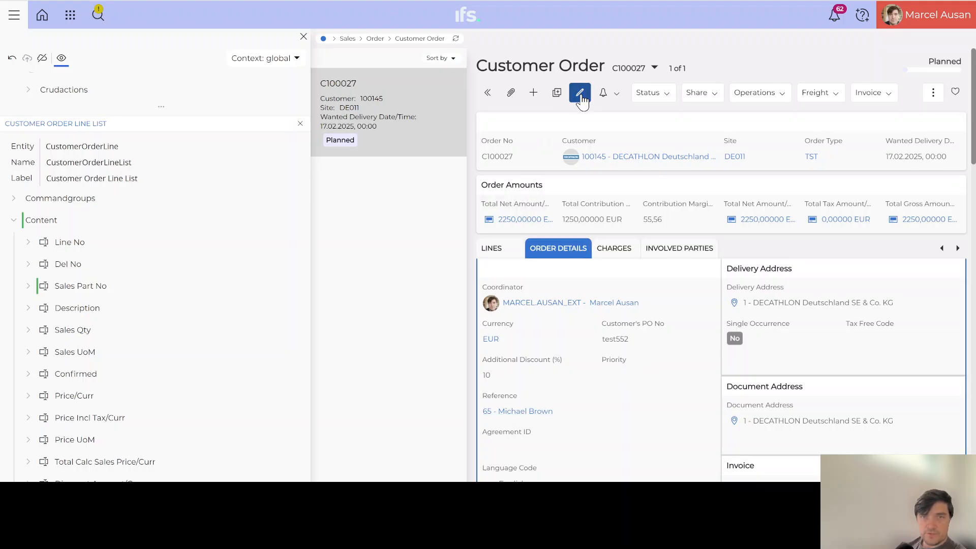
pyautogui.click(629, 376)
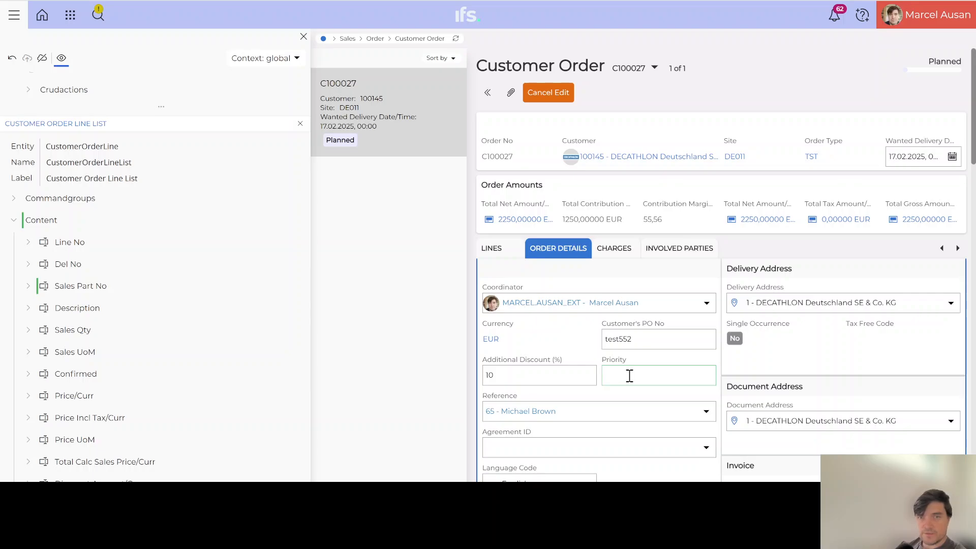
pyautogui.write('3242')
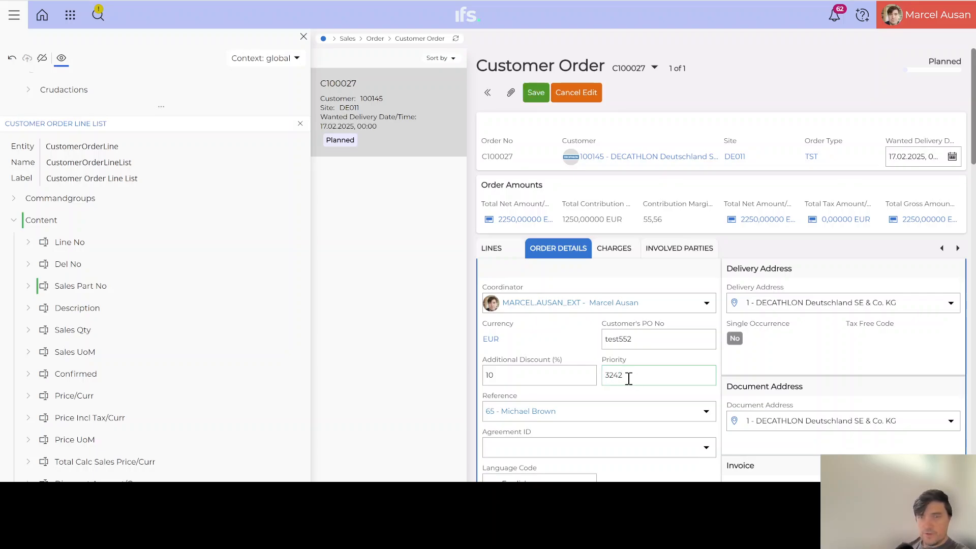
pyautogui.press('BackSpace')
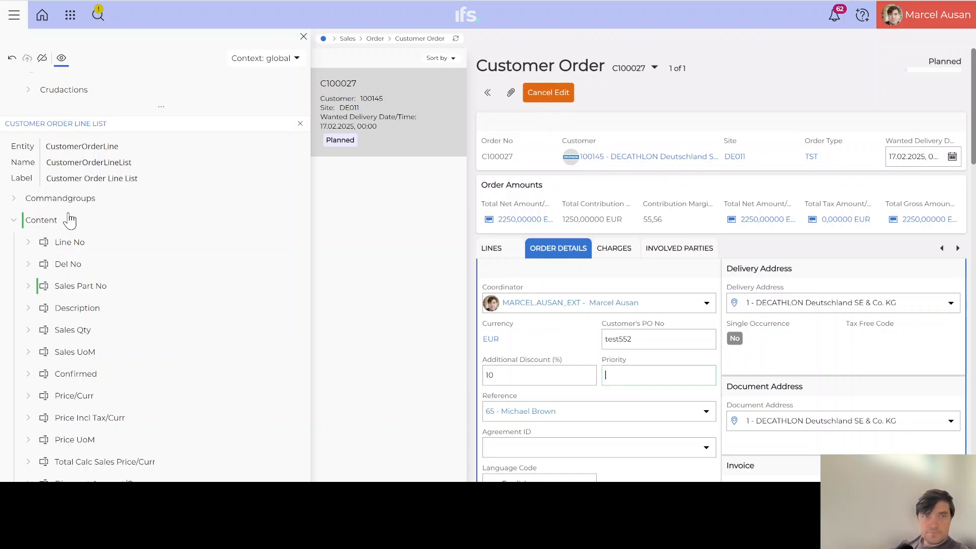
pyautogui.click(245, 337)
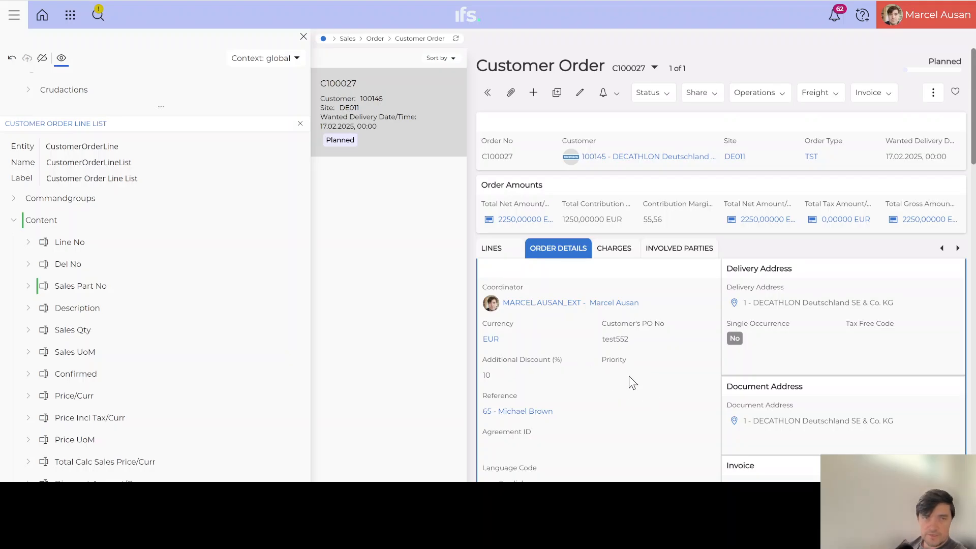
# Collapse the Customer Order Line List content and the Lines tab in the page structure
pyautogui.click(14, 221)
pyautogui.scroll(8, 42, 247)
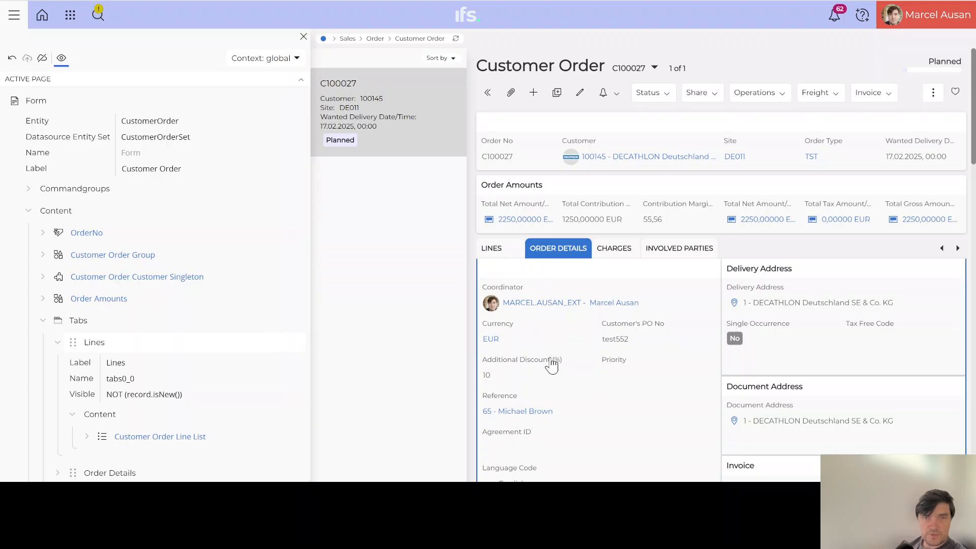
pyautogui.click(58, 342)
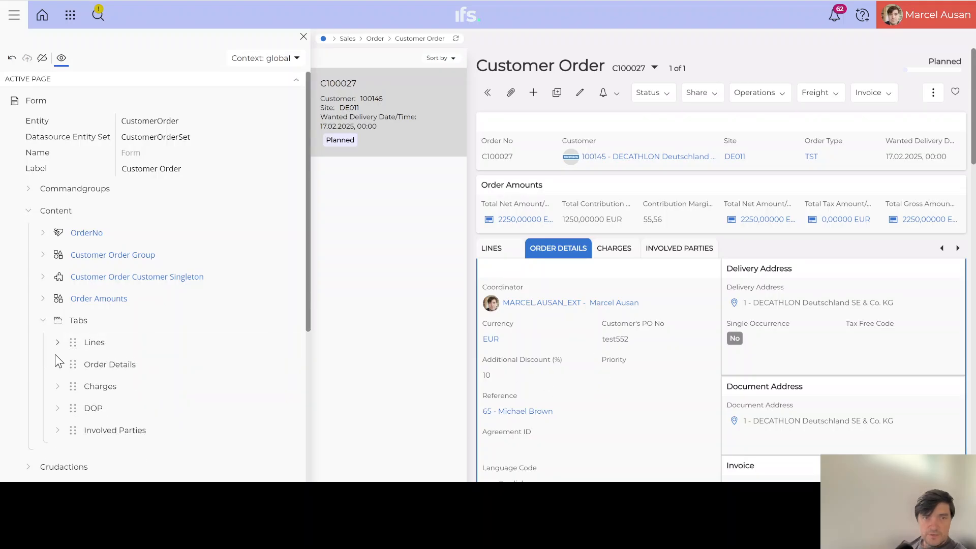
# Expand the content of the Order Details tab in the page structure and show the Customer Order General Group's fields
pyautogui.click(57, 364)
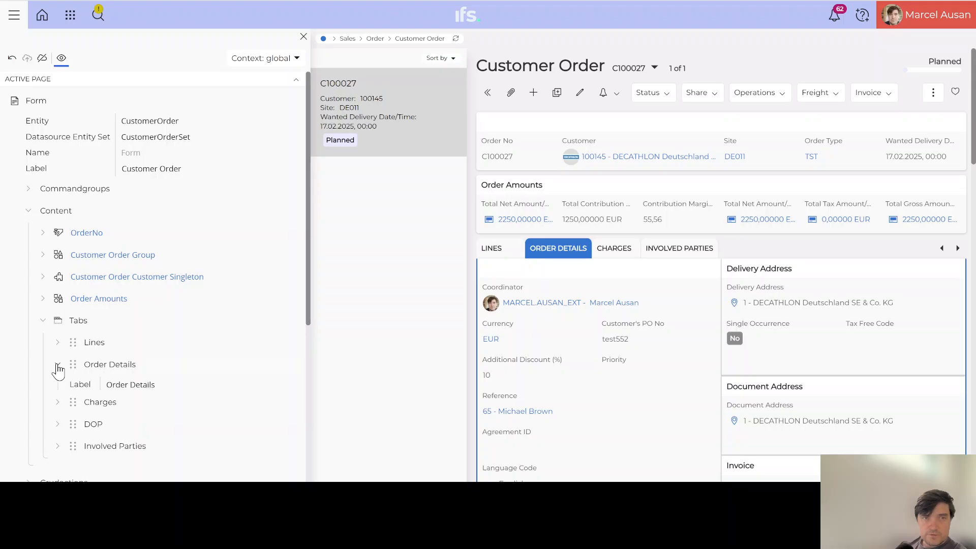
pyautogui.click(69, 383)
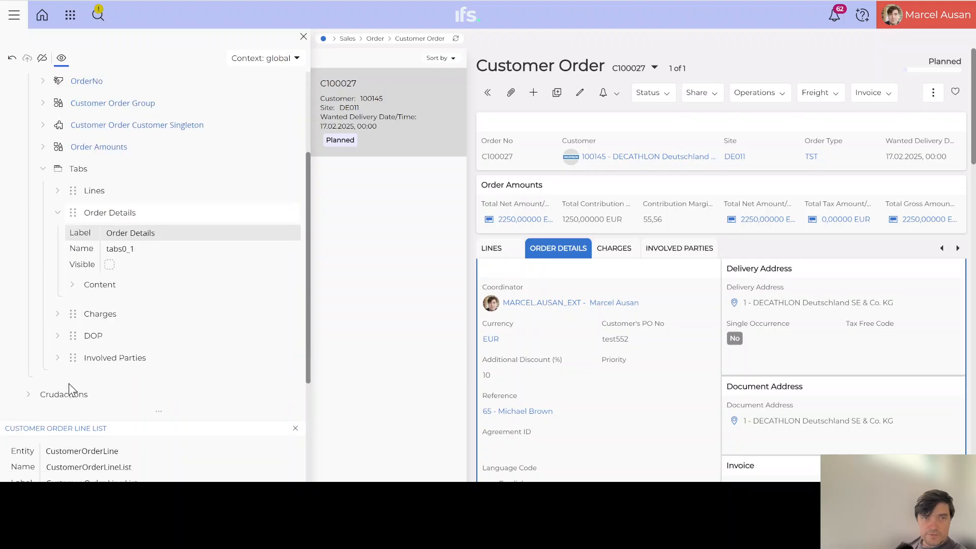
pyautogui.click(73, 285)
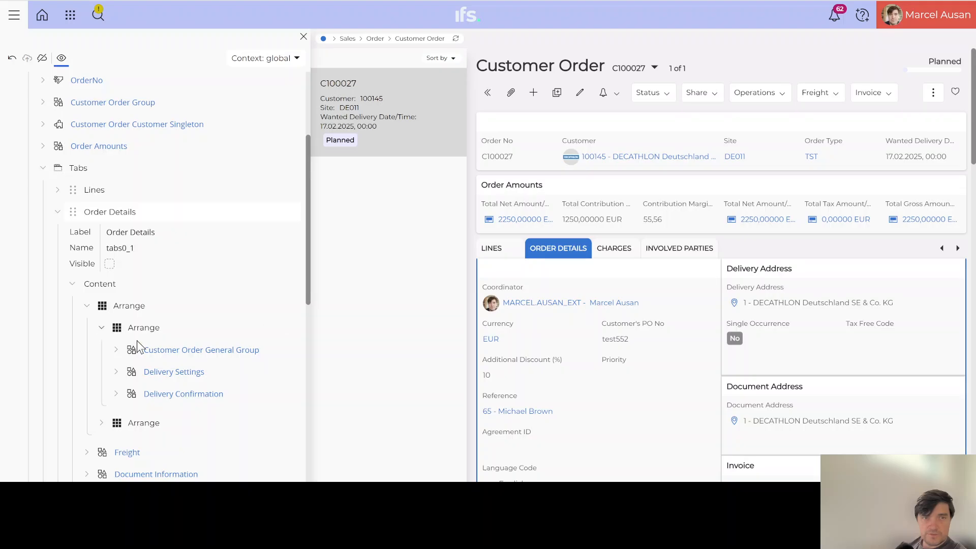
pyautogui.click(187, 348)
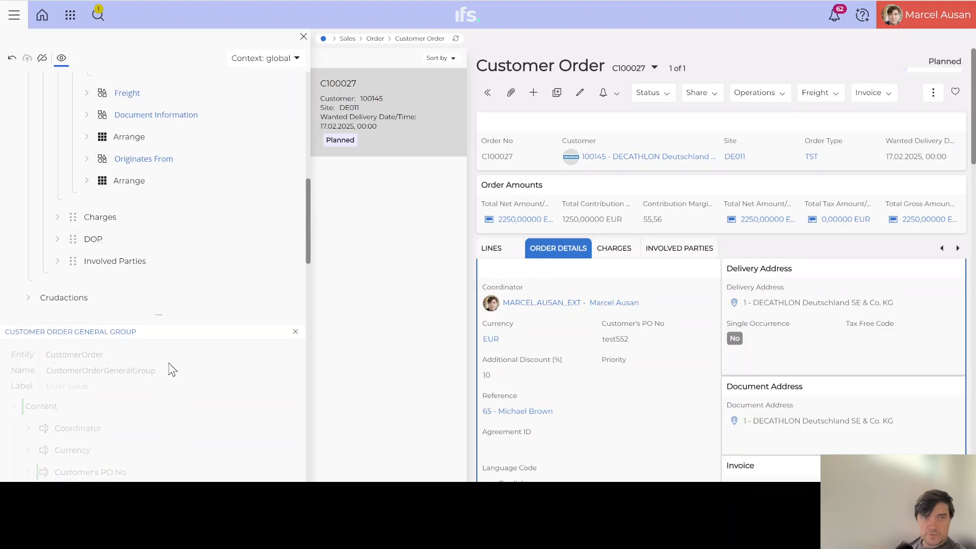
pyautogui.scroll(-4, 123, 395)
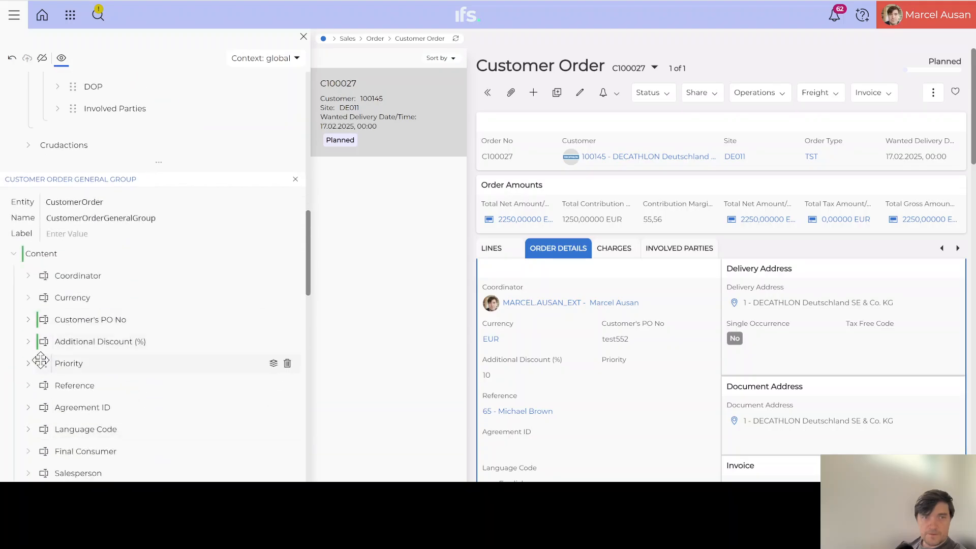
# Turn off the Editable property of the Priority field in the Customer Order General Group, and save and publish the change
pyautogui.click(28, 364)
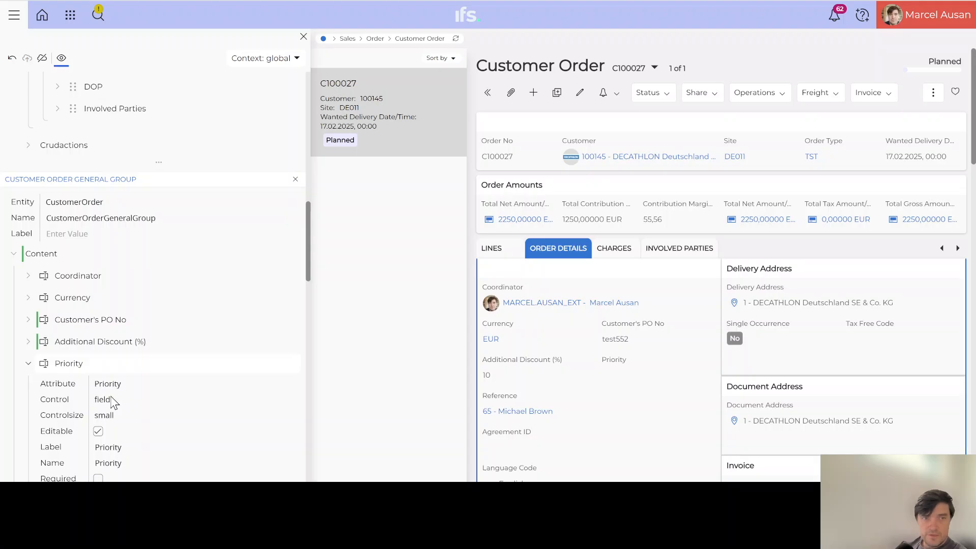
pyautogui.scroll(-3, 108, 401)
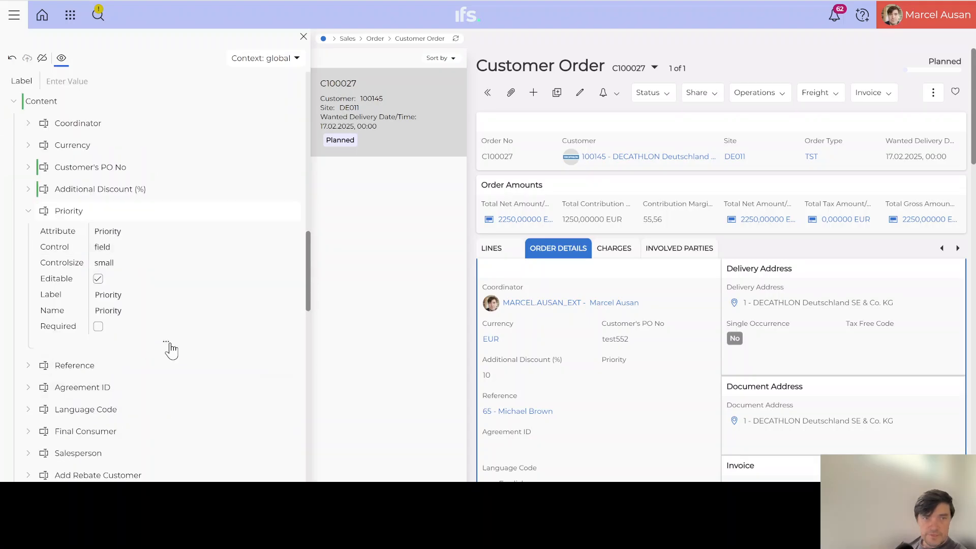
pyautogui.click(166, 343)
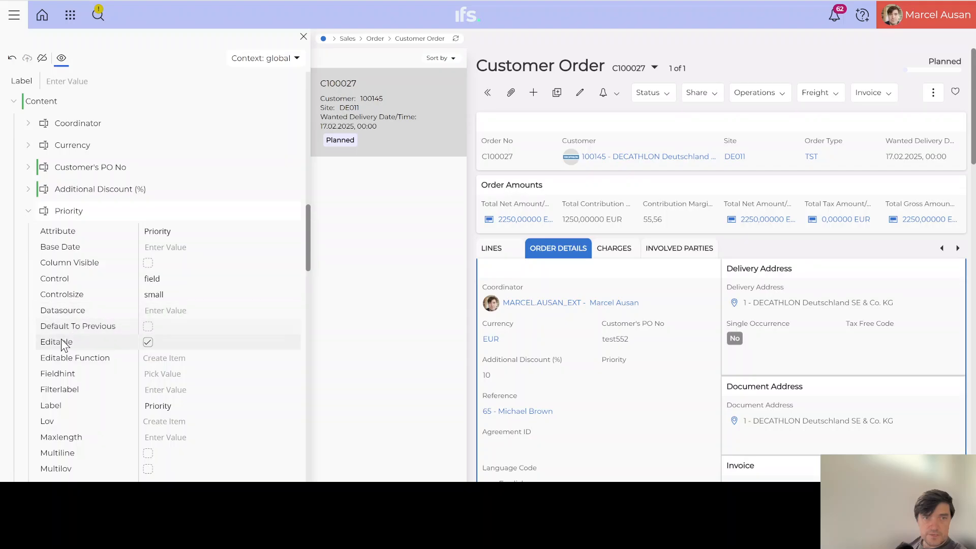
pyautogui.click(148, 343)
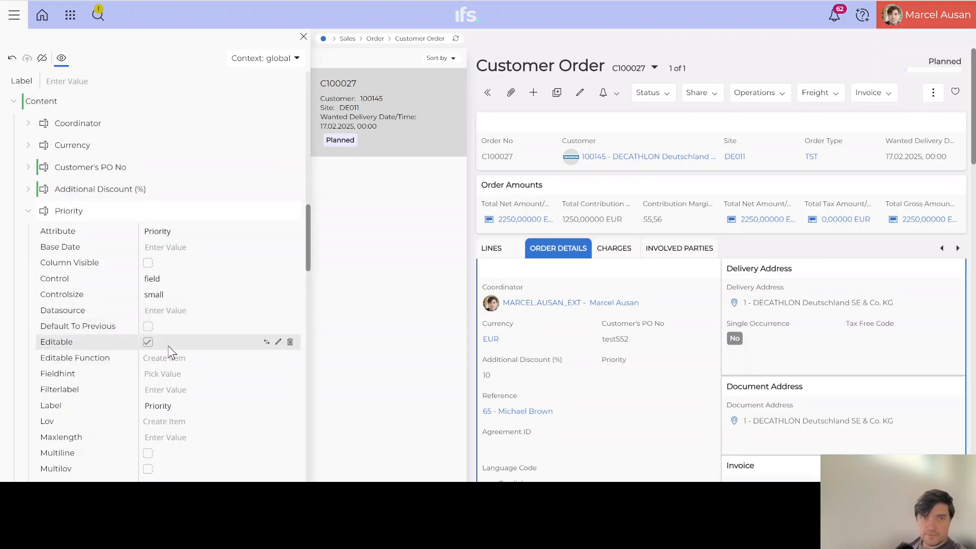
pyautogui.click(148, 343)
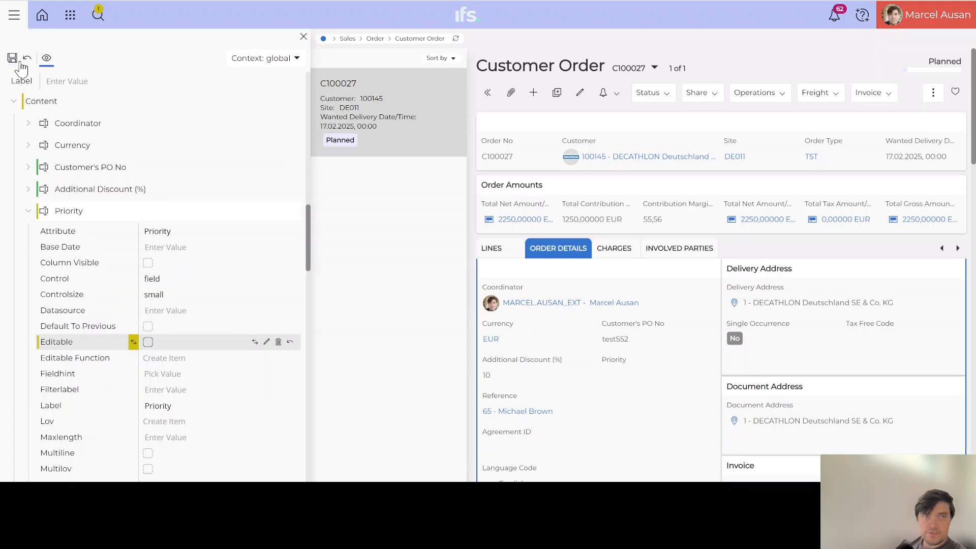
pyautogui.click(14, 59)
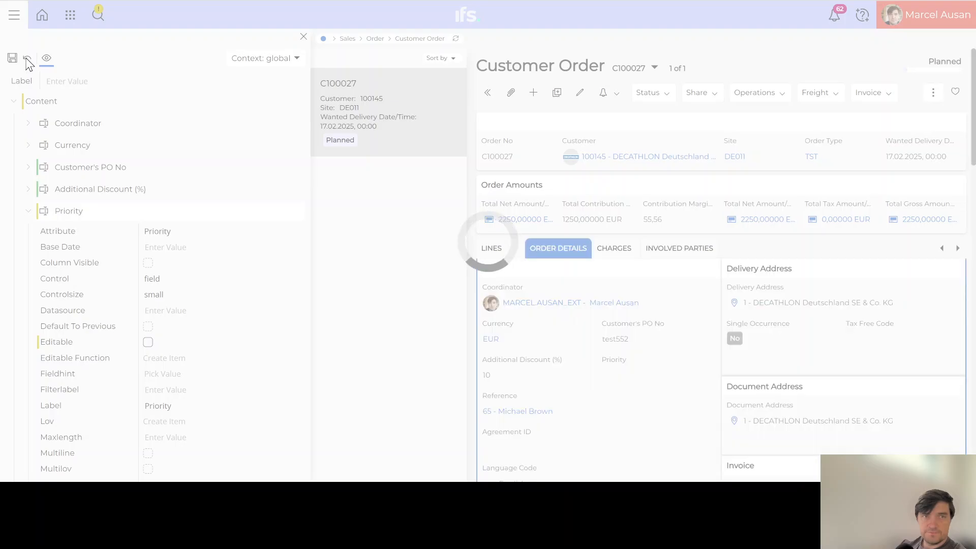
pyautogui.click(27, 60)
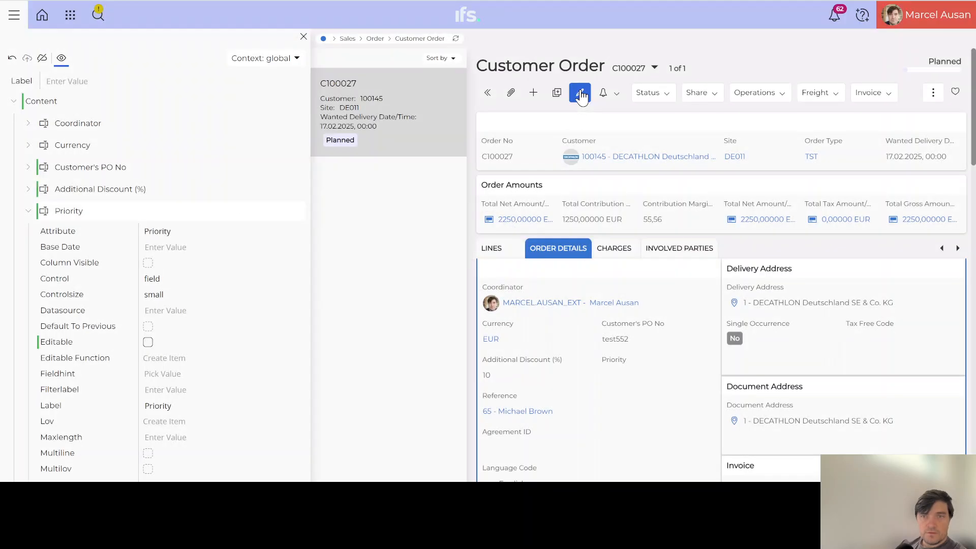
# Put the customer order into edit mode, test whether Priority accepts input, and cancel the edit
pyautogui.click(581, 94)
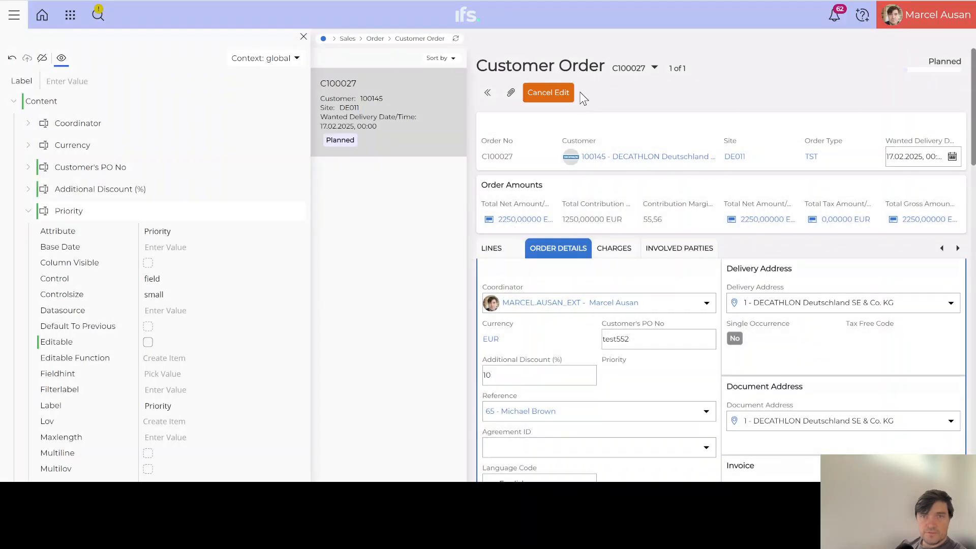
pyautogui.click(618, 374)
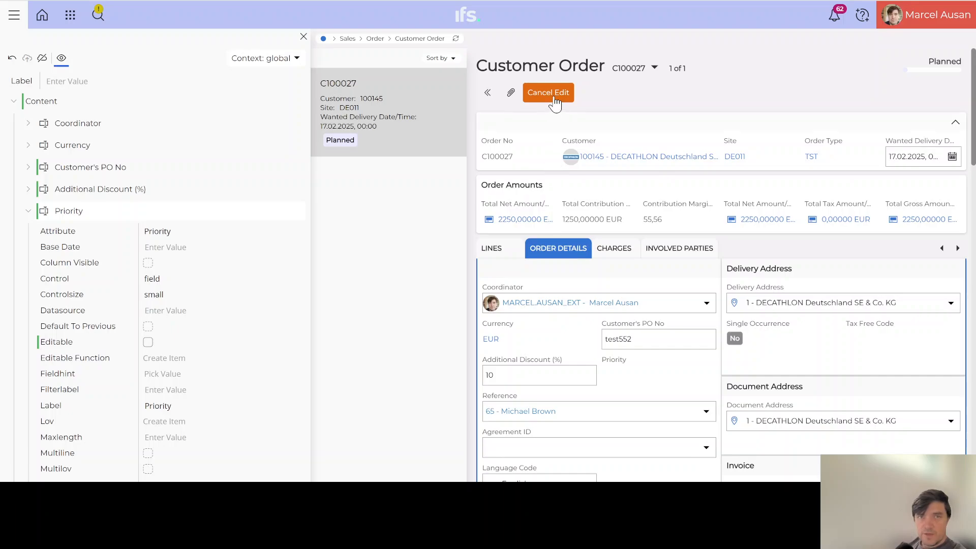
pyautogui.click(554, 98)
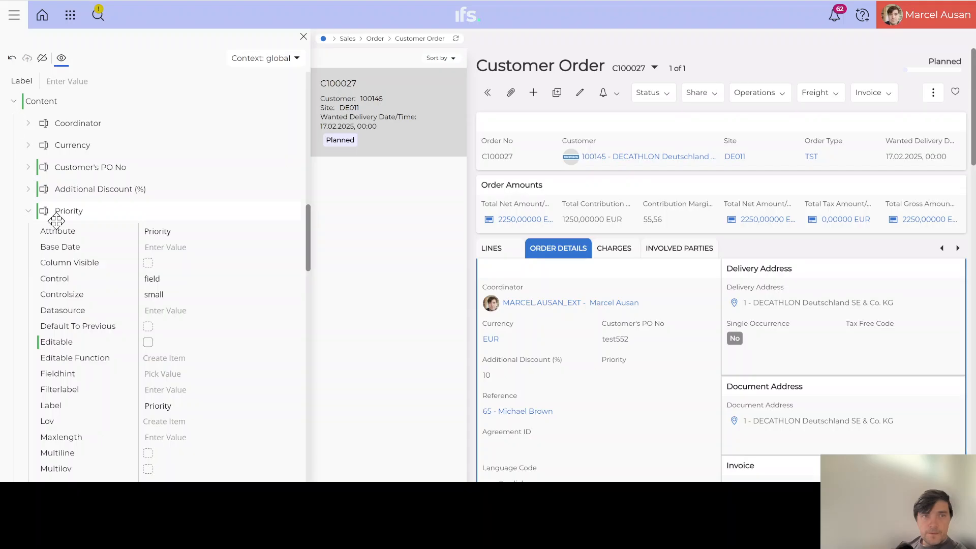
# Collapse the Tabs node in the page structure and search customer orders without the Order No filter
pyautogui.scroll(15, 84, 269)
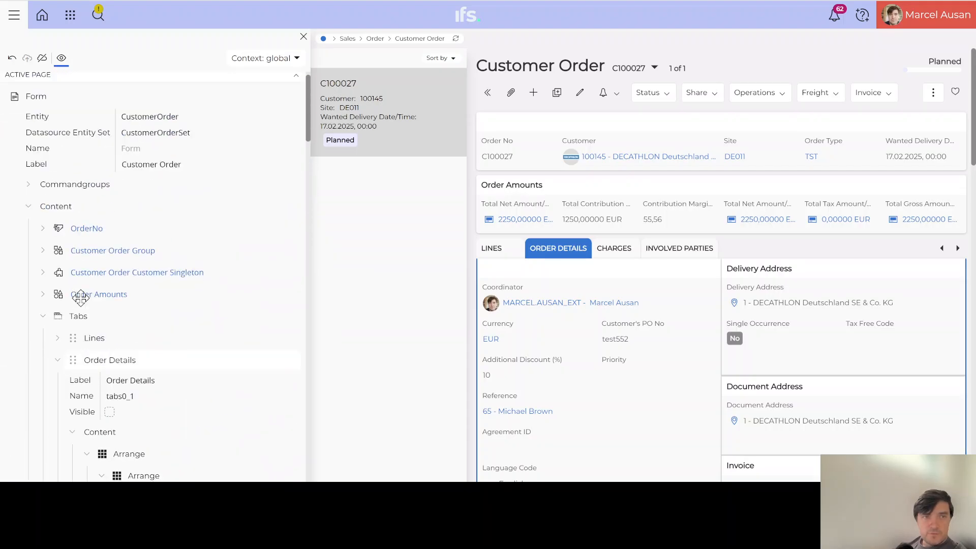
pyautogui.click(43, 321)
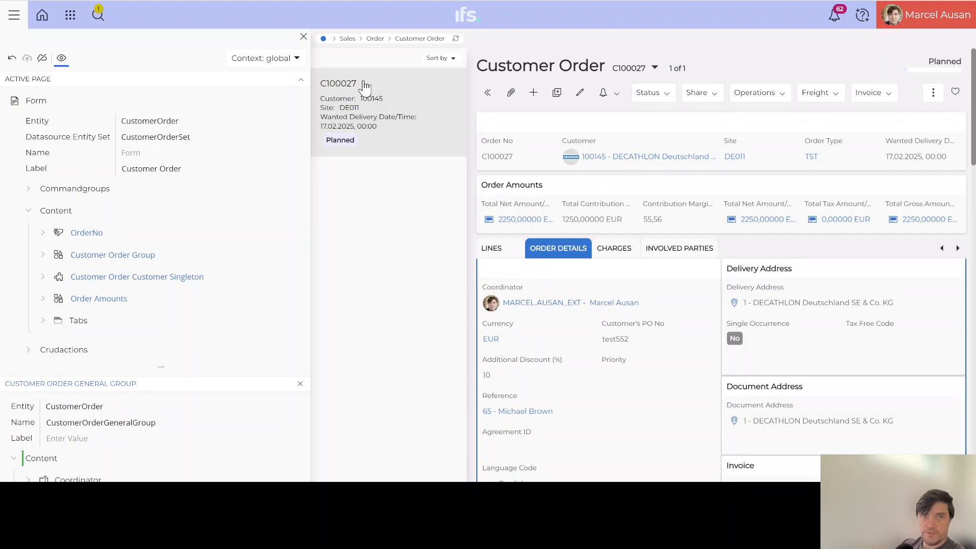
pyautogui.click(94, 19)
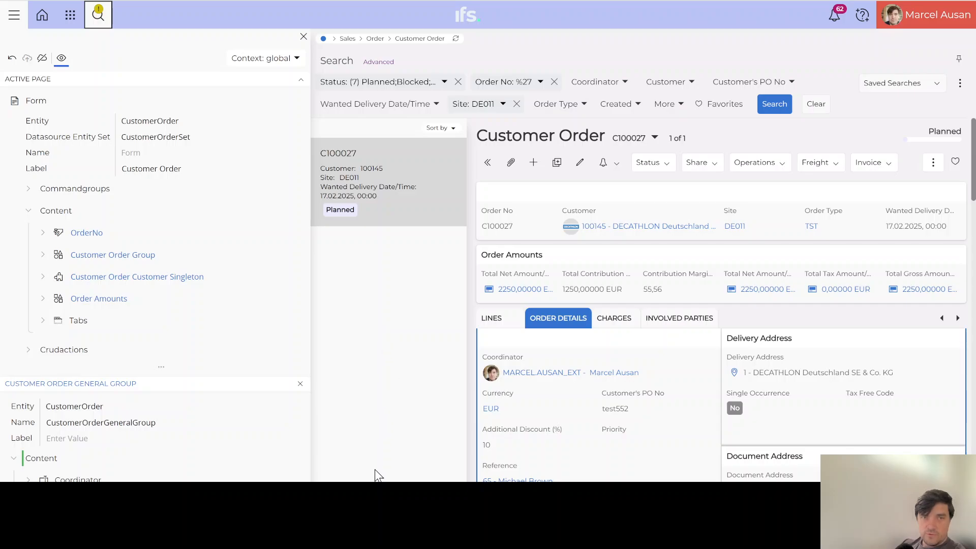
pyautogui.click(554, 83)
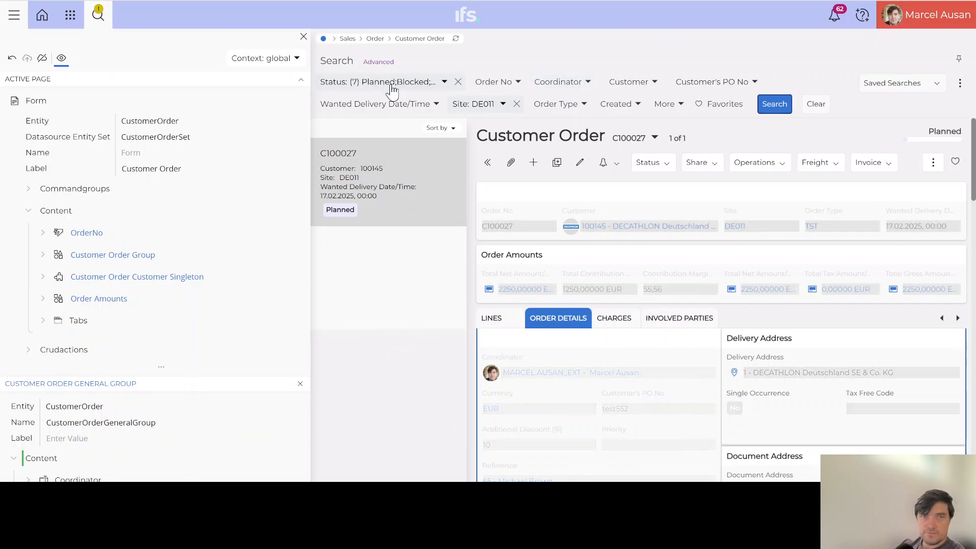
pyautogui.click(773, 103)
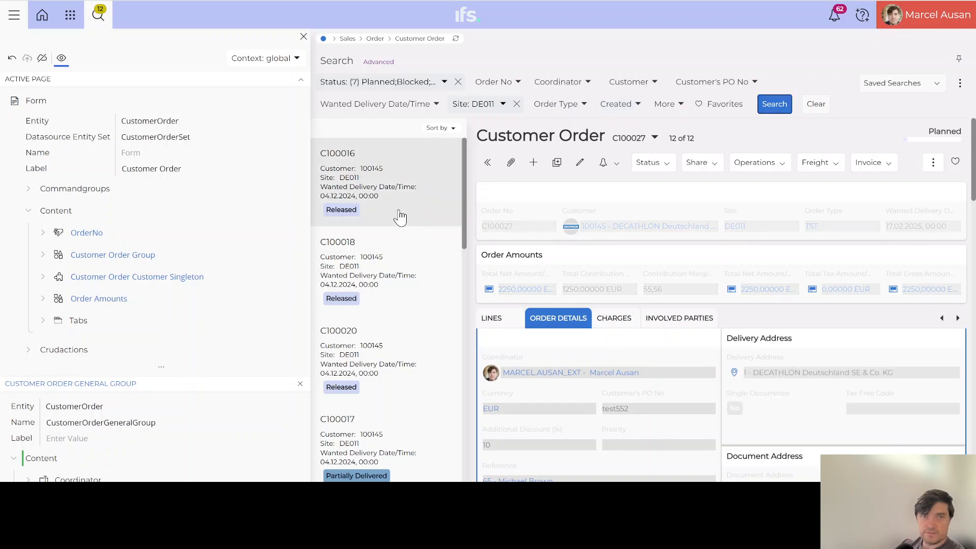
# Filter the customer order list to the statuses Planned and Released
pyautogui.click(388, 92)
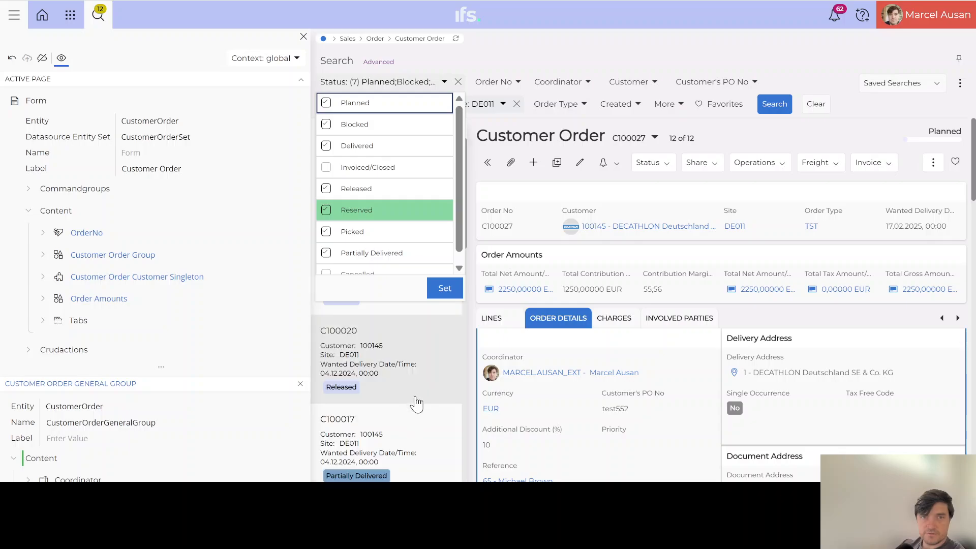
pyautogui.click(624, 51)
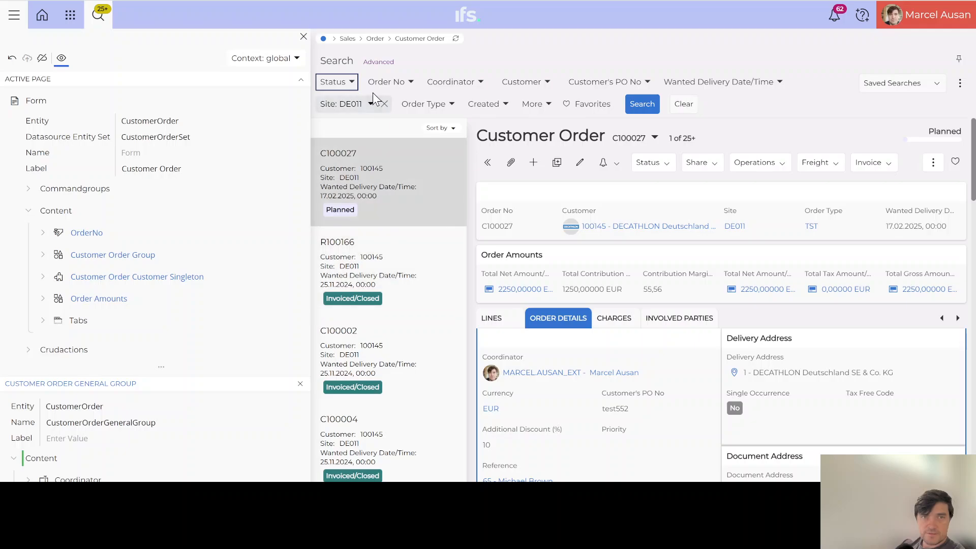
pyautogui.click(353, 84)
pyautogui.click(350, 103)
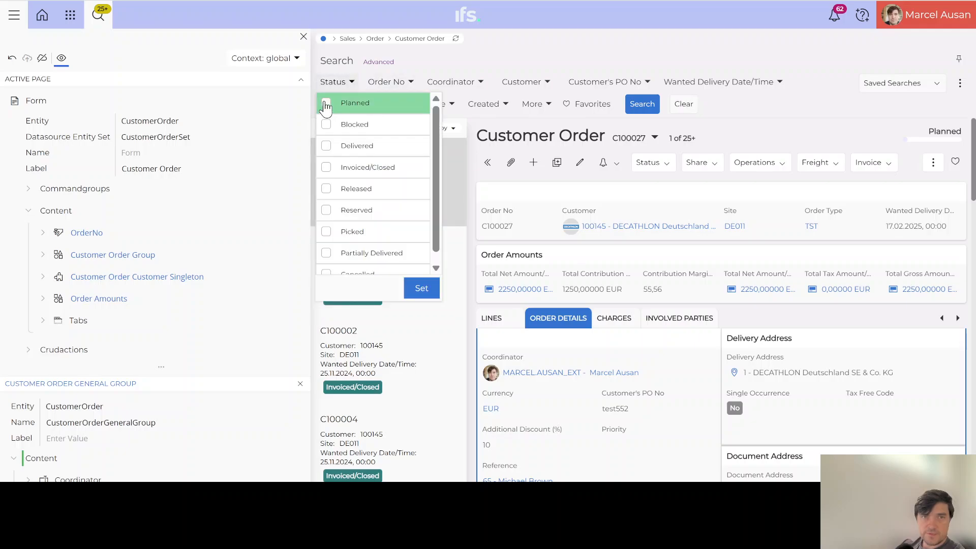
pyautogui.click(424, 292)
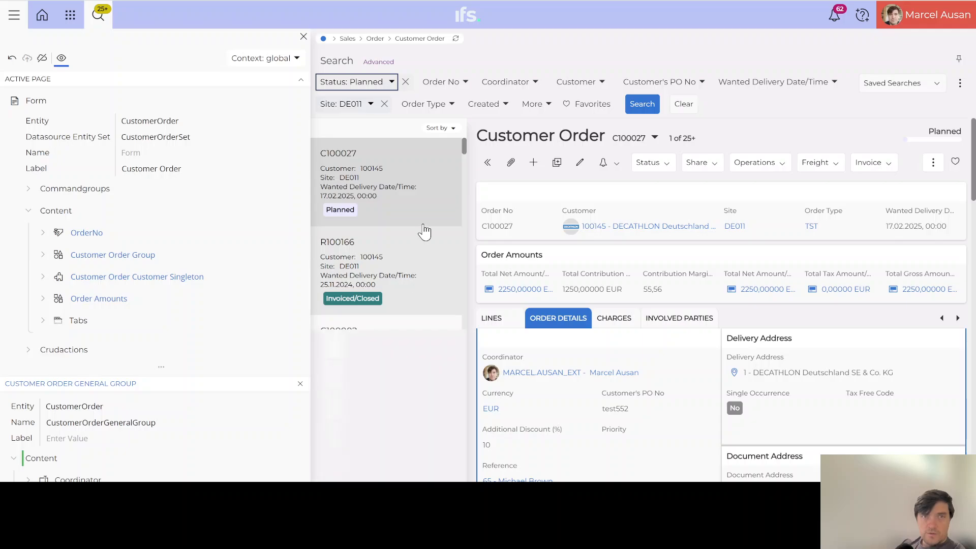
pyautogui.click(388, 83)
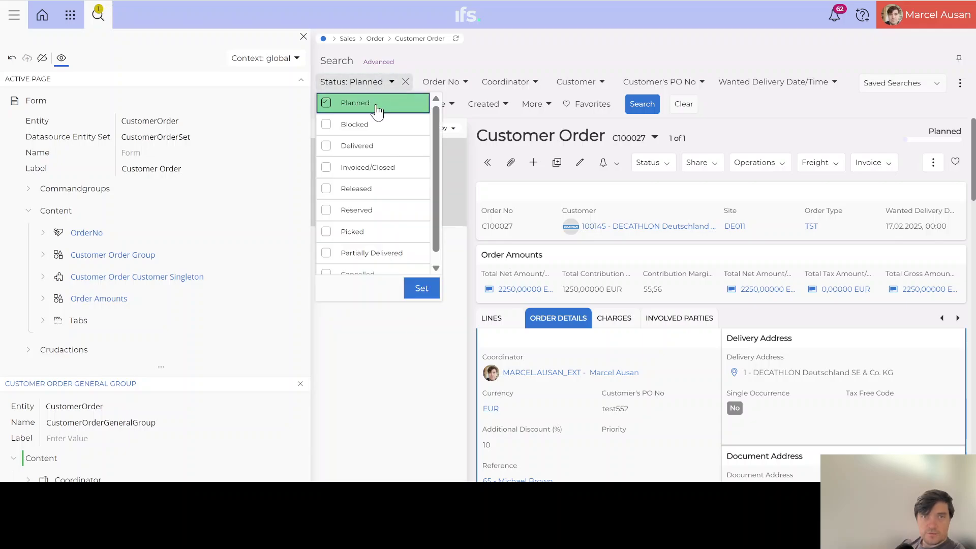
pyautogui.click(325, 188)
pyautogui.click(418, 287)
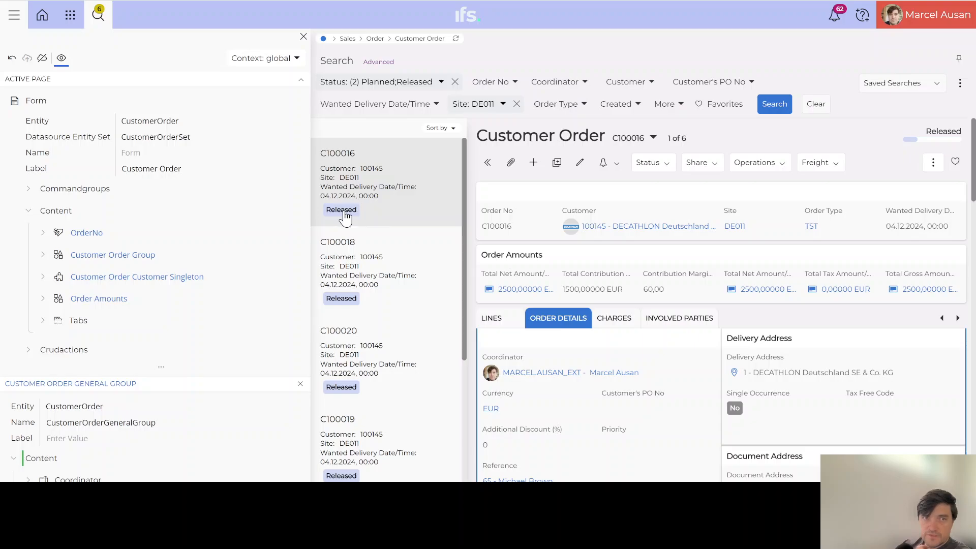
# Remove Wanted Delivery Date/Time from the content of the OrderNo selector, and save and publish the change
pyautogui.click(90, 236)
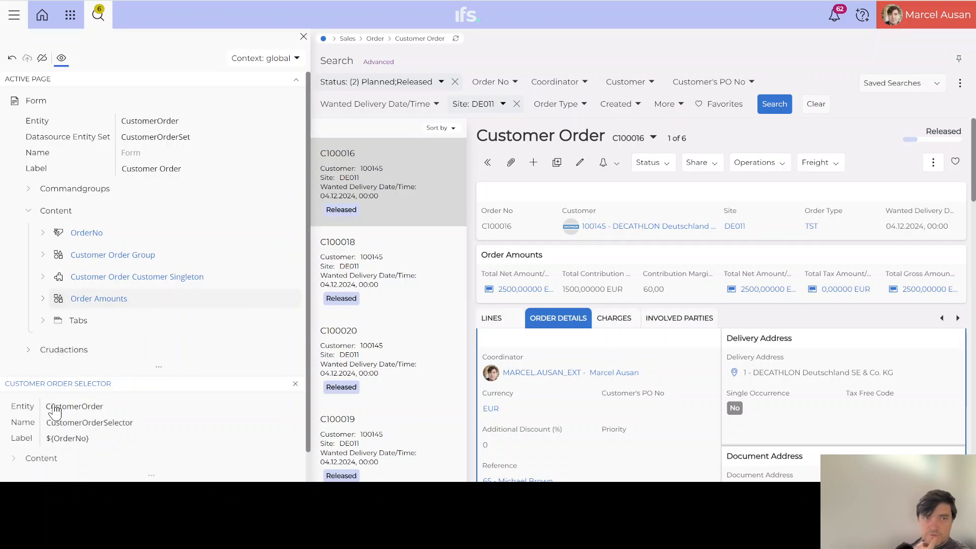
pyautogui.click(25, 455)
pyautogui.scroll(-3, 115, 386)
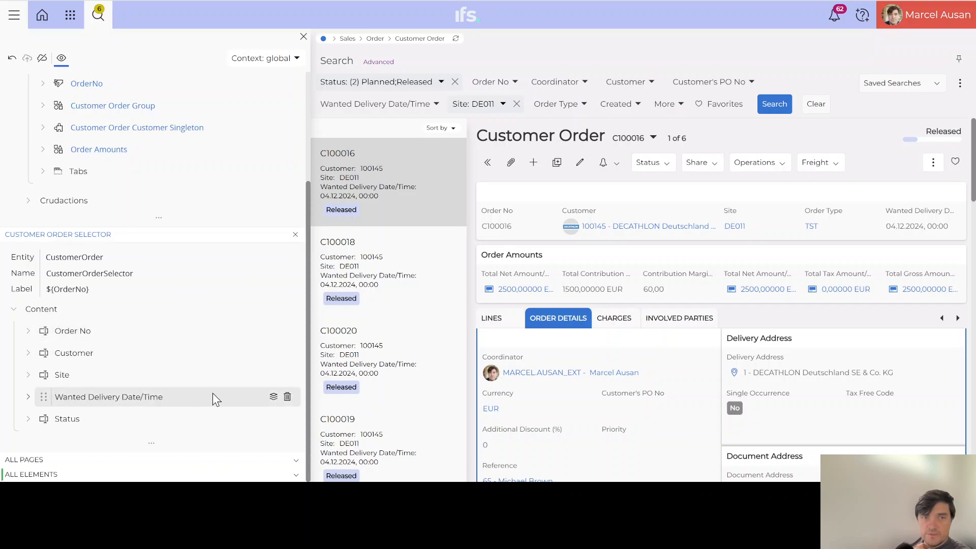
pyautogui.click(287, 397)
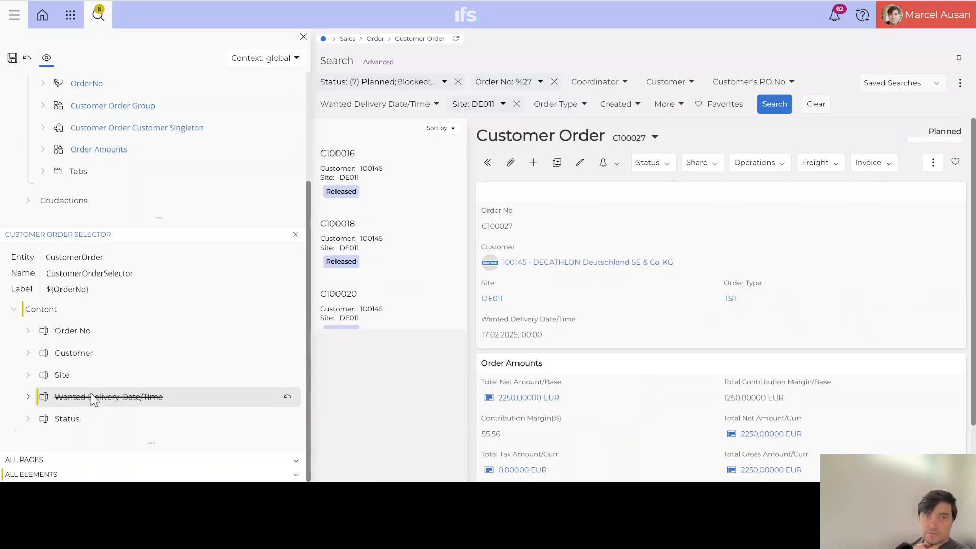
pyautogui.click(287, 396)
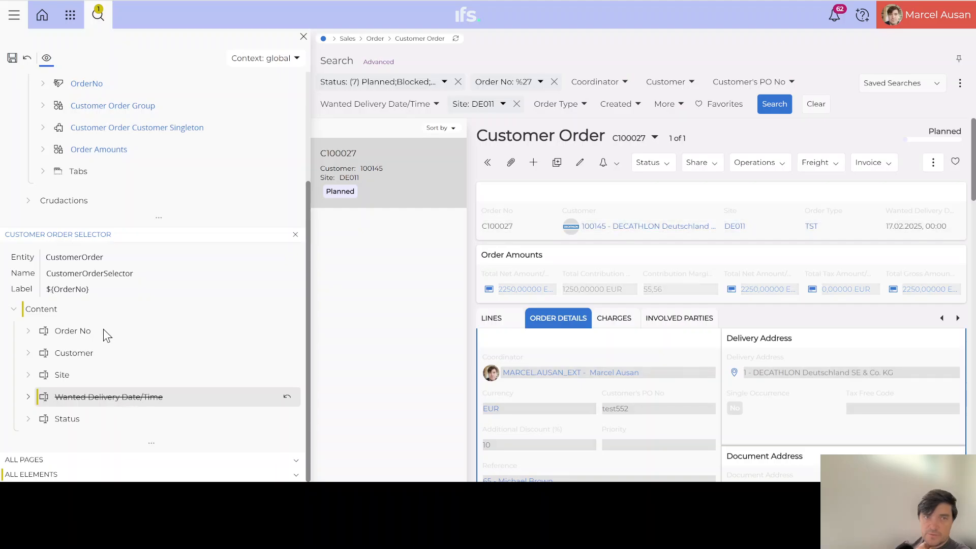
pyautogui.click(12, 58)
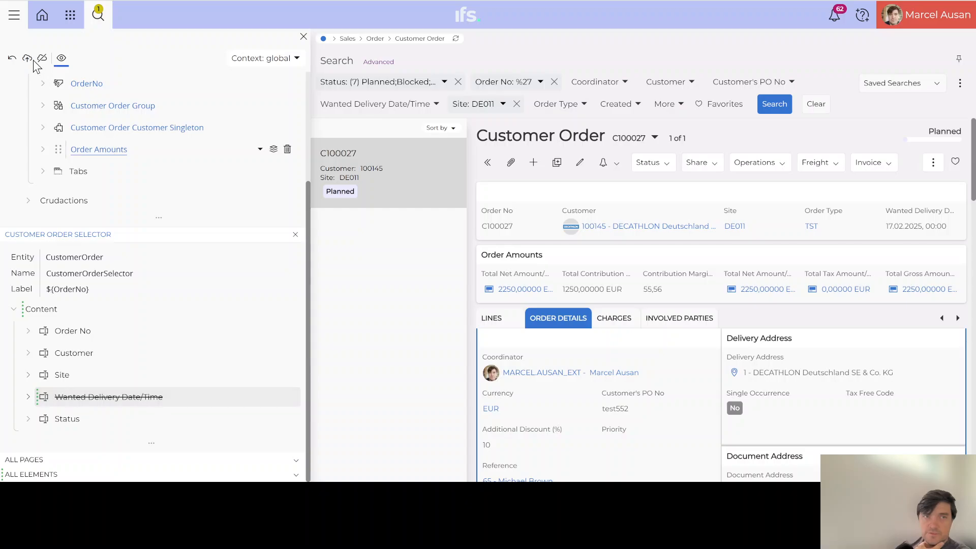
pyautogui.click(28, 60)
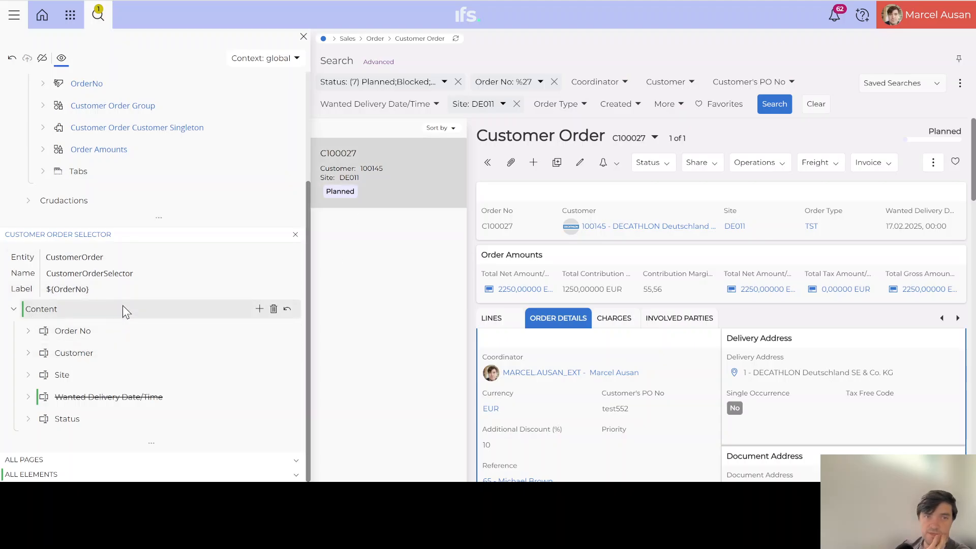
# Add a field with the CustomerName attribute to the Customer Order Selector's content
pyautogui.click(259, 311)
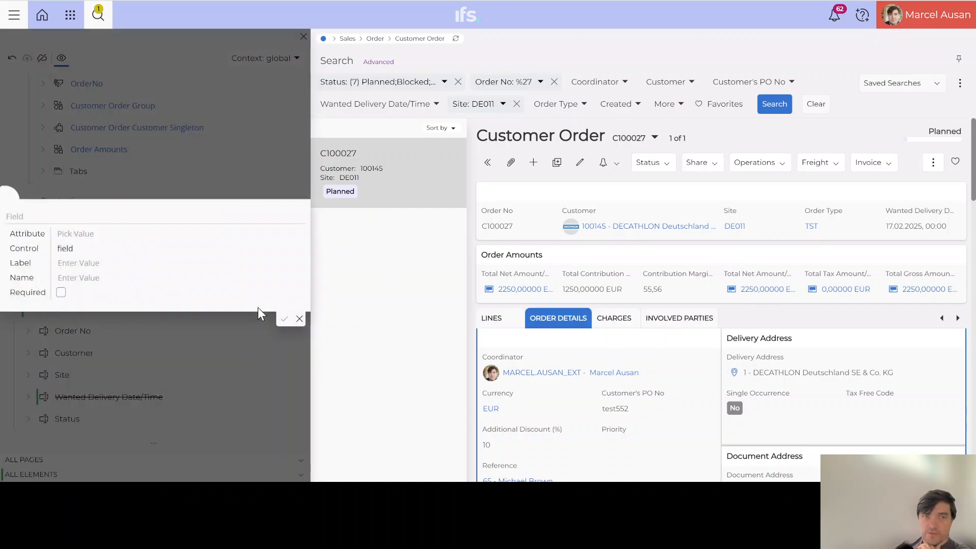
pyautogui.click(293, 236)
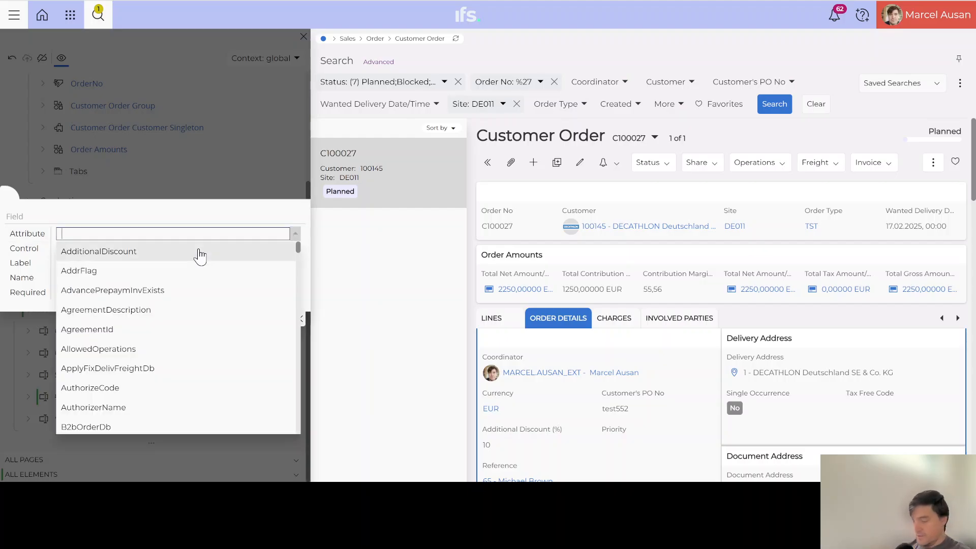
pyautogui.write('name')
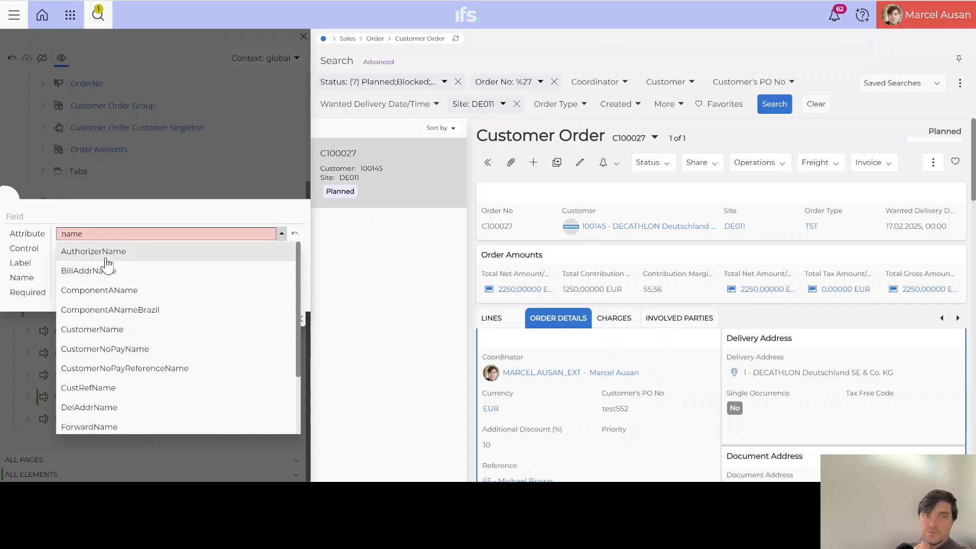
pyautogui.click(97, 330)
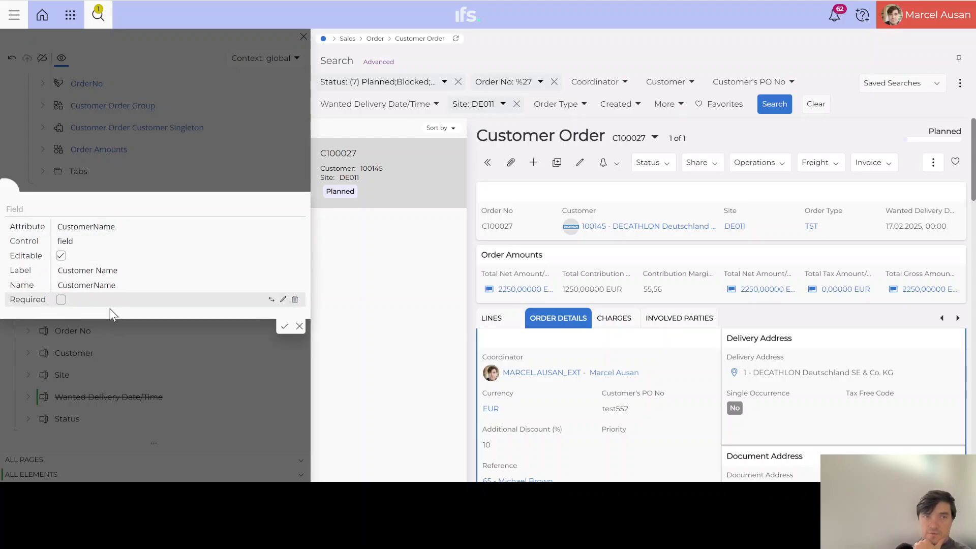
pyautogui.click(283, 326)
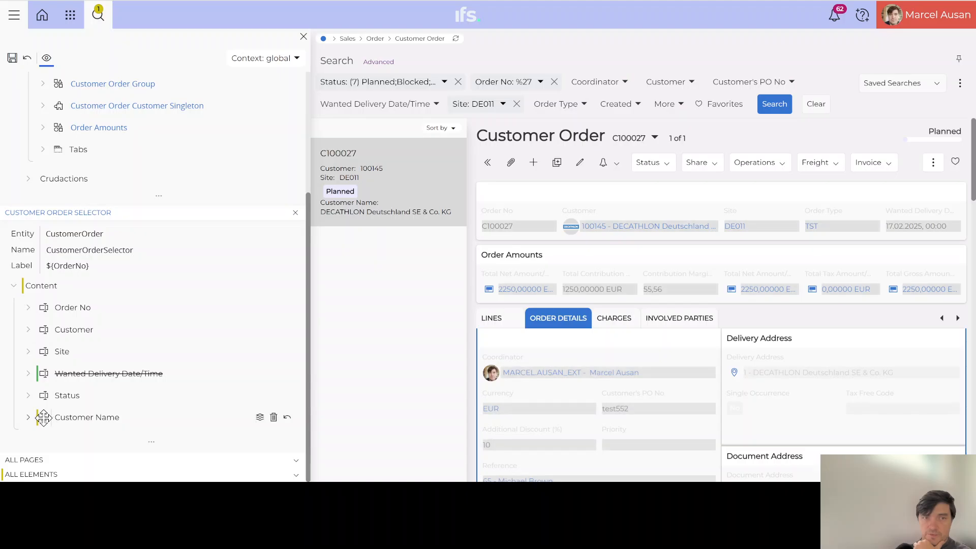
# Move the Customer Name field directly below Customer in the selector, and save and publish the change
pyautogui.moveTo(44, 418); pyautogui.dragTo(40, 339)
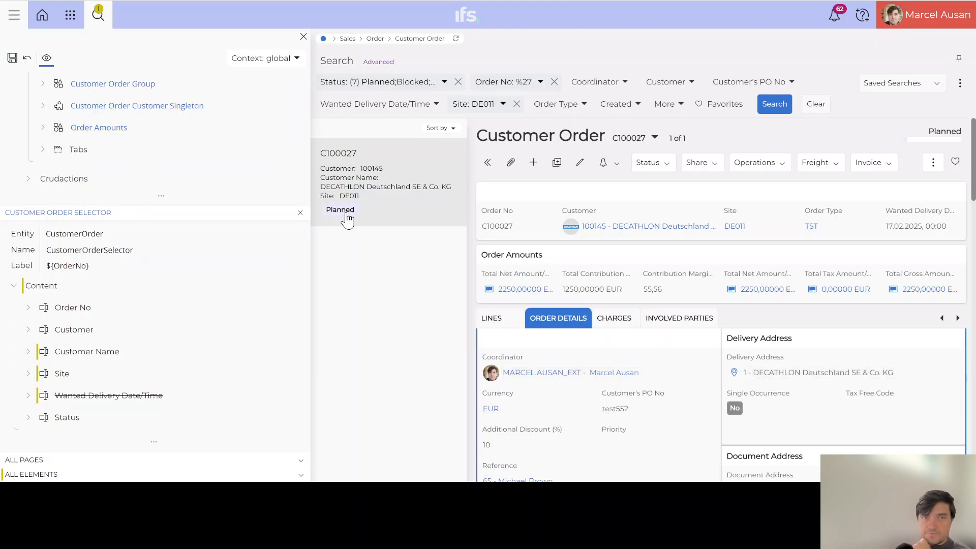
pyautogui.click(13, 59)
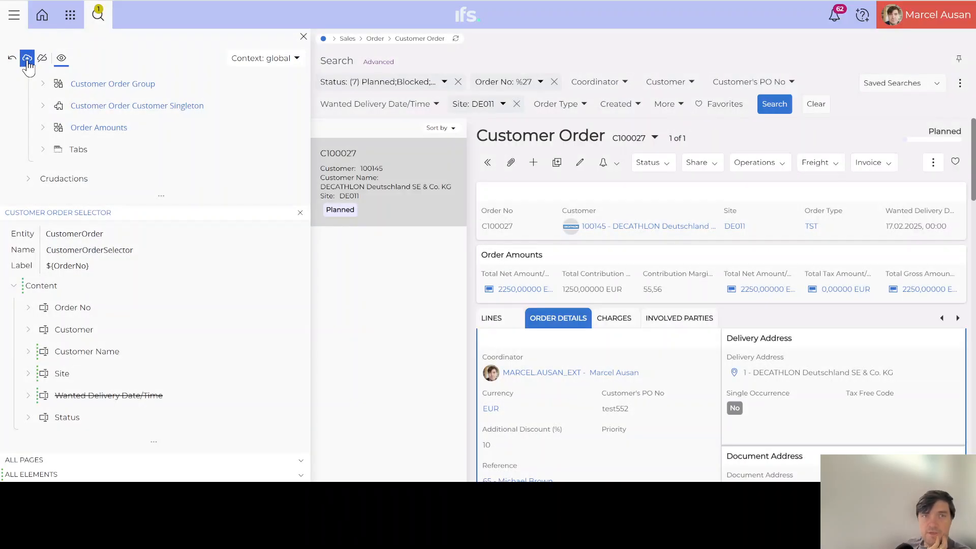
pyautogui.click(27, 59)
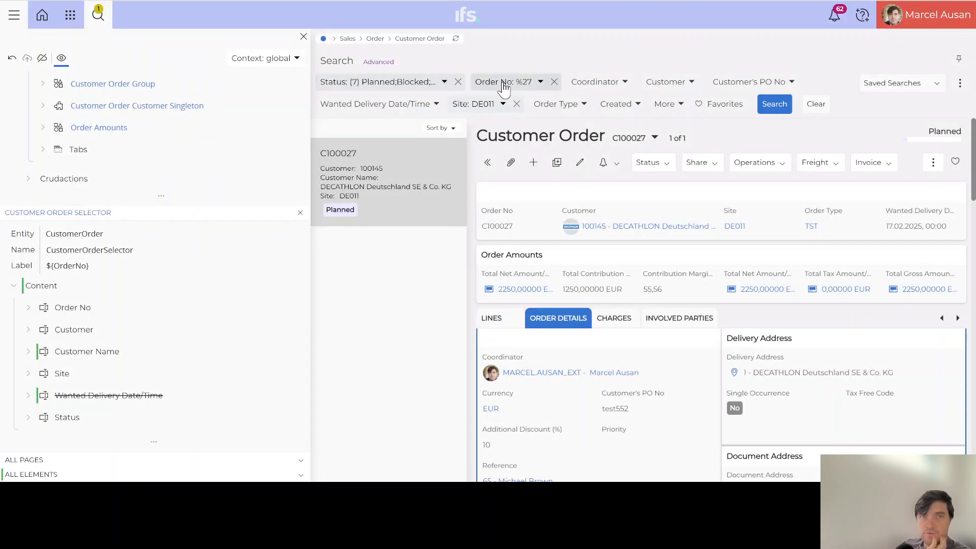
# Clear the Order No filter, rerun the customer order search, and review the selector fields across the listed orders
pyautogui.click(554, 82)
pyautogui.click(775, 106)
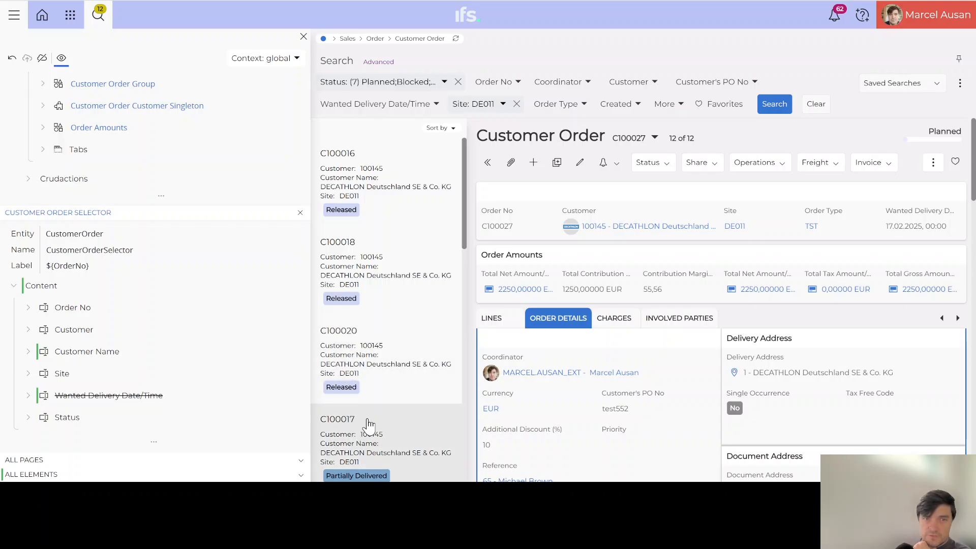
pyautogui.scroll(-2, 369, 425)
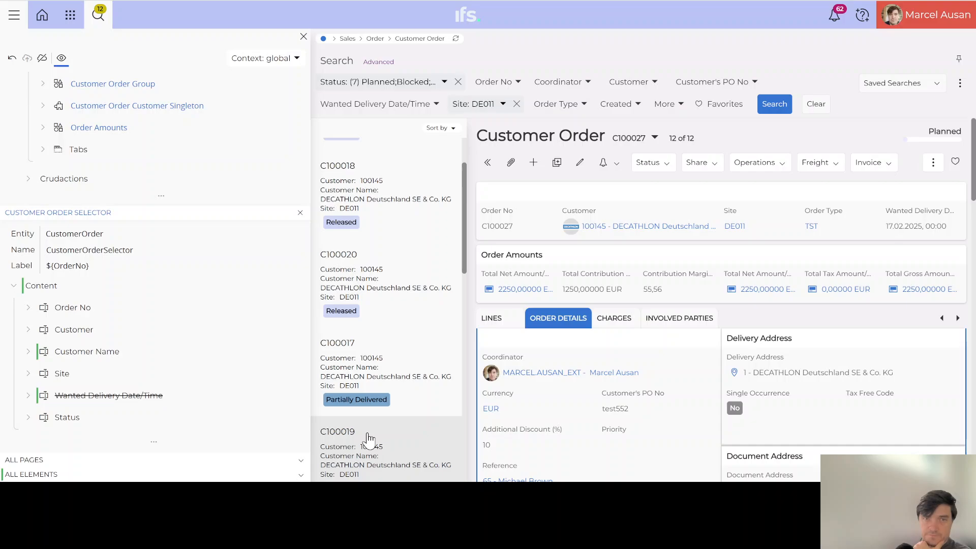
pyautogui.scroll(2, 375, 436)
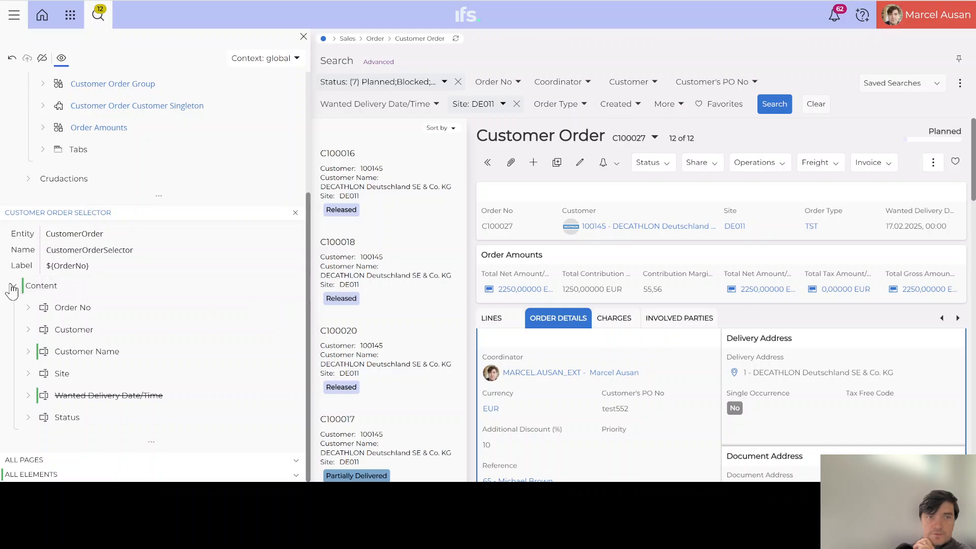
# Collapse the Content of the Customer Order Selector and of the active page, and expand the page's Commandgroups
pyautogui.click(14, 288)
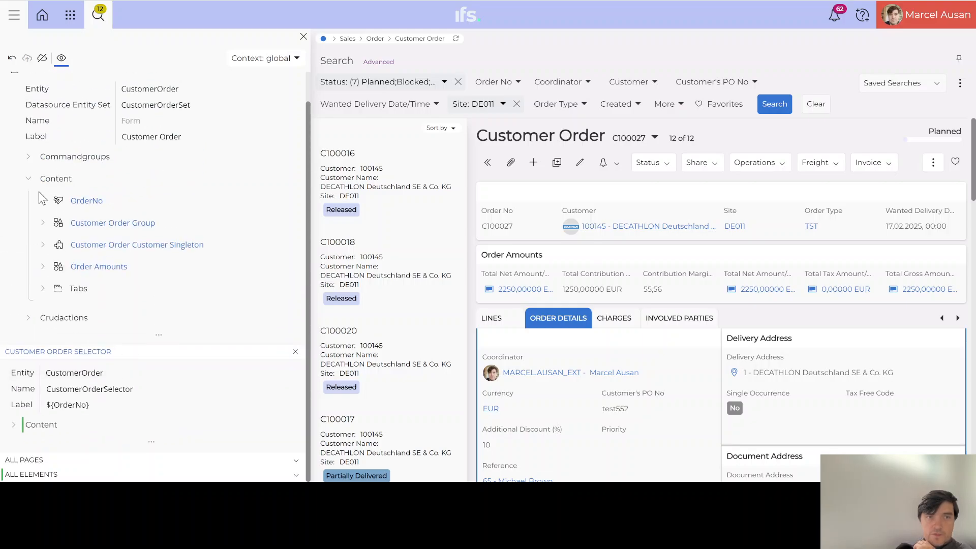
pyautogui.scroll(1, 81, 216)
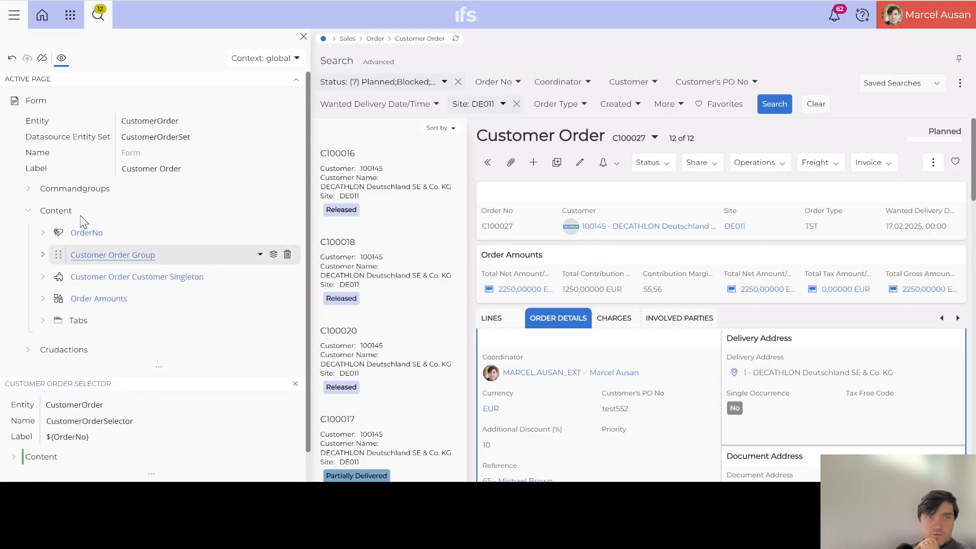
pyautogui.click(28, 211)
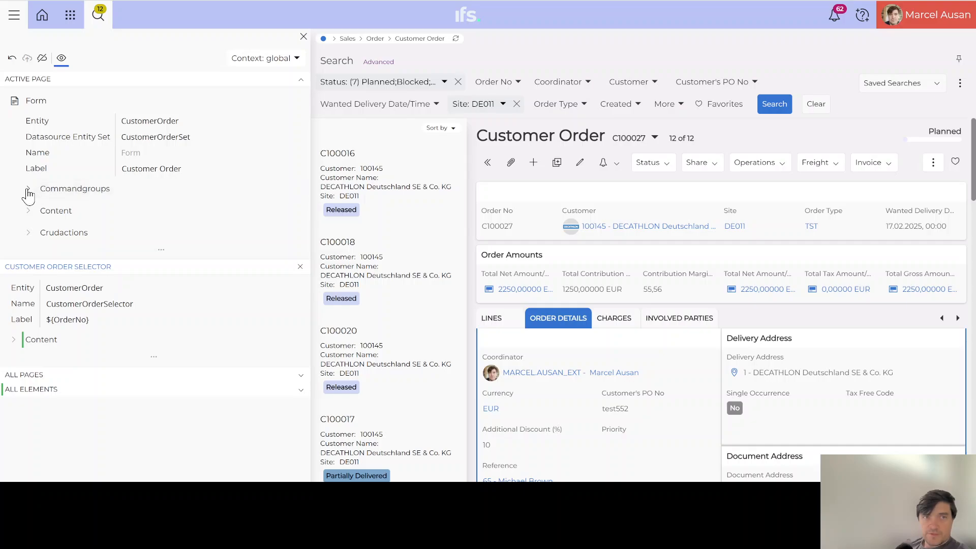
pyautogui.click(28, 192)
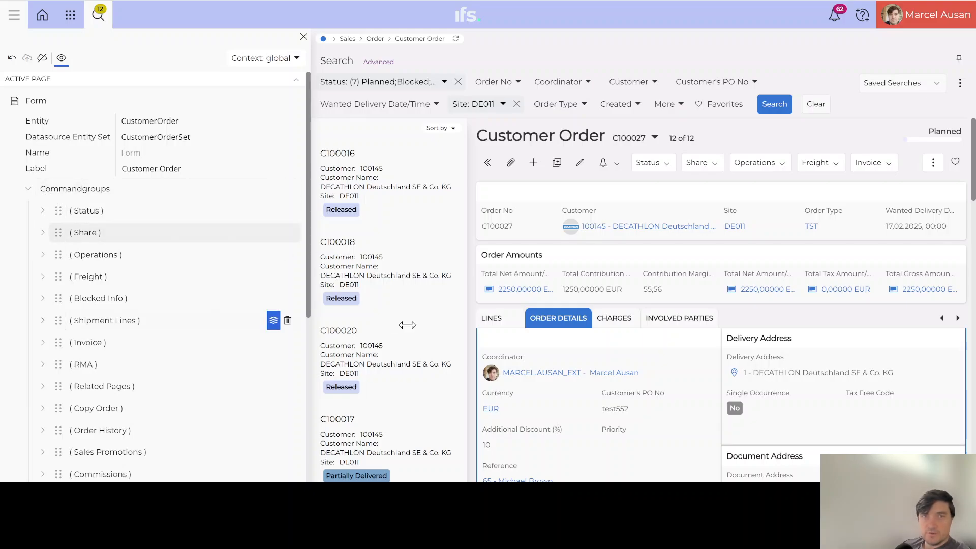
# Show the customer order's lines, select the Cube Reaction Pro line, and select the order number in the header
pyautogui.click(490, 319)
pyautogui.click(486, 418)
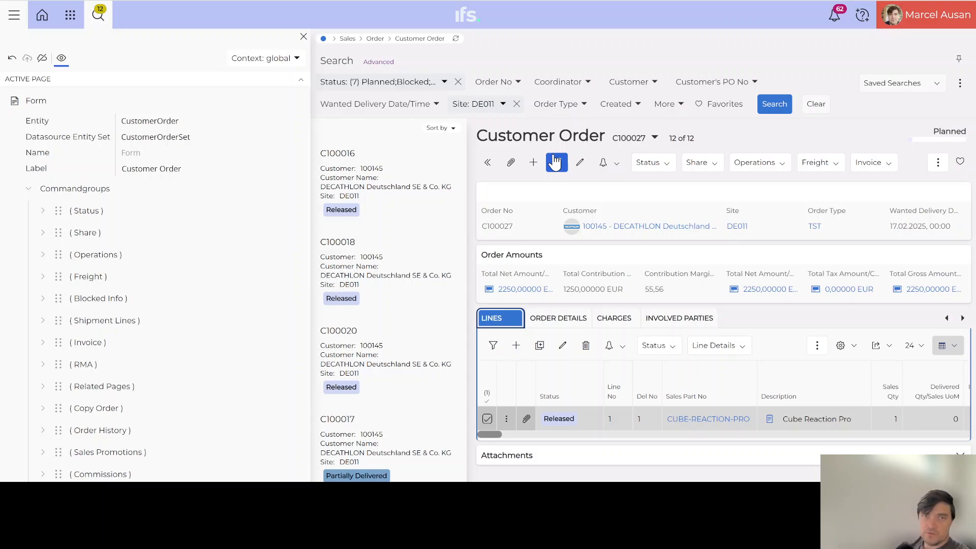
pyautogui.doubleClick(494, 226)
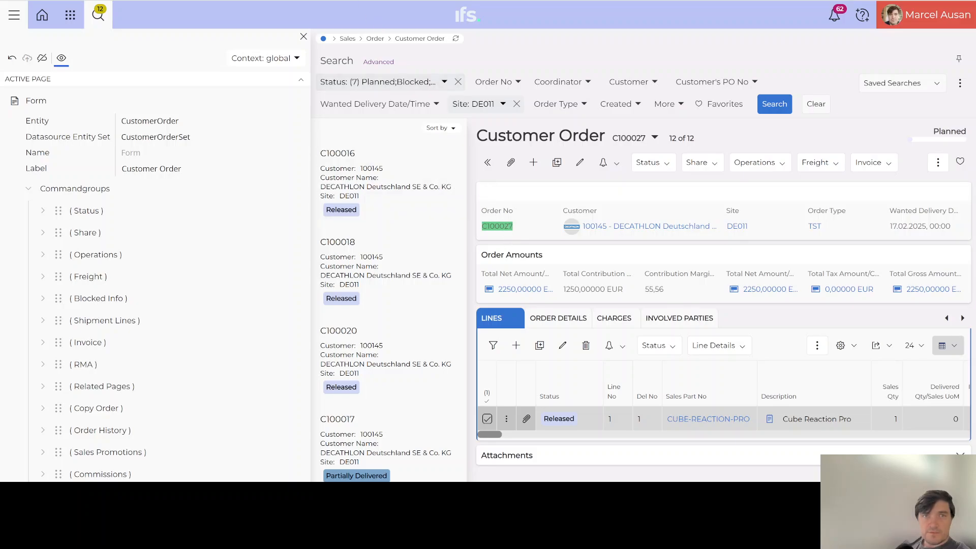
# Find and open the Quick Order Flow Handling page and filter it by the current customer order's number
pyautogui.press('F5')
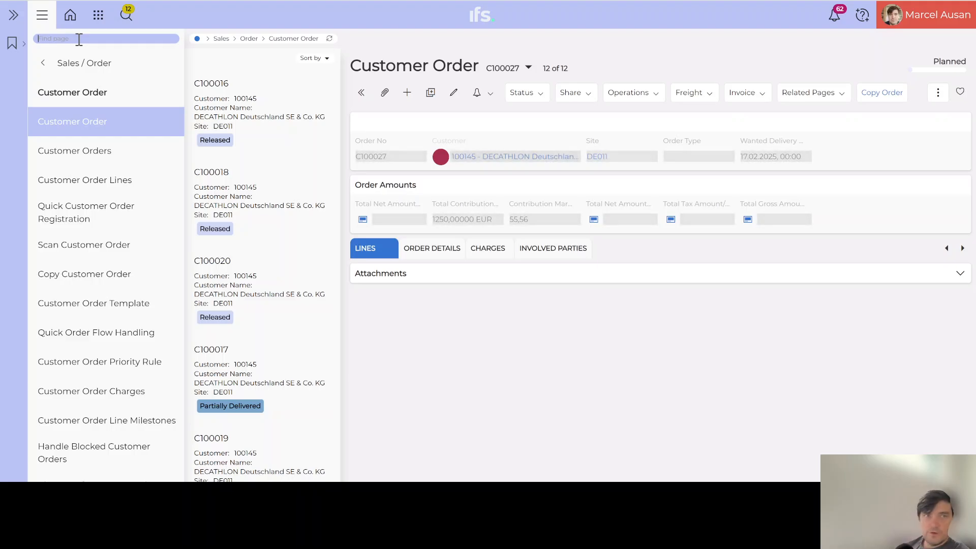
pyautogui.write('quick ord fl')
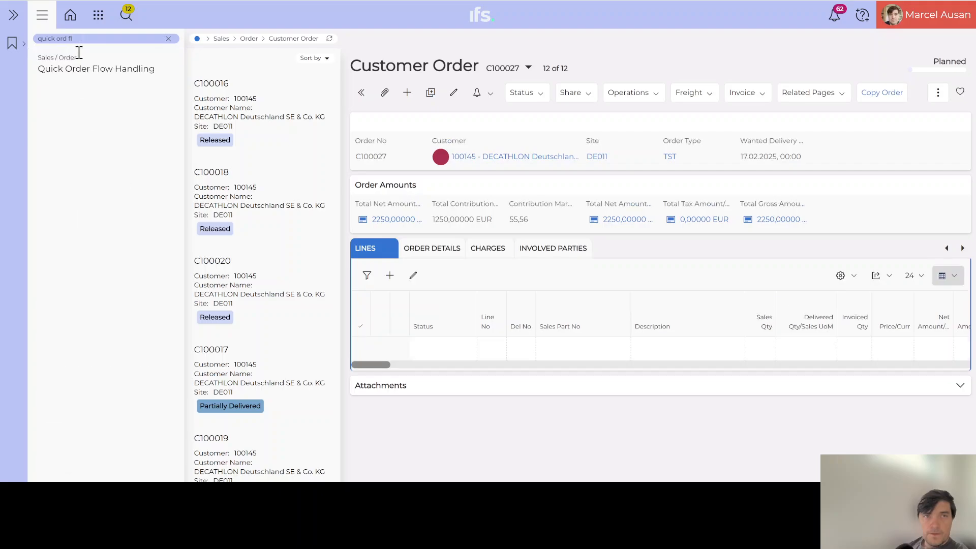
pyautogui.click(79, 68)
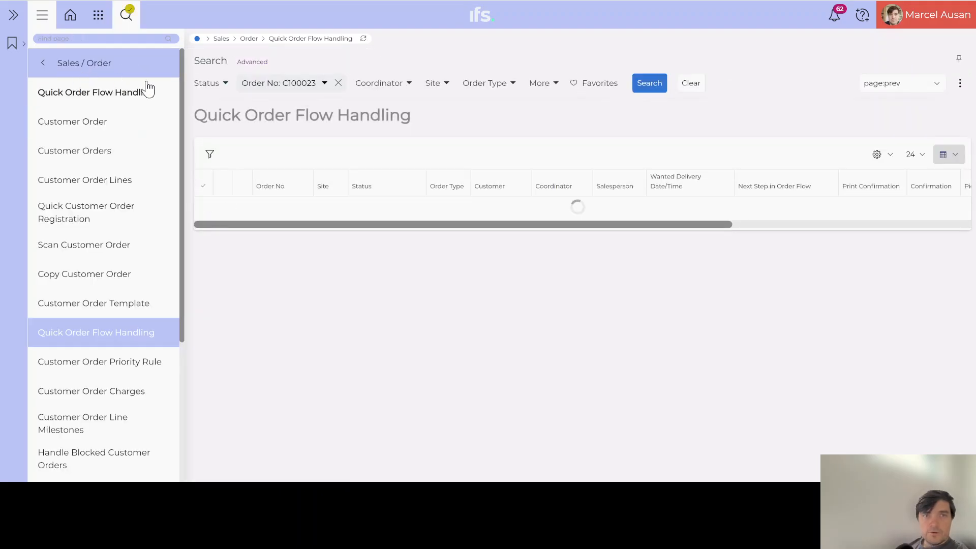
pyautogui.click(301, 85)
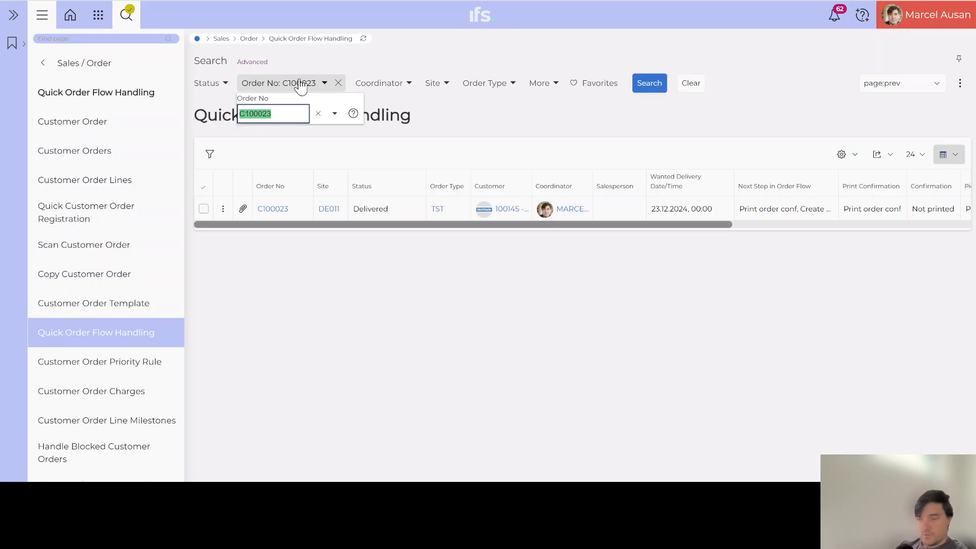
pyautogui.write('C100027')
pyautogui.press('Return')
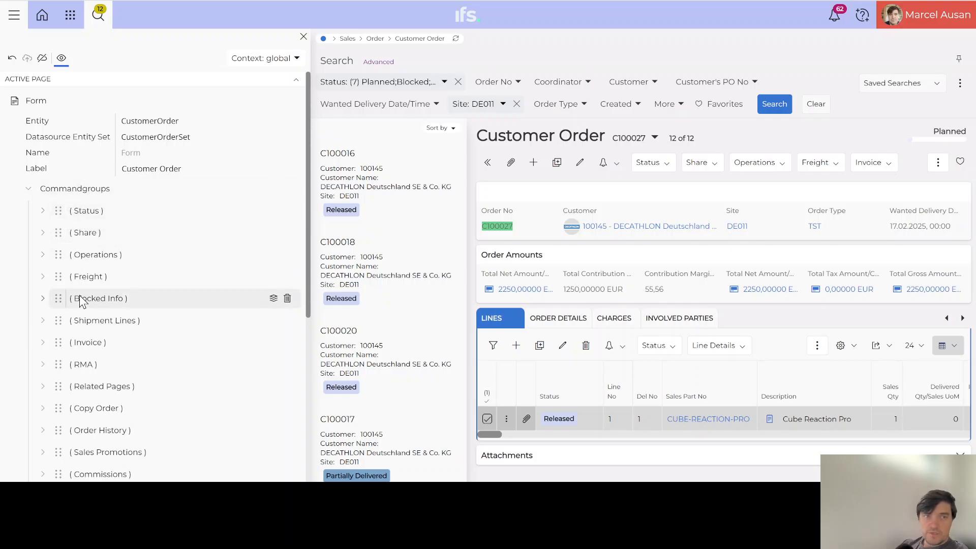
# Remove the Freight command group from the Customer Order page's Commandgroups, and save and publish the change
pyautogui.scroll(-5, 81, 229)
pyautogui.scroll(2, 83, 312)
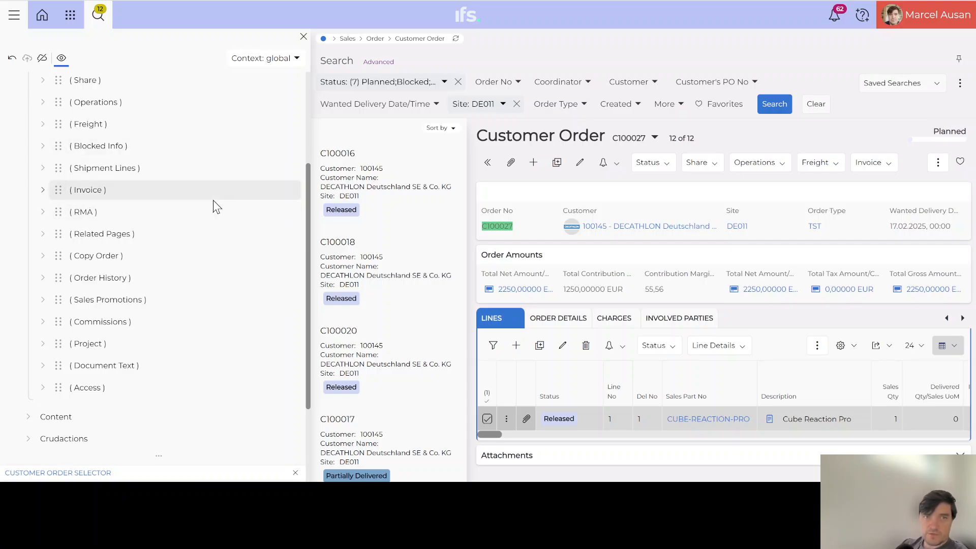
pyautogui.moveTo(280, 193)
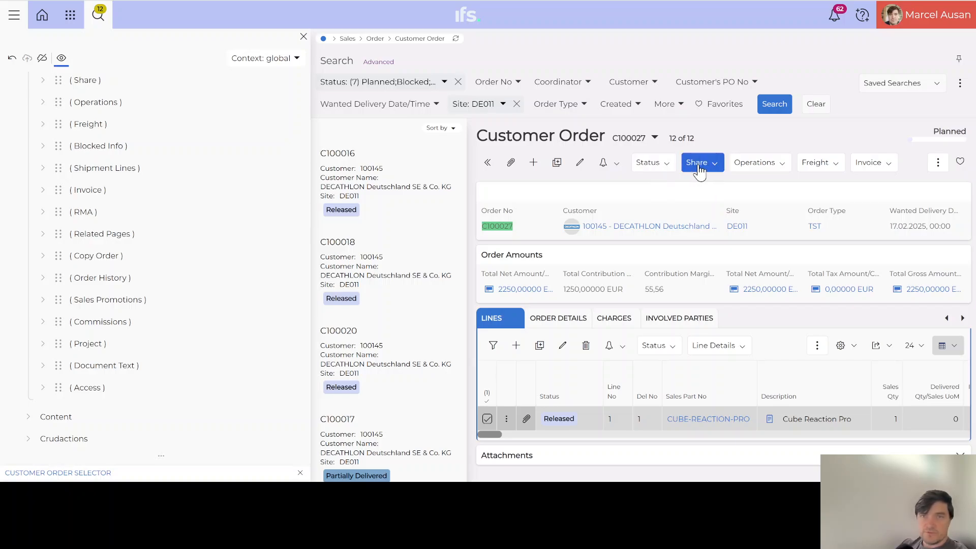
pyautogui.click(816, 164)
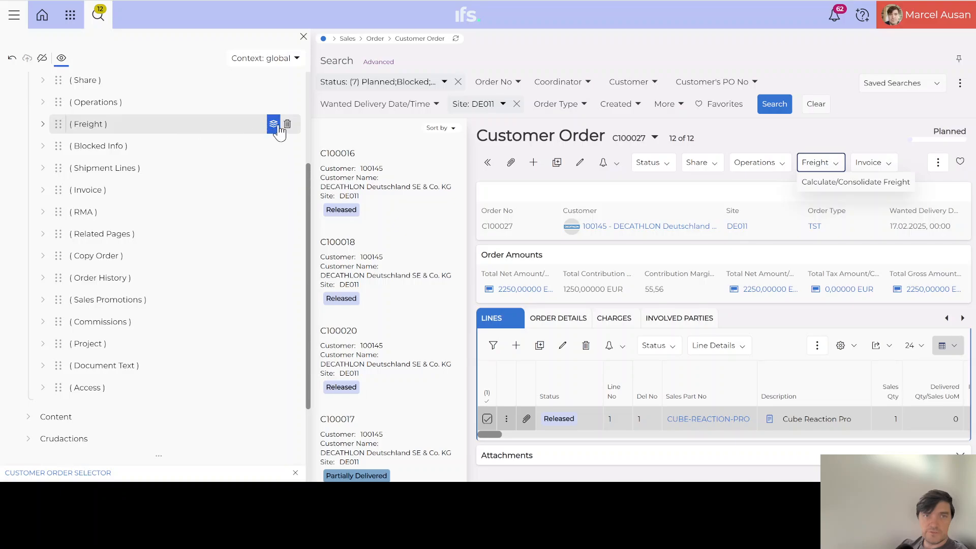
pyautogui.click(278, 127)
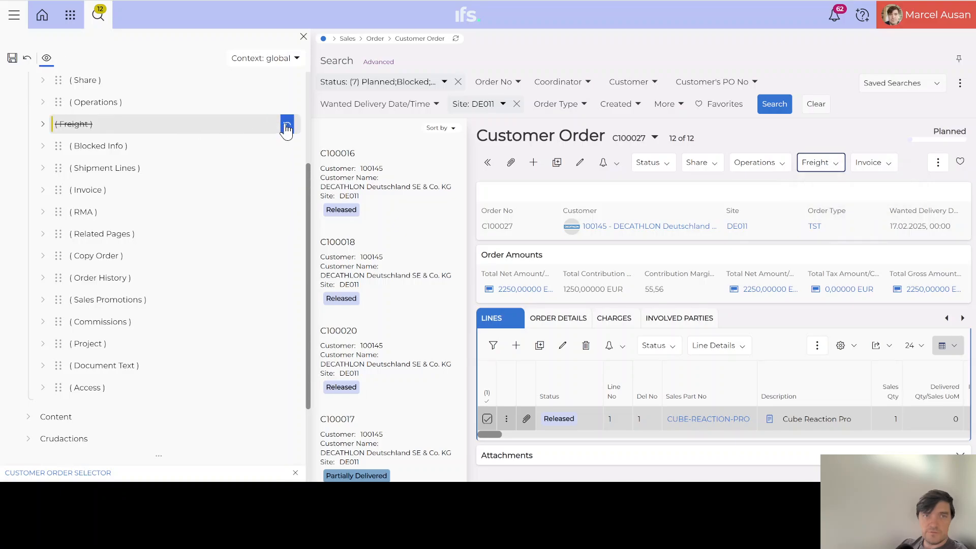
pyautogui.click(12, 60)
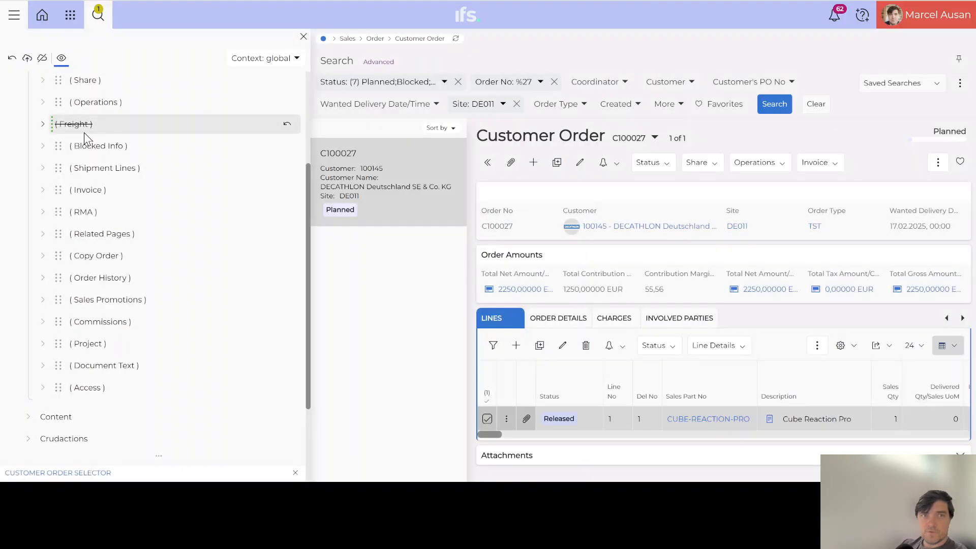
pyautogui.click(27, 58)
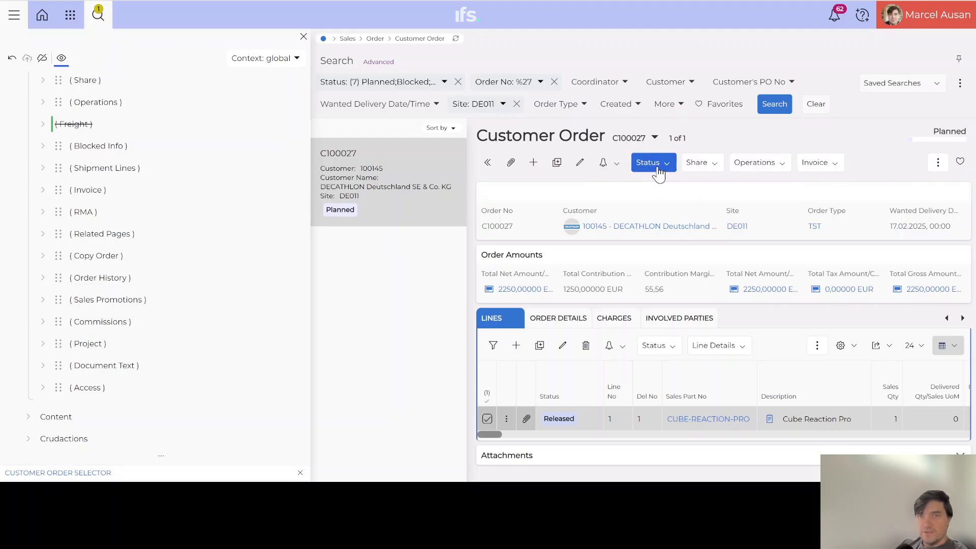
# Examine the order's remaining commands, the element types that can be added to Commandgroups, and the Share commands
pyautogui.click(939, 164)
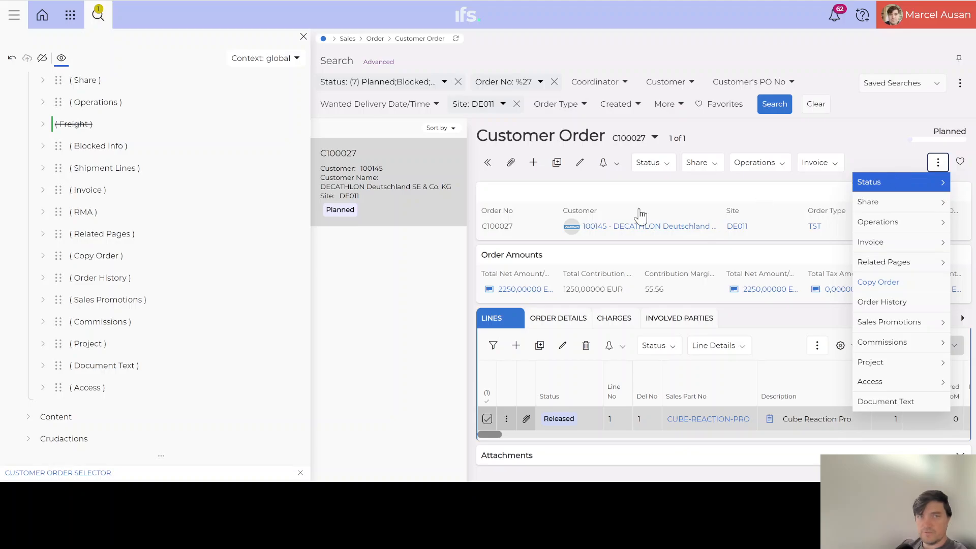
pyautogui.click(369, 298)
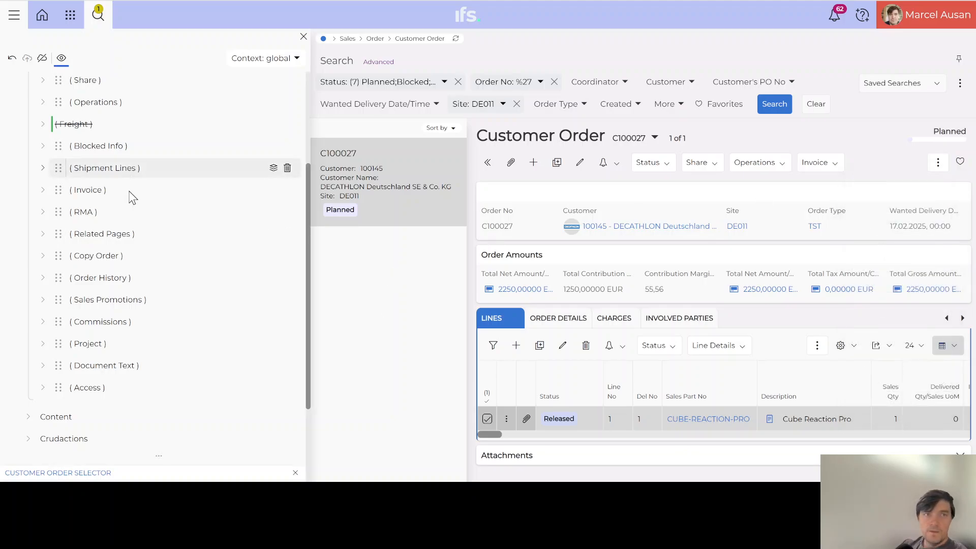
pyautogui.scroll(2, 127, 214)
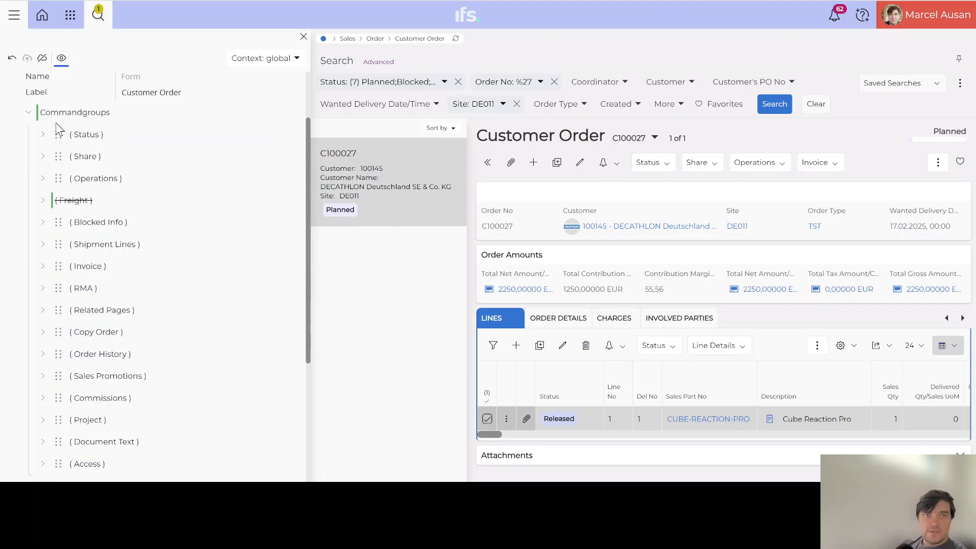
pyautogui.click(258, 113)
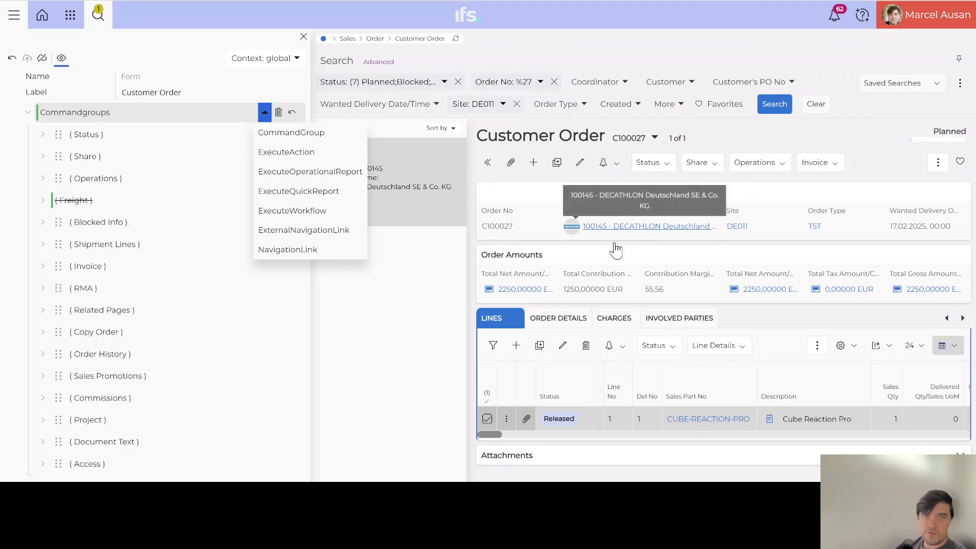
pyautogui.click(710, 168)
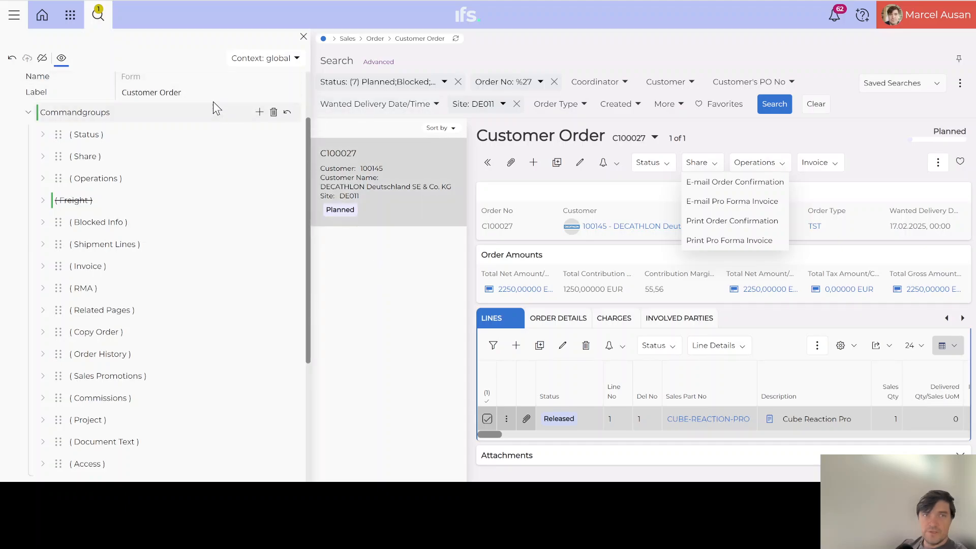
# Add a CommandGroup named Quick Order Flow to Commandgroups and move it above Status as the first group
pyautogui.click(259, 113)
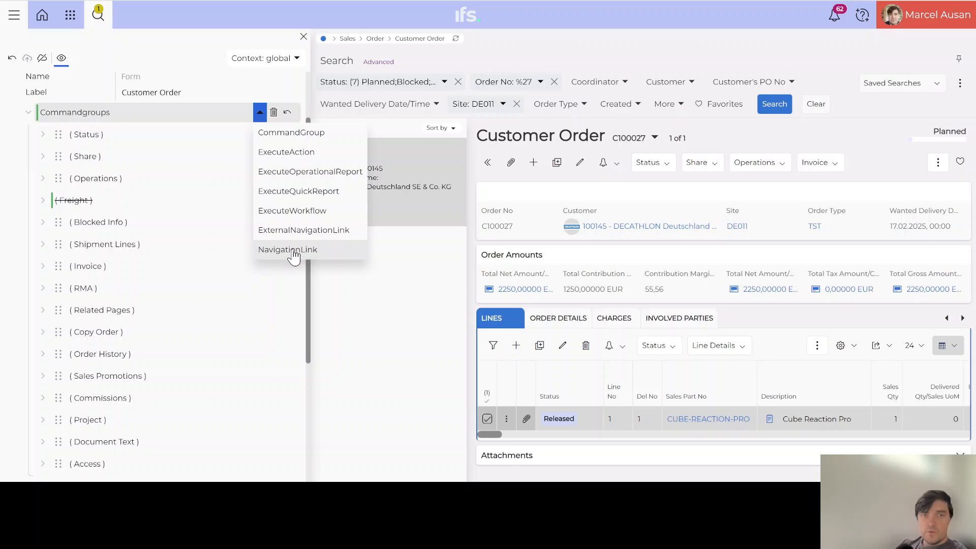
pyautogui.click(284, 134)
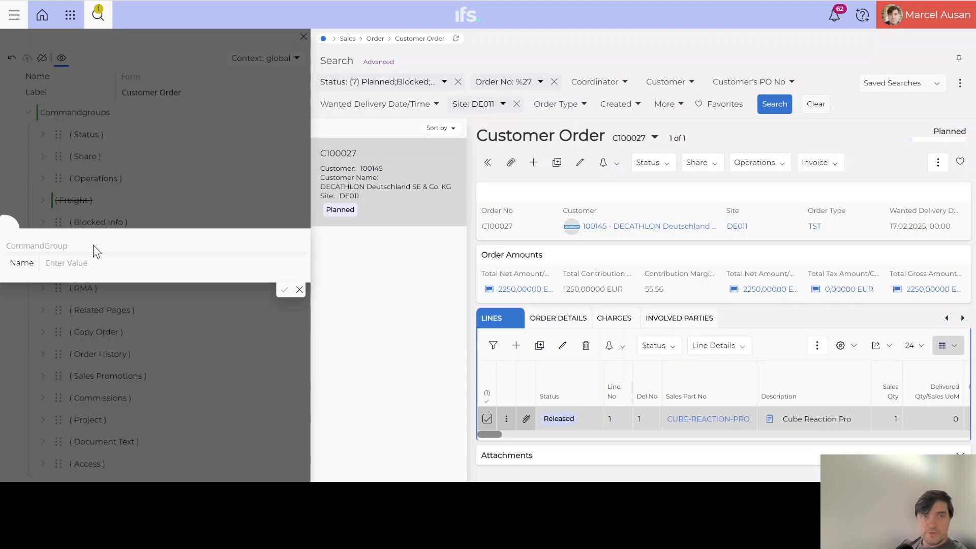
pyautogui.click(66, 262)
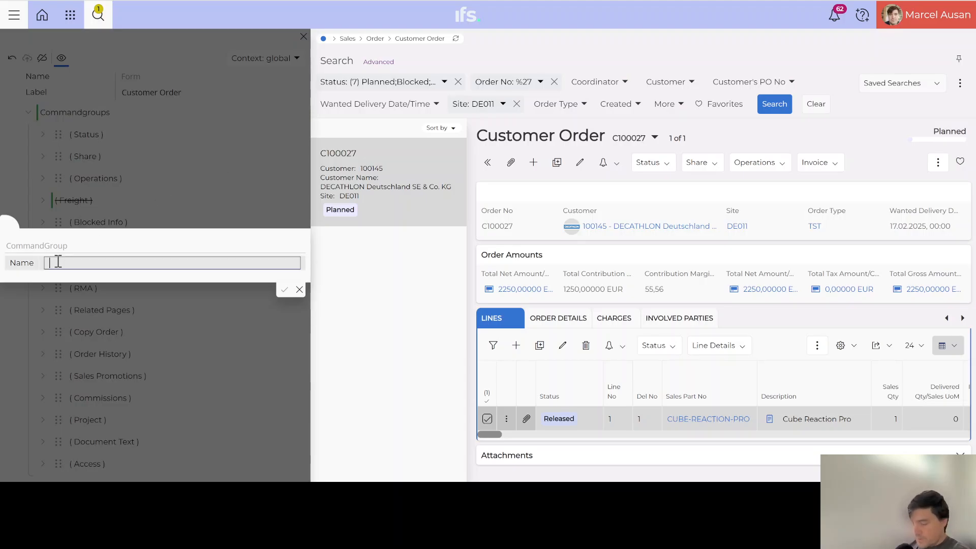
pyautogui.write('Quick Or')
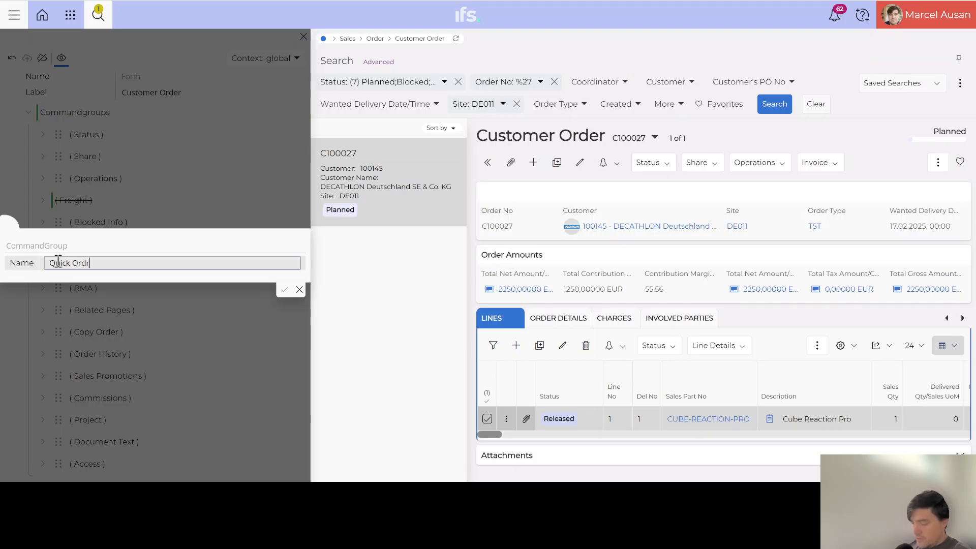
pyautogui.write('der Flow')
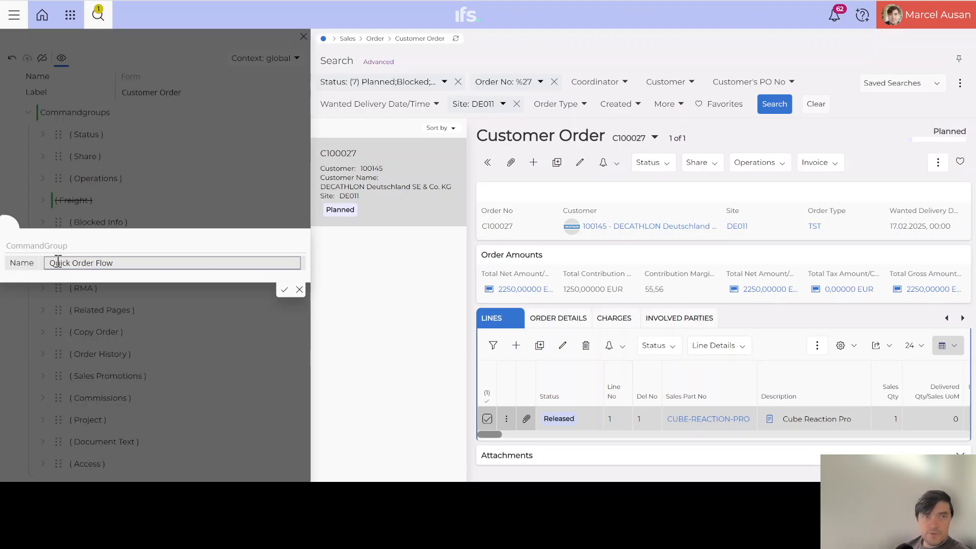
pyautogui.click(284, 288)
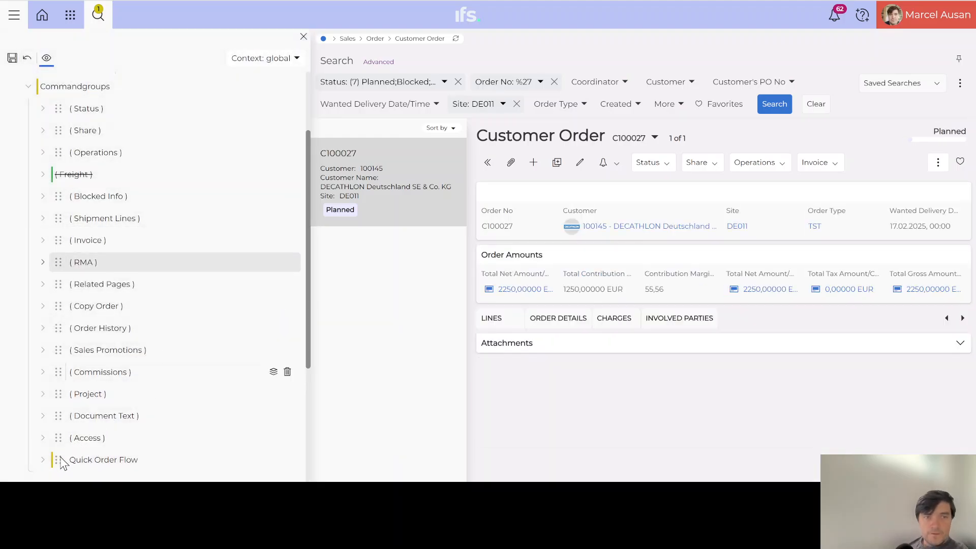
pyautogui.moveTo(62, 462); pyautogui.dragTo(52, 97)
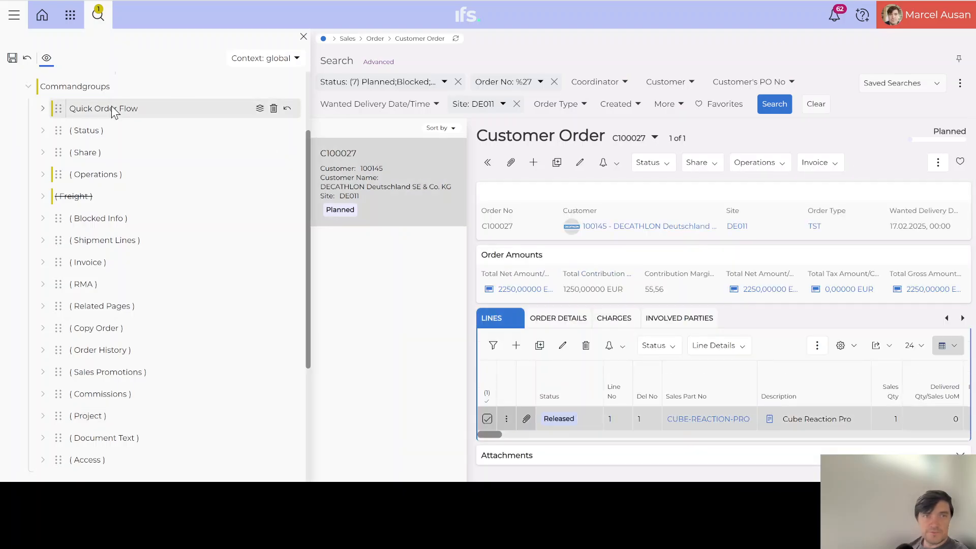
# Add a NavigationLink labelled Quick Order Flow to the Quick Order Flow group's Content, targeting the page QuickOrderFlowHandling/List
pyautogui.click(43, 109)
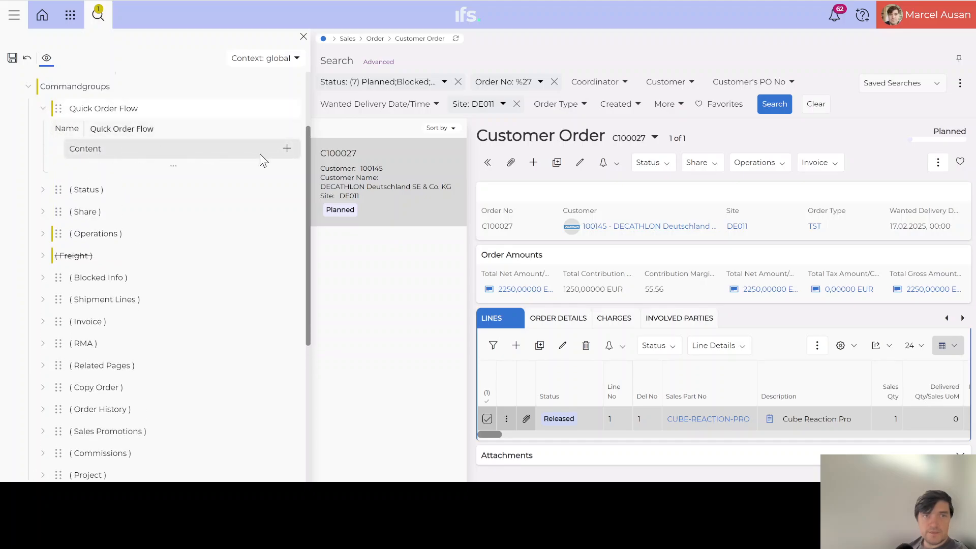
pyautogui.click(286, 149)
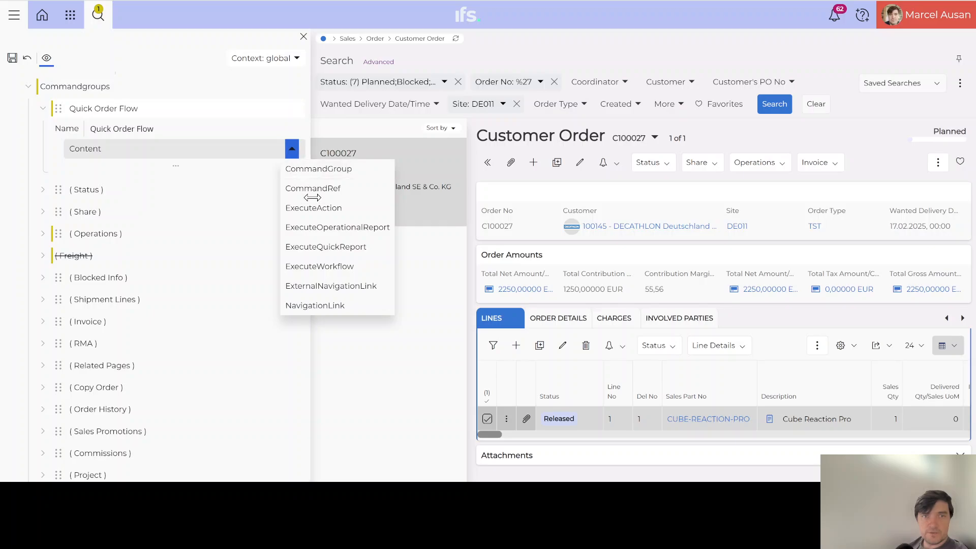
pyautogui.click(318, 305)
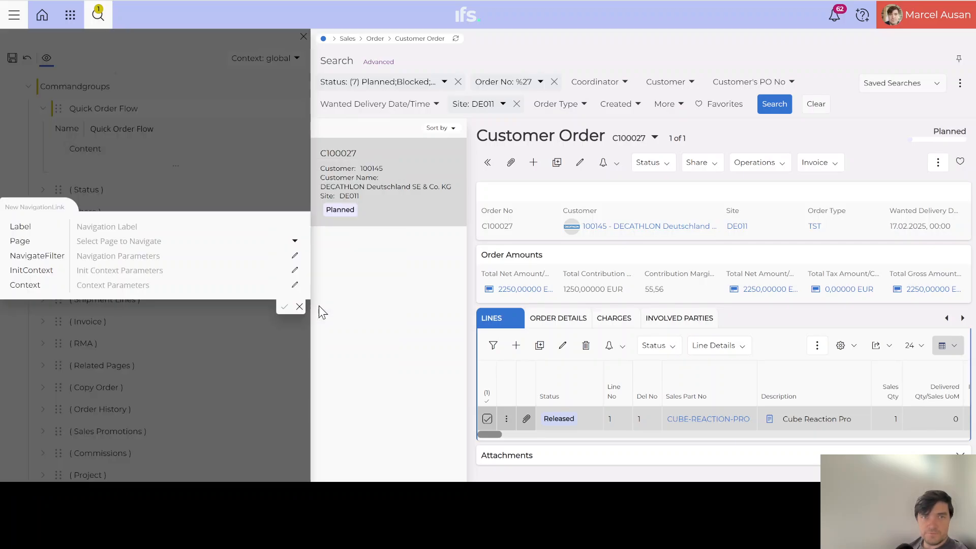
pyautogui.click(109, 227)
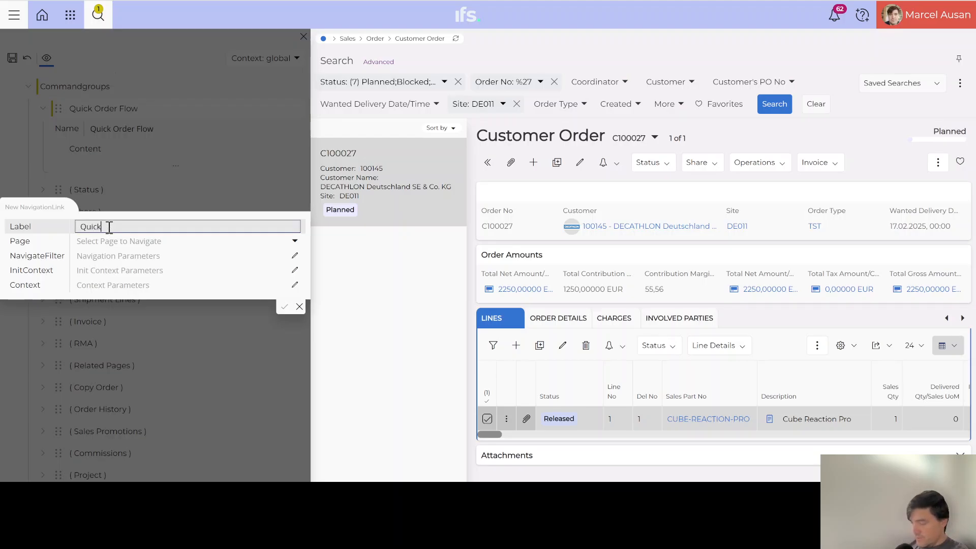
pyautogui.write('Quick Order Flow')
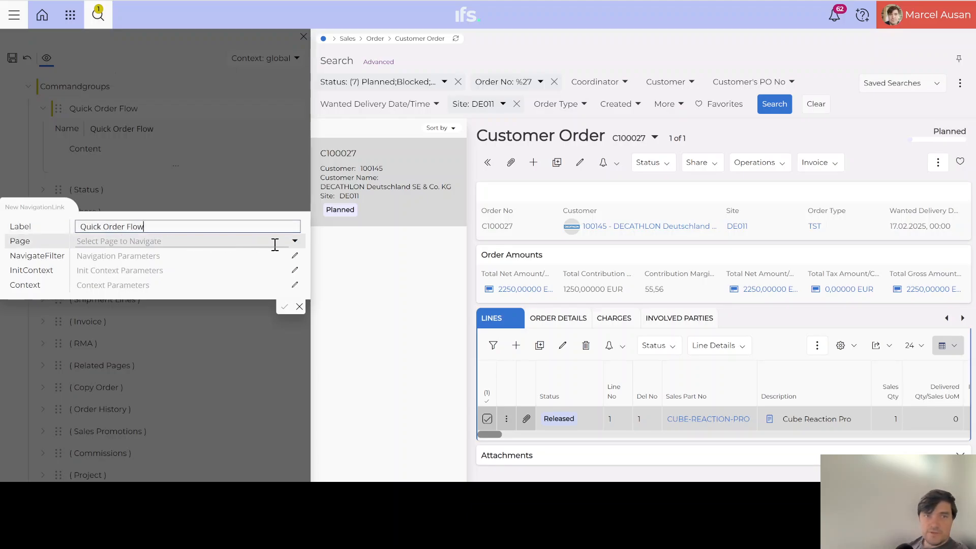
pyautogui.click(295, 242)
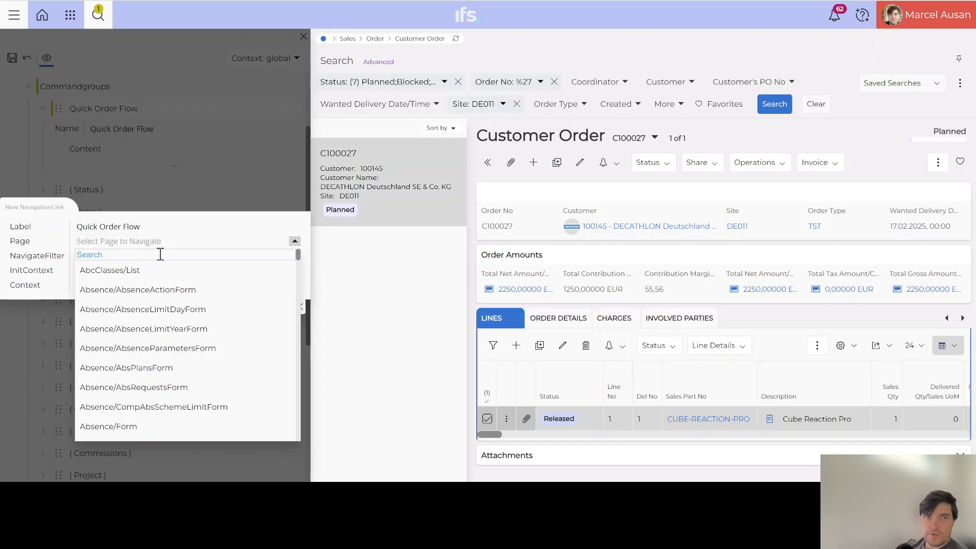
pyautogui.click(102, 255)
pyautogui.write('QuickOrd')
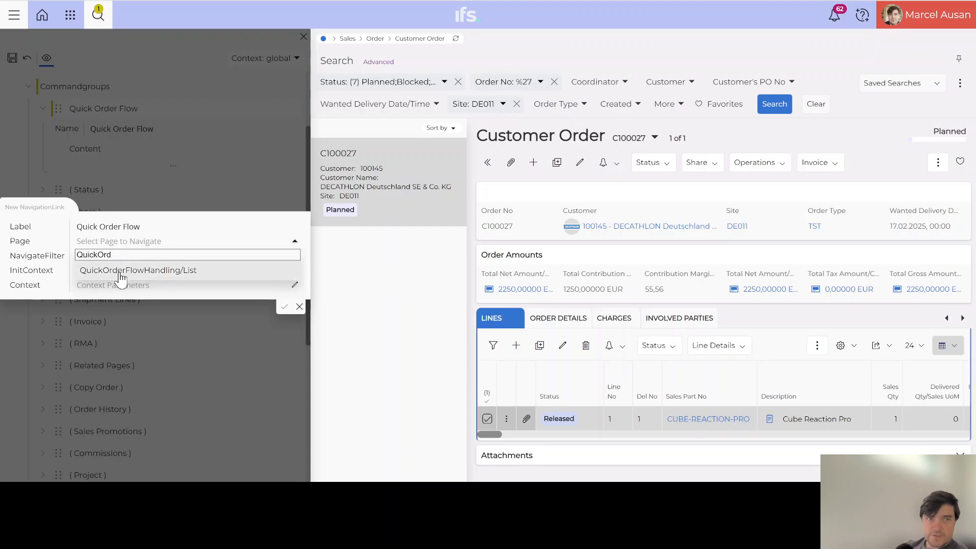
pyautogui.click(178, 272)
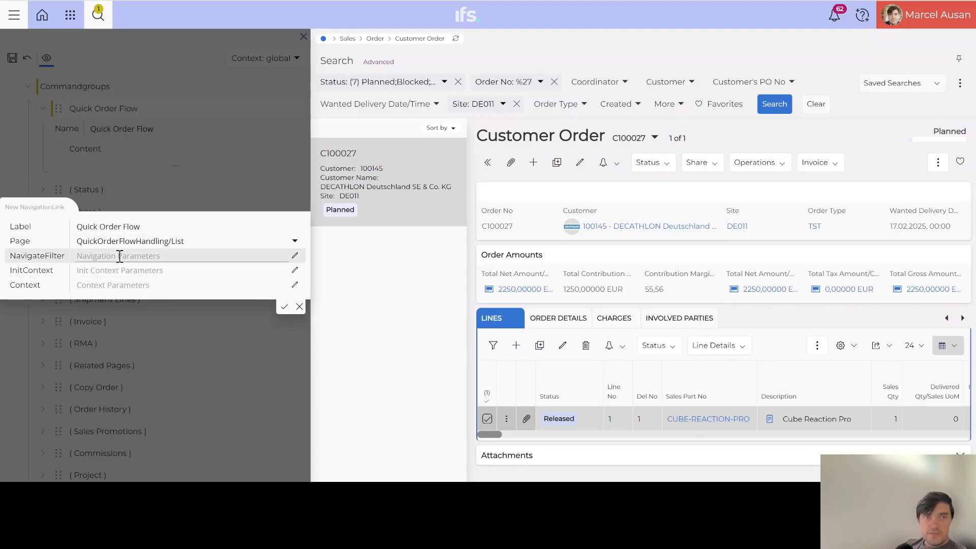
# Start the link's NavigateFilter and choose OrderNo as its destination attribute
pyautogui.click(293, 256)
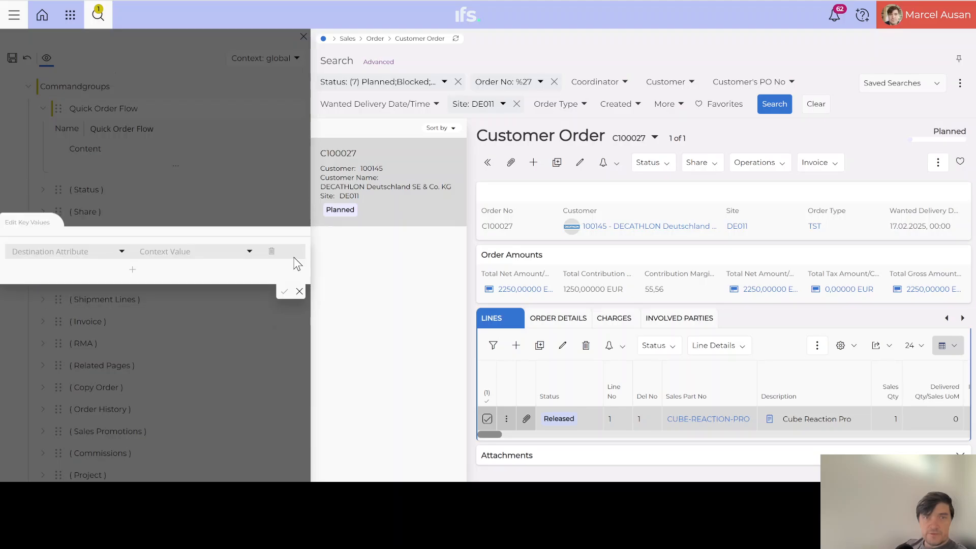
pyautogui.click(121, 252)
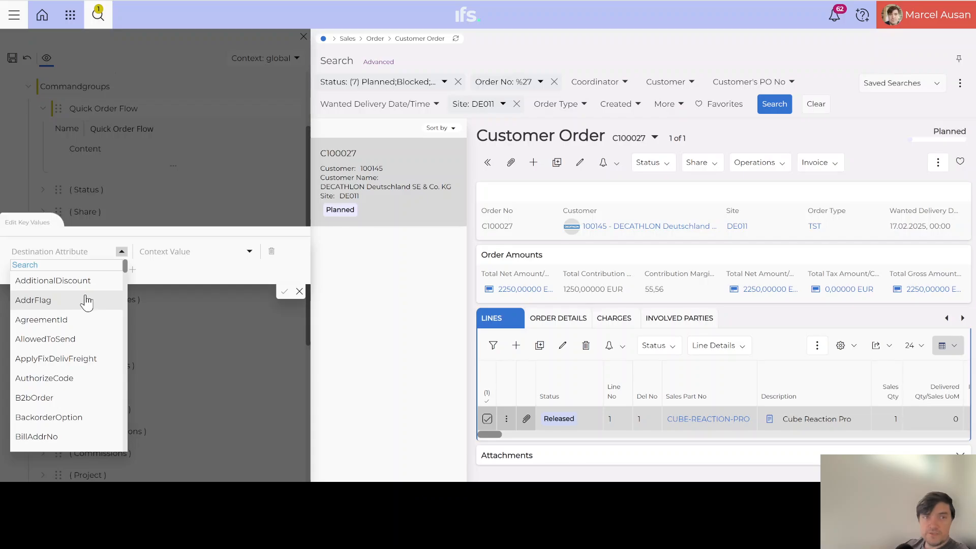
pyautogui.scroll(-15, 70, 327)
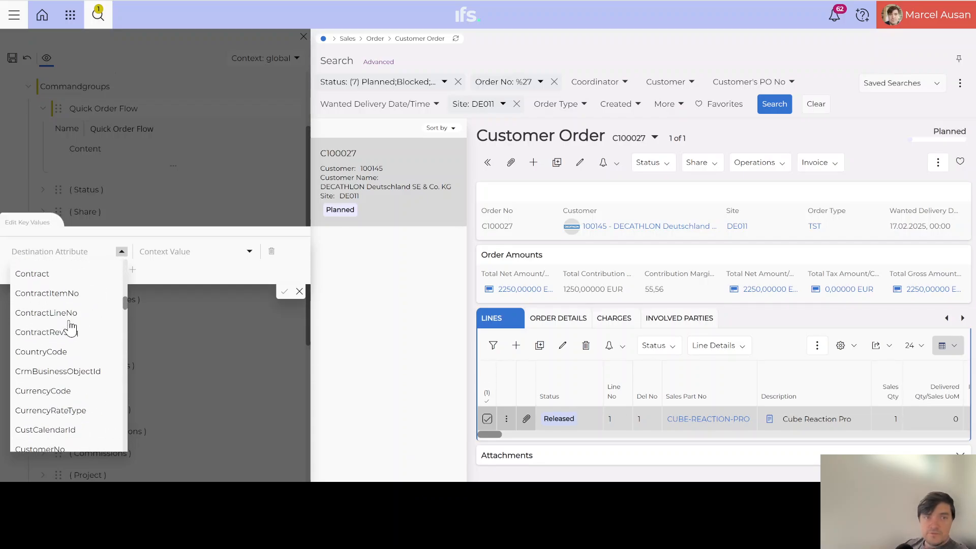
pyautogui.scroll(15, 70, 327)
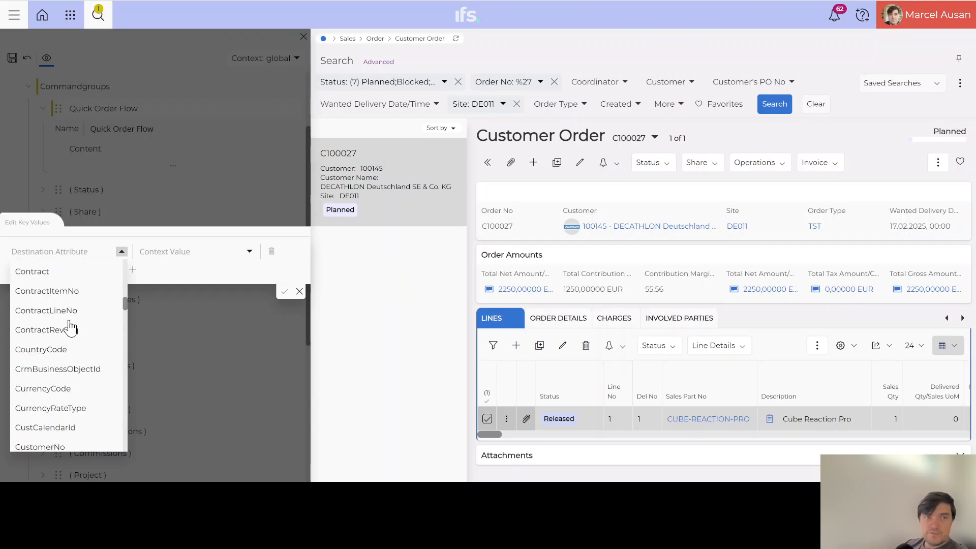
pyautogui.scroll(-2, 62, 371)
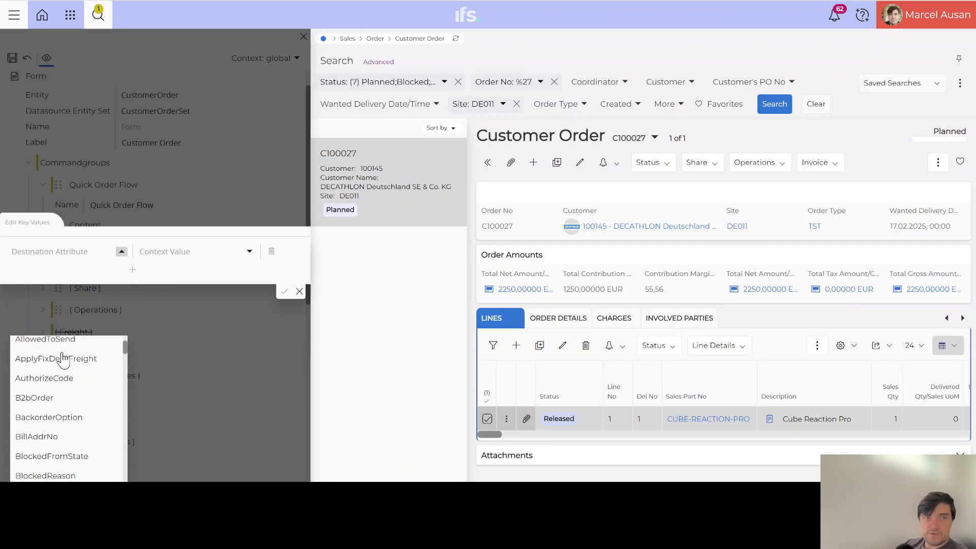
pyautogui.scroll(2, 62, 371)
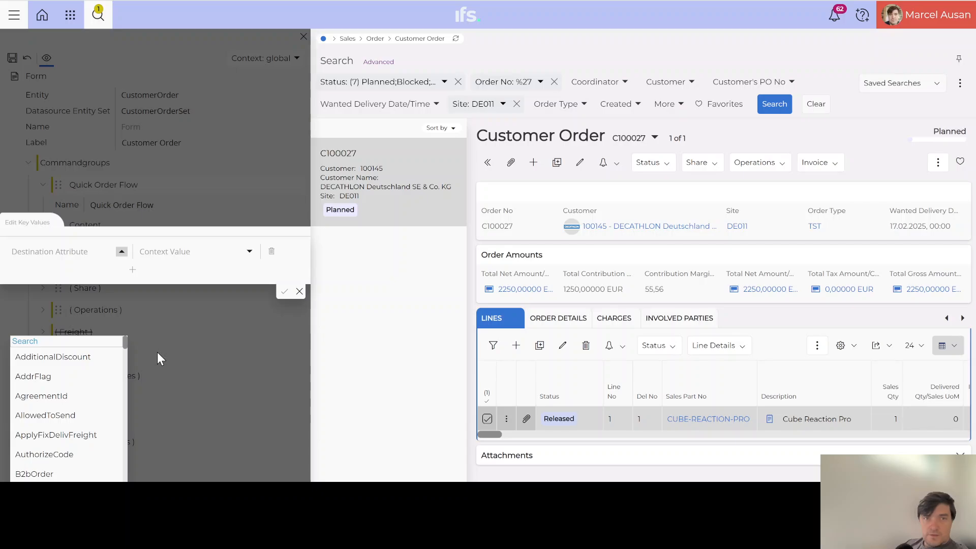
pyautogui.click(53, 341)
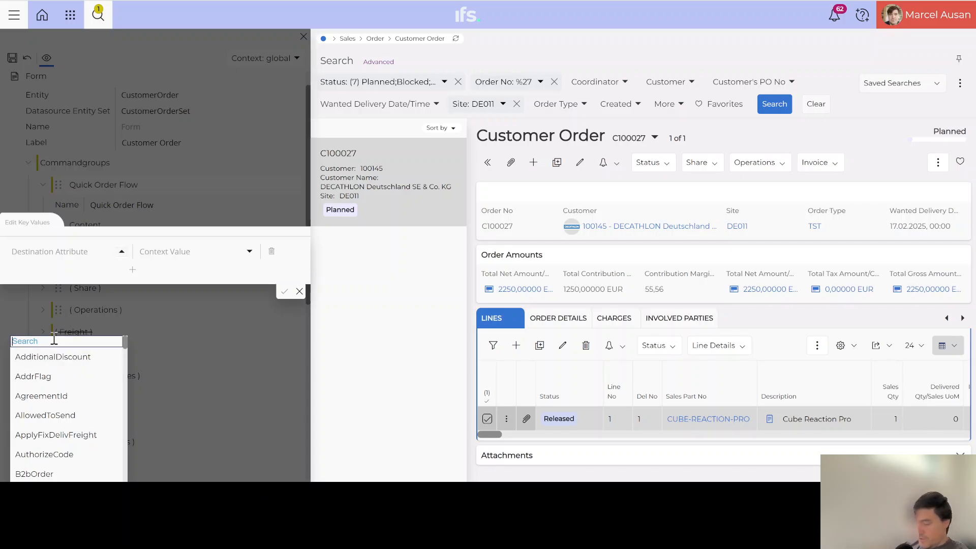
pyautogui.write('ORDERN')
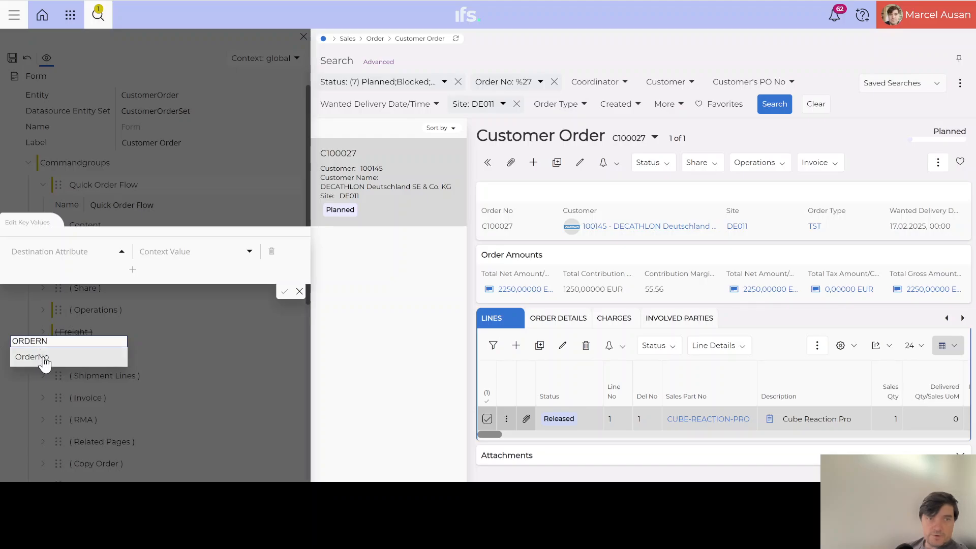
pyautogui.click(44, 356)
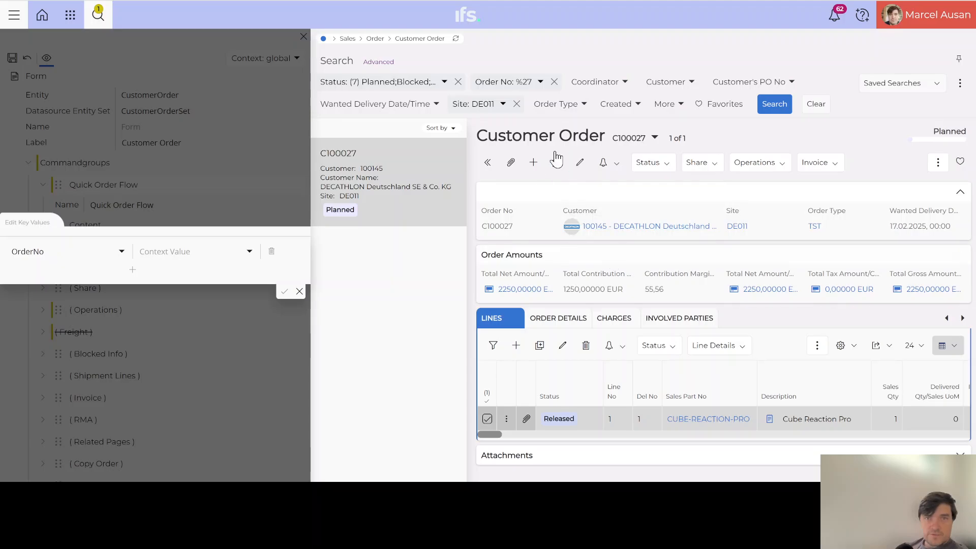
# Set the filter's context value to the page's OrderNo and confirm the key values
pyautogui.click(211, 253)
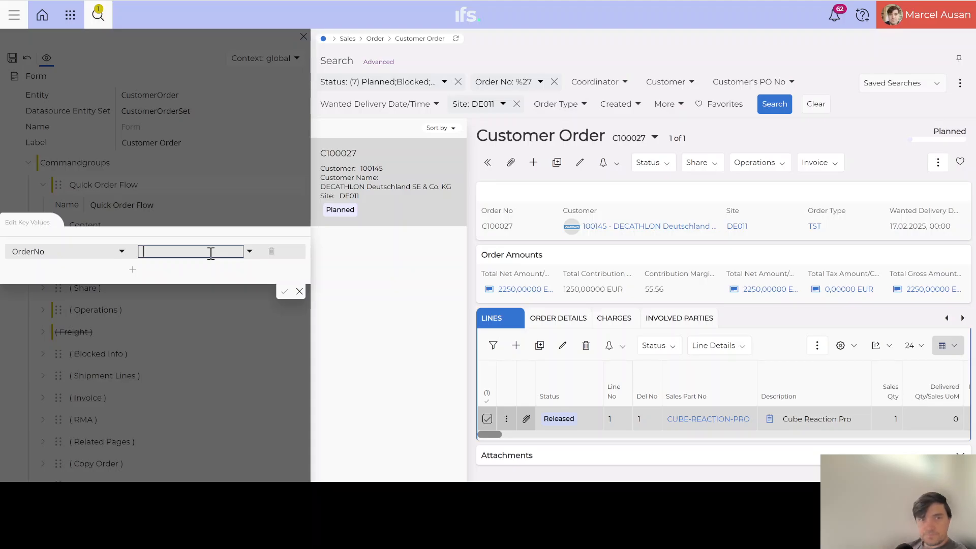
pyautogui.click(249, 251)
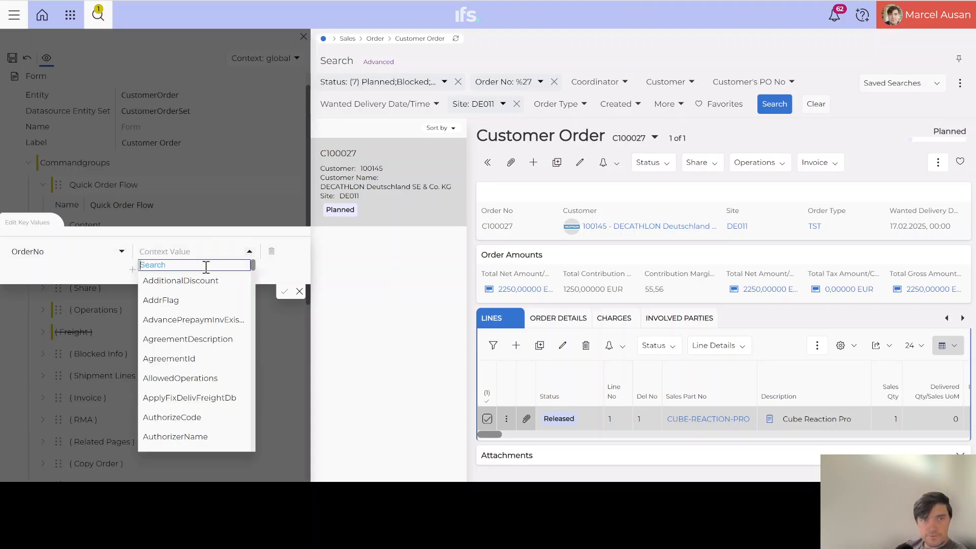
pyautogui.write('Order')
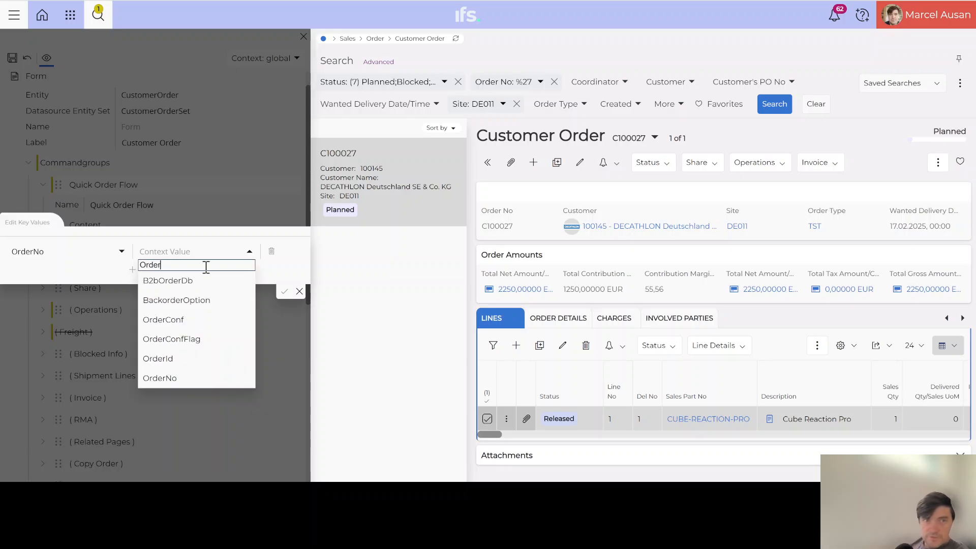
pyautogui.click(159, 378)
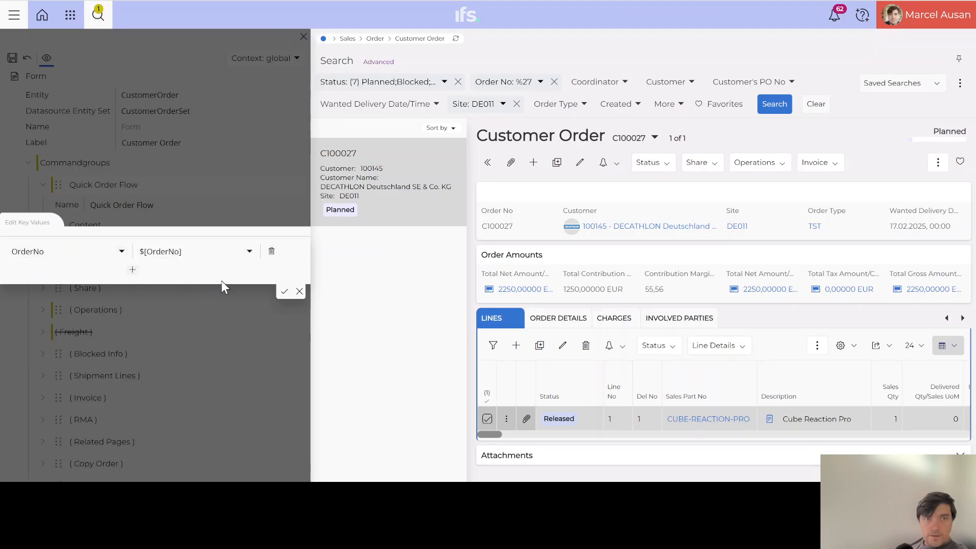
pyautogui.click(283, 293)
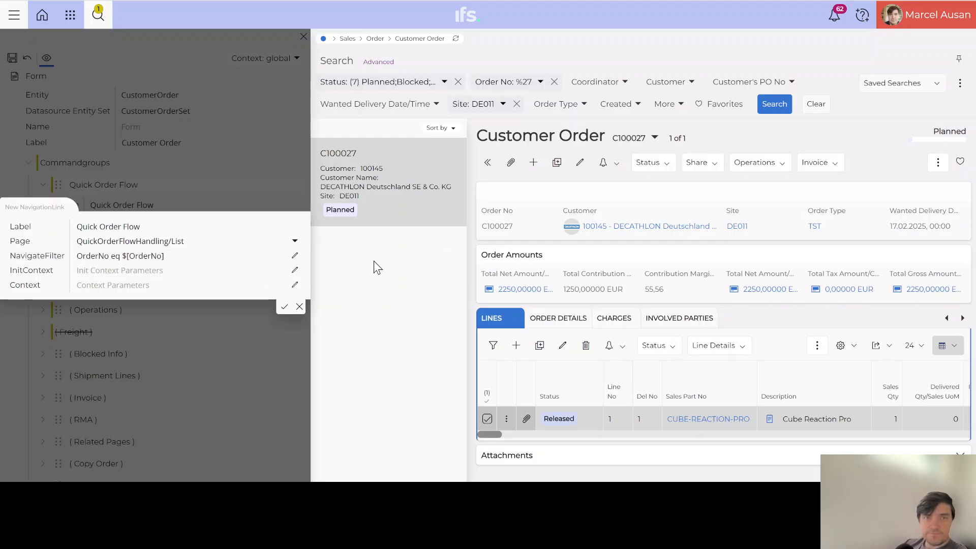
# Confirm the new navigation link, and save and publish the Customer Order page change
pyautogui.click(283, 309)
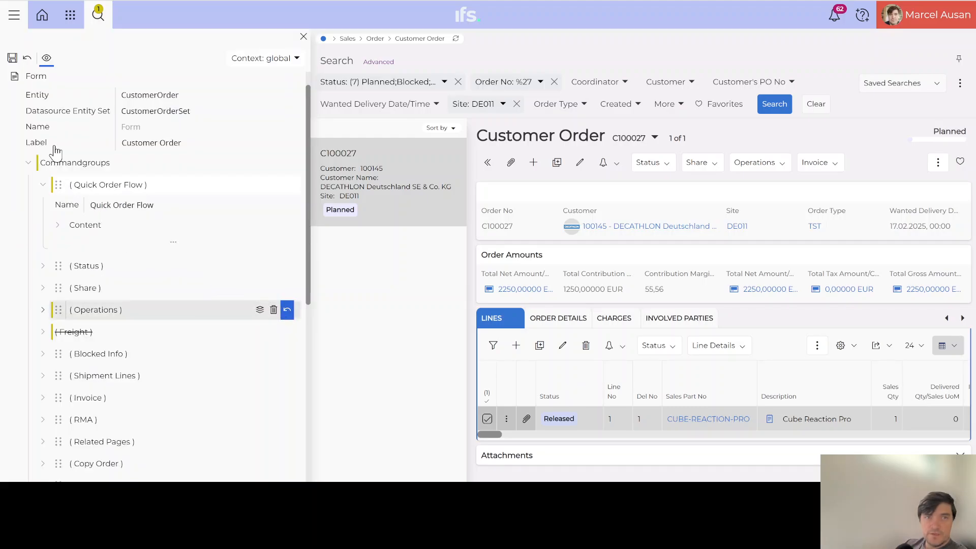
pyautogui.click(12, 58)
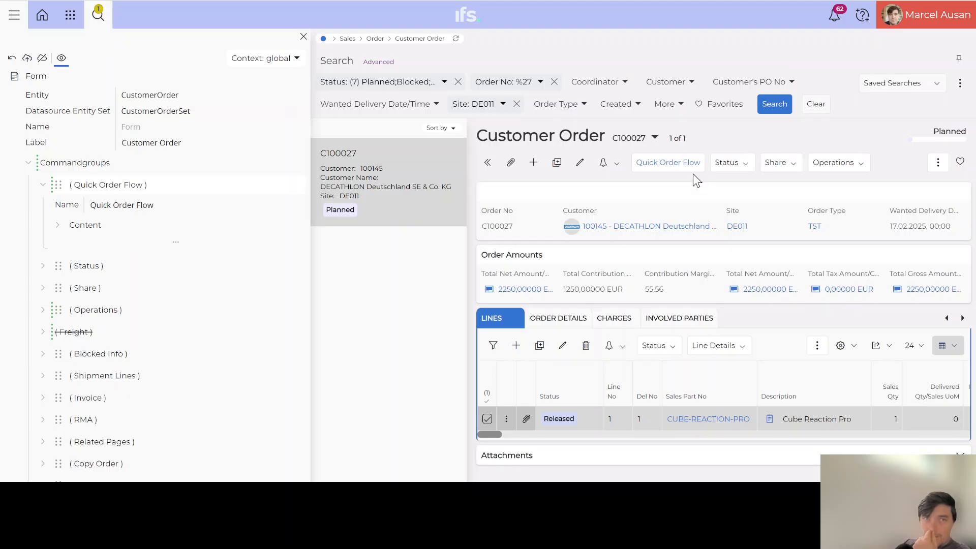
pyautogui.click(27, 58)
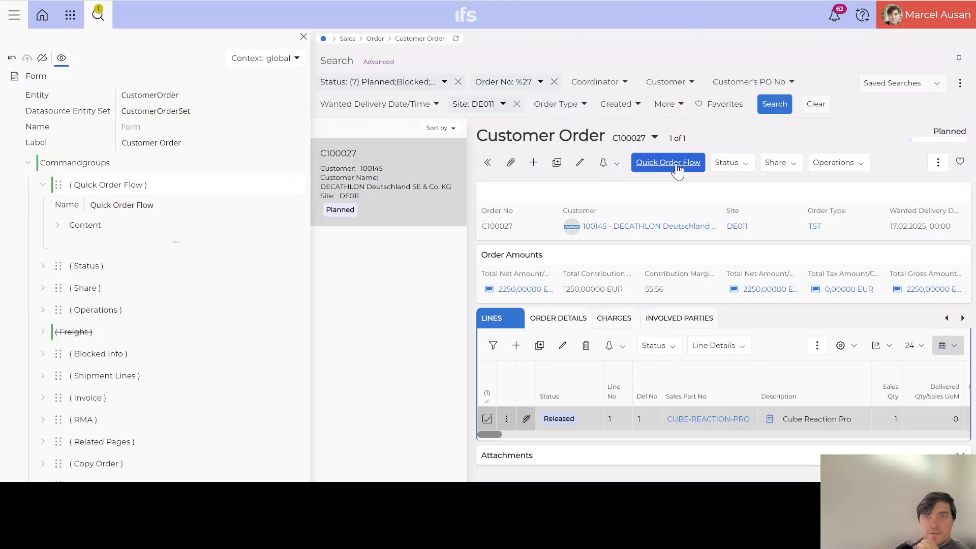
# Test the Quick Order Flow link, check the target page's order filter and the order's available commands, and return to Customer Order
pyautogui.click(677, 171)
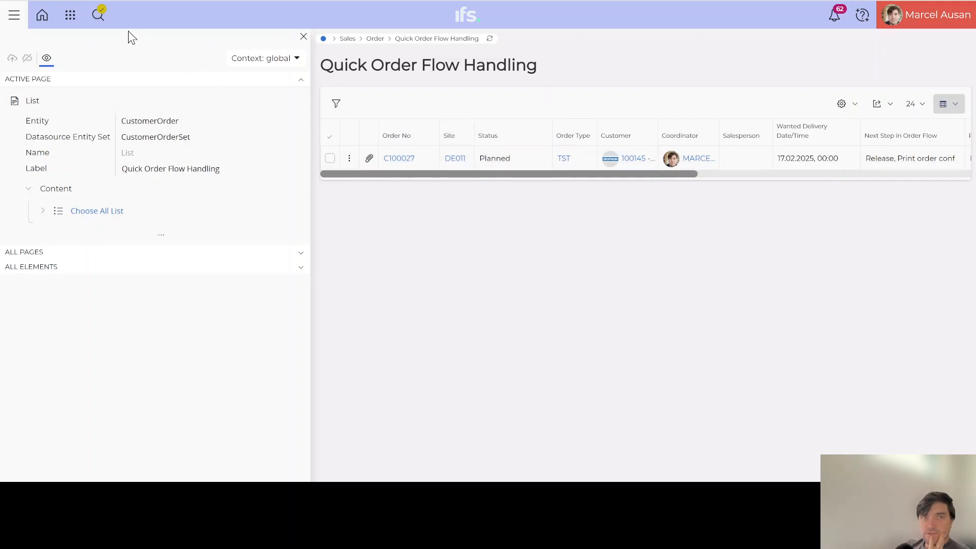
pyautogui.click(100, 20)
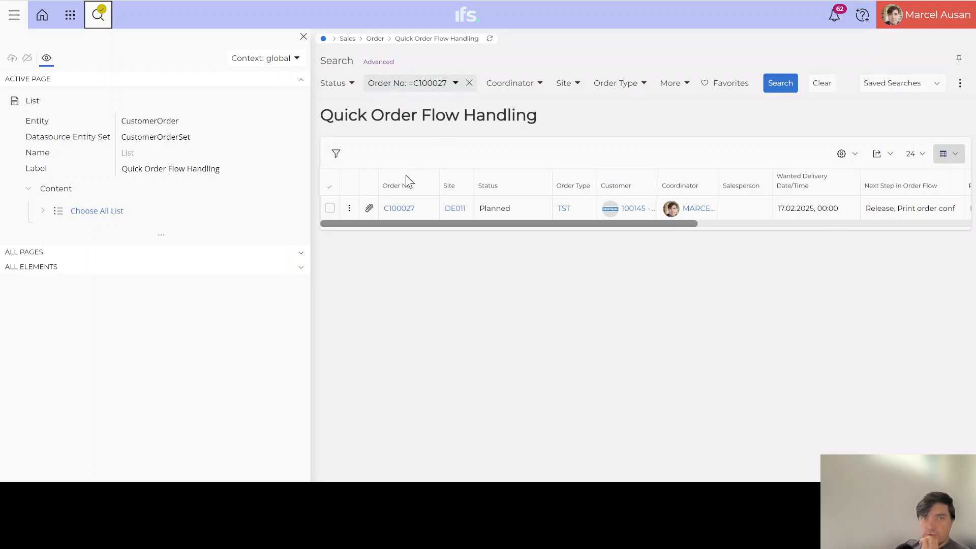
pyautogui.click(329, 208)
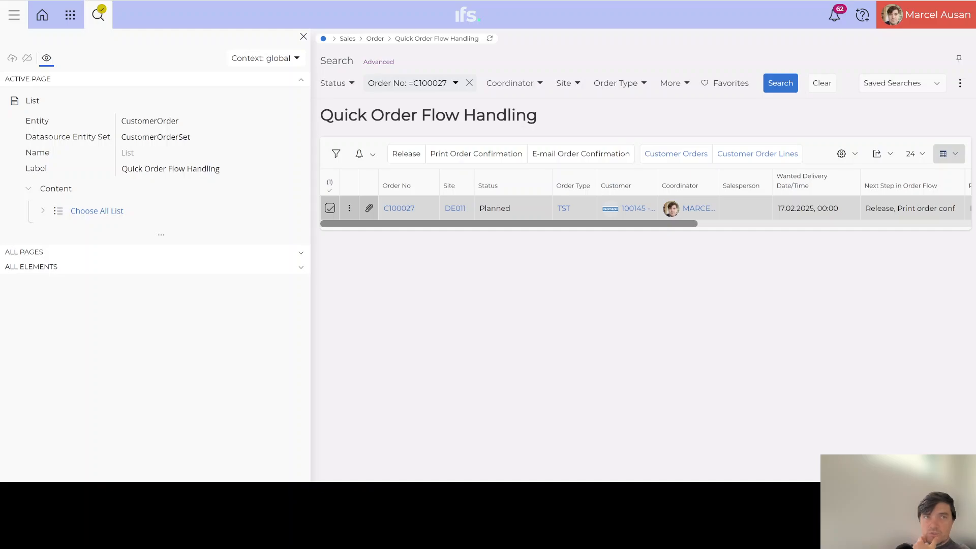
pyautogui.hotkey('alt', 'Left')
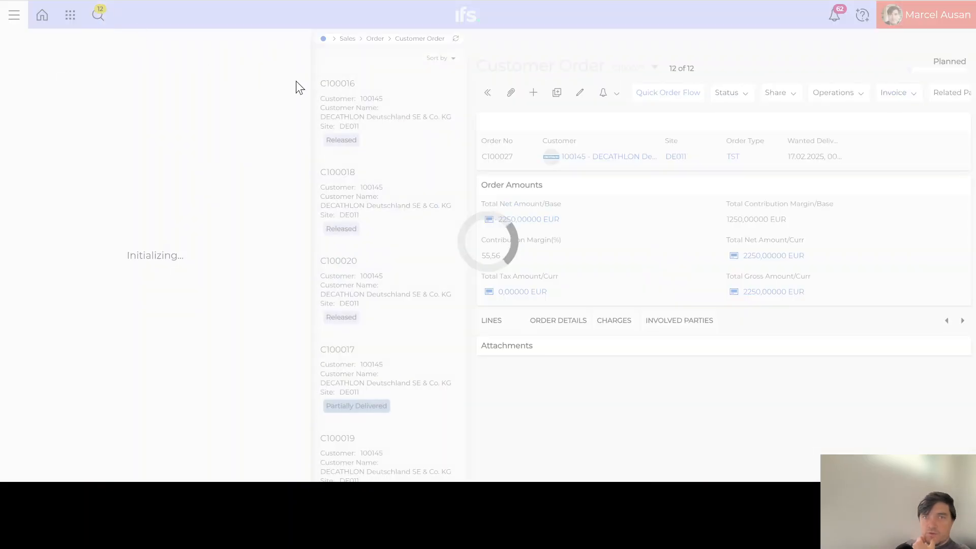